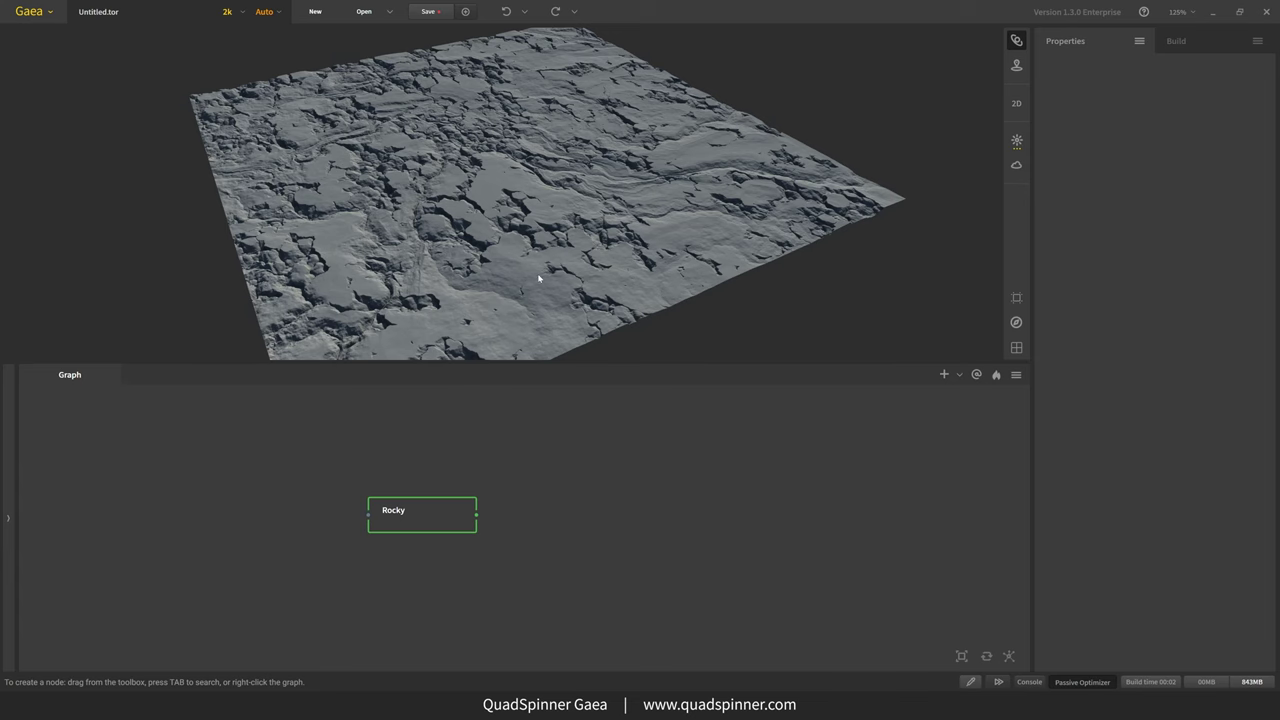
- Add a Texture node fed by the Rocky node's output and position it up and to the right of Rocky
drag(540, 279, 530, 280)
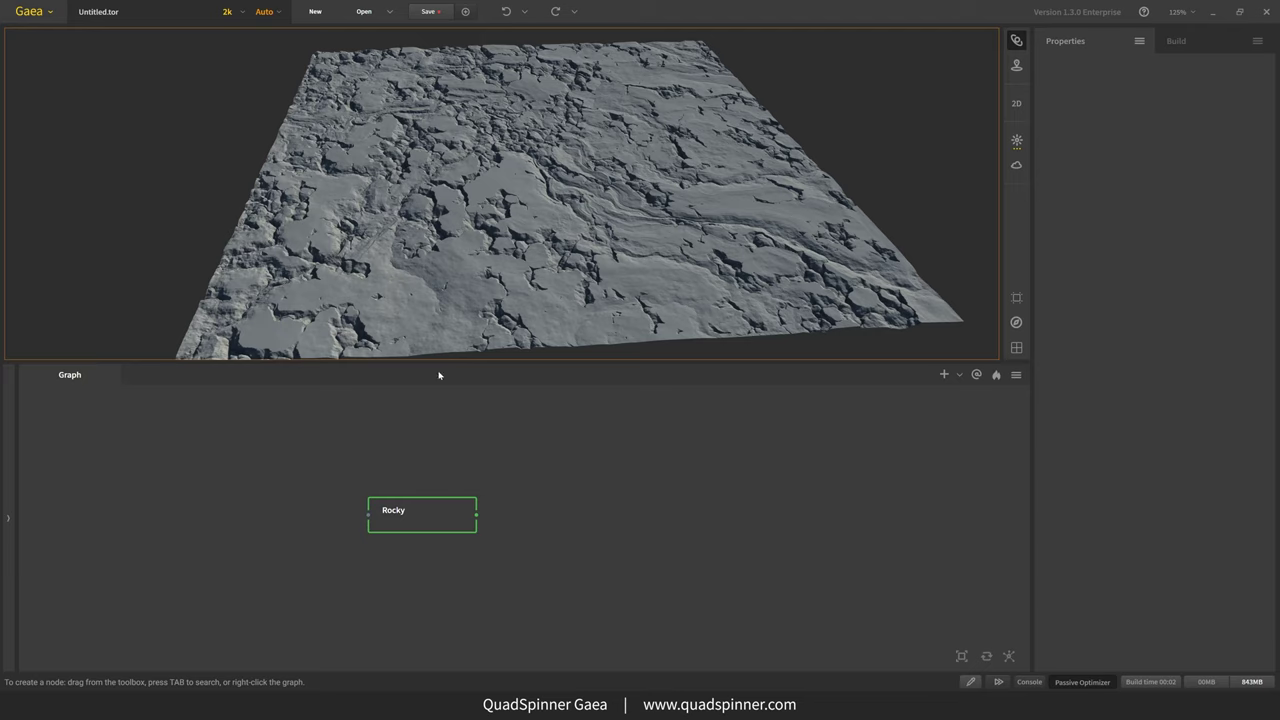
drag(430, 514, 402, 505)
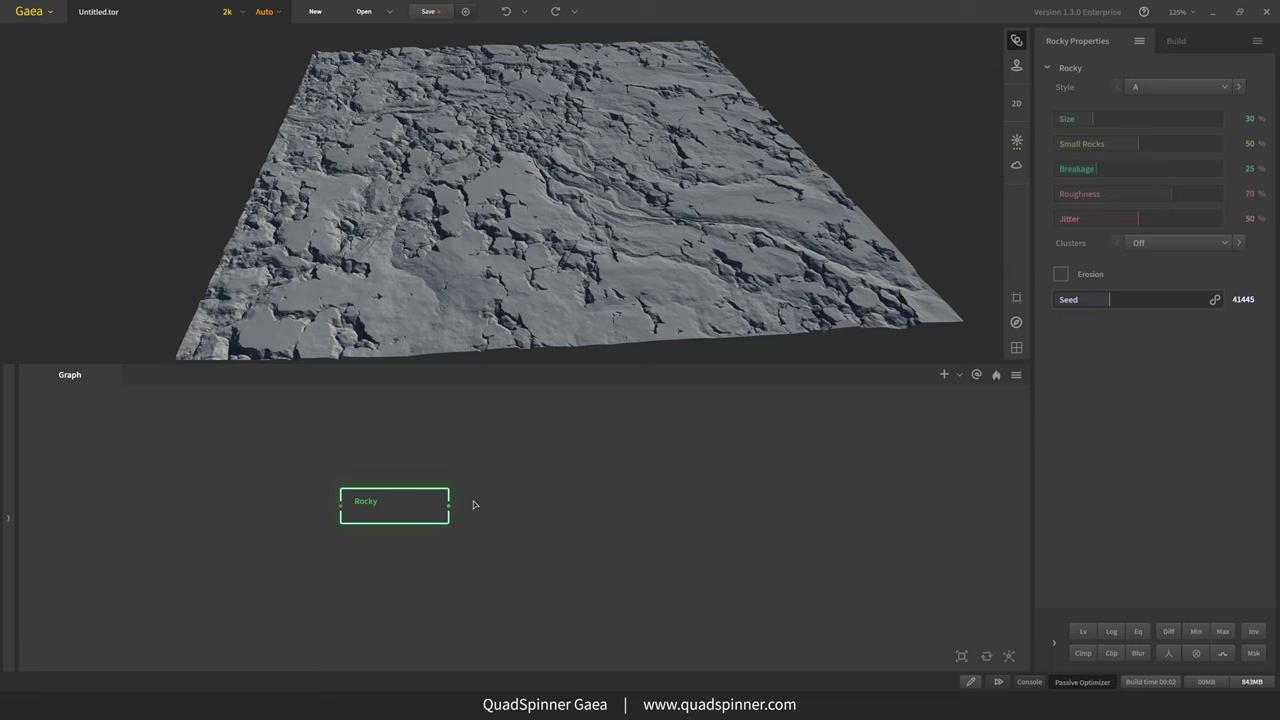
right_click(544, 467)
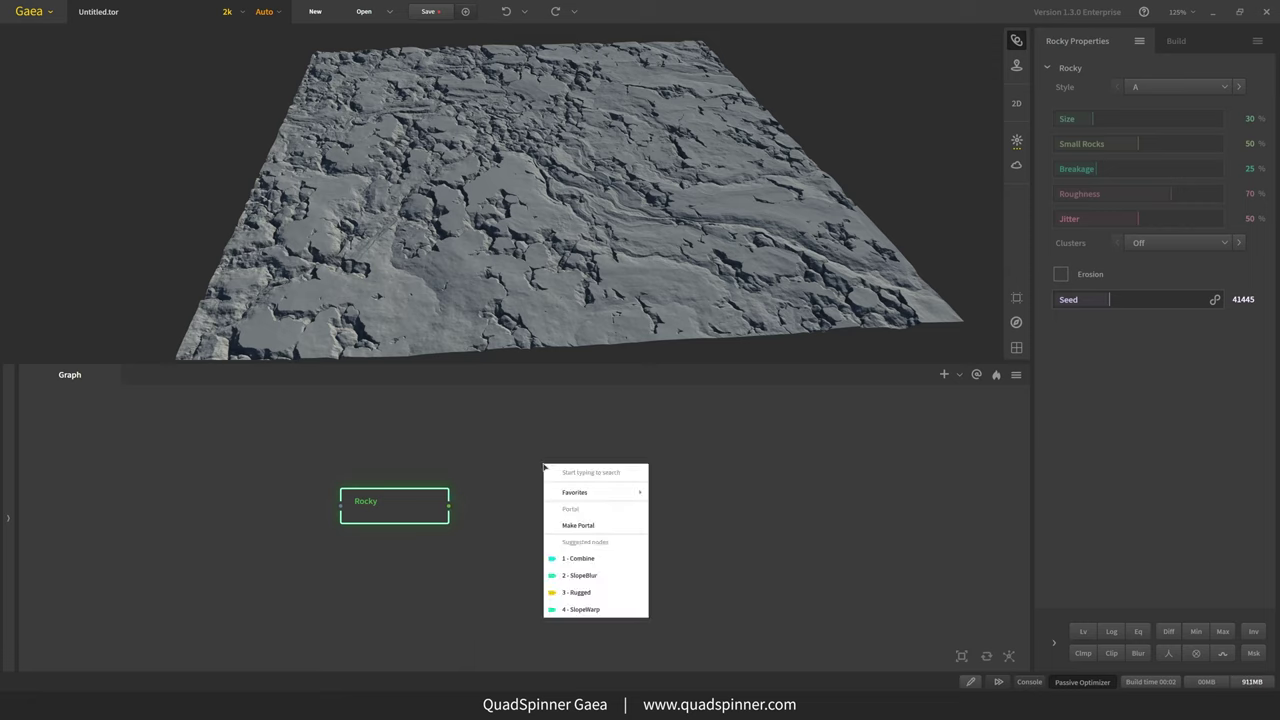
text(tex)
click(574, 500)
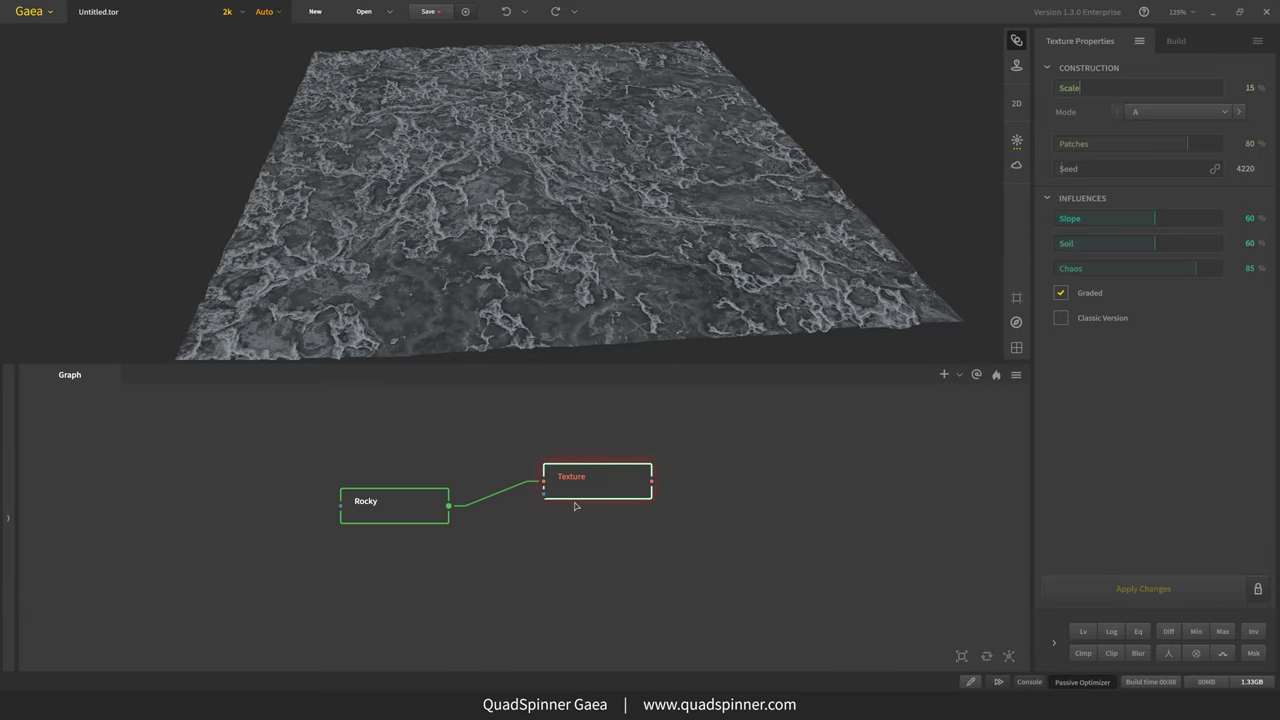
mouse_move(609, 286)
mouse_down()
mouse_move(589, 274)
mouse_move(601, 264)
mouse_move(594, 279)
mouse_move(574, 277)
mouse_move(601, 271)
mouse_up()
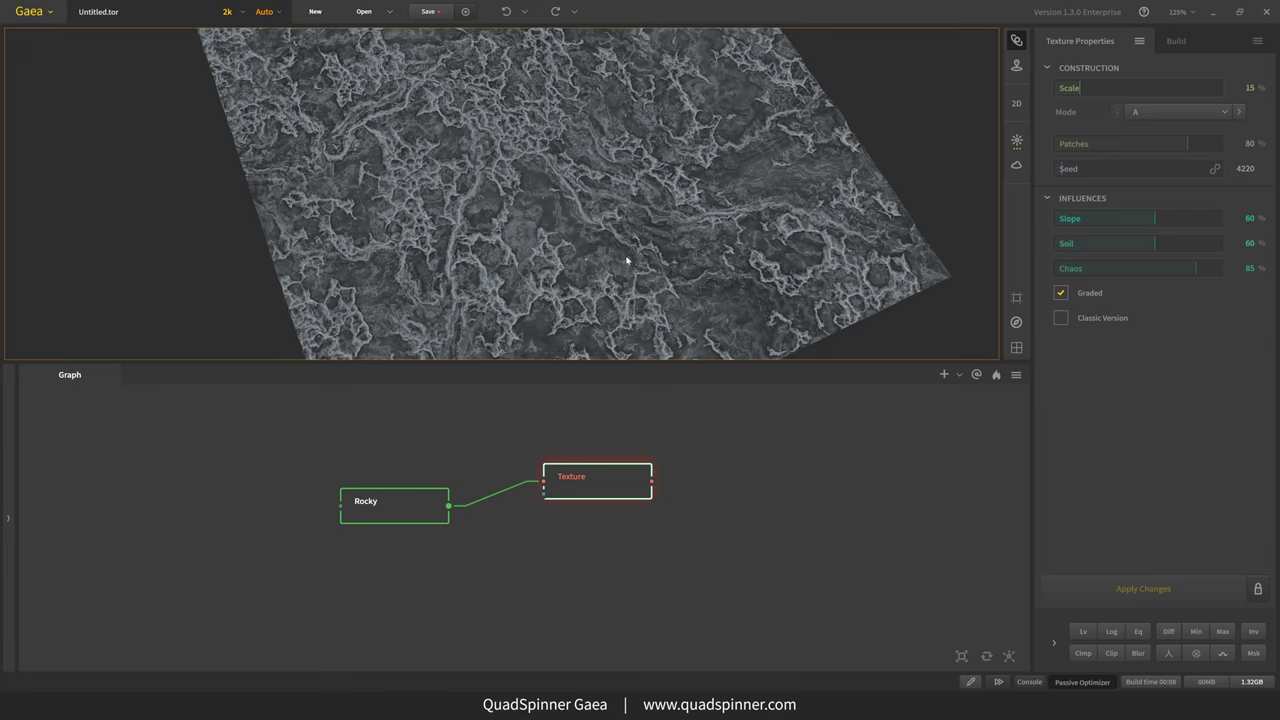
drag(600, 243, 599, 191)
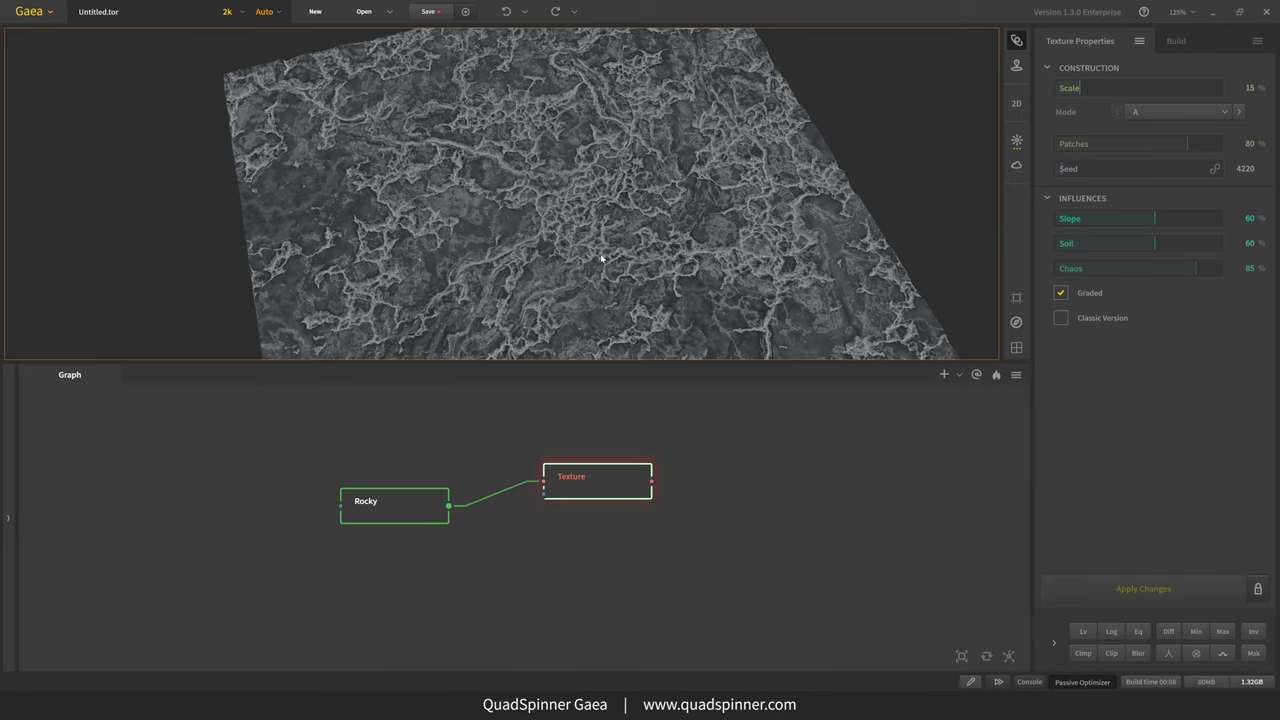
drag(497, 288, 530, 221)
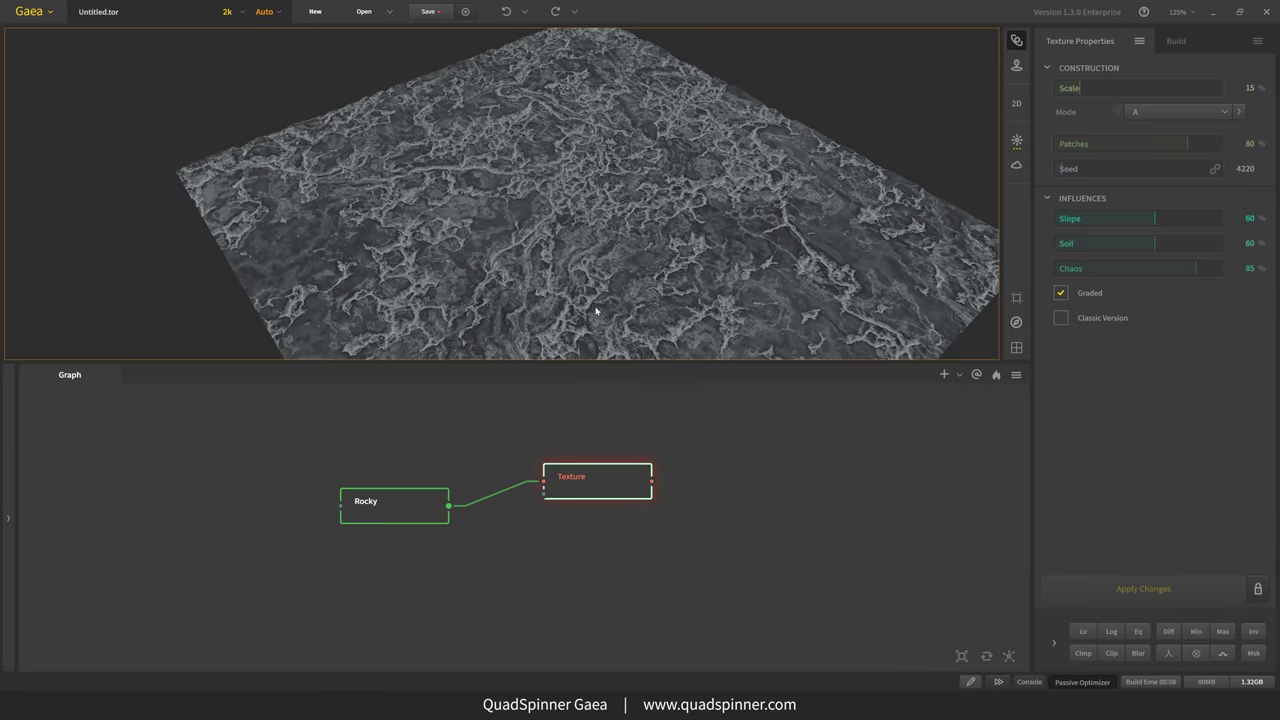
drag(582, 486, 552, 475)
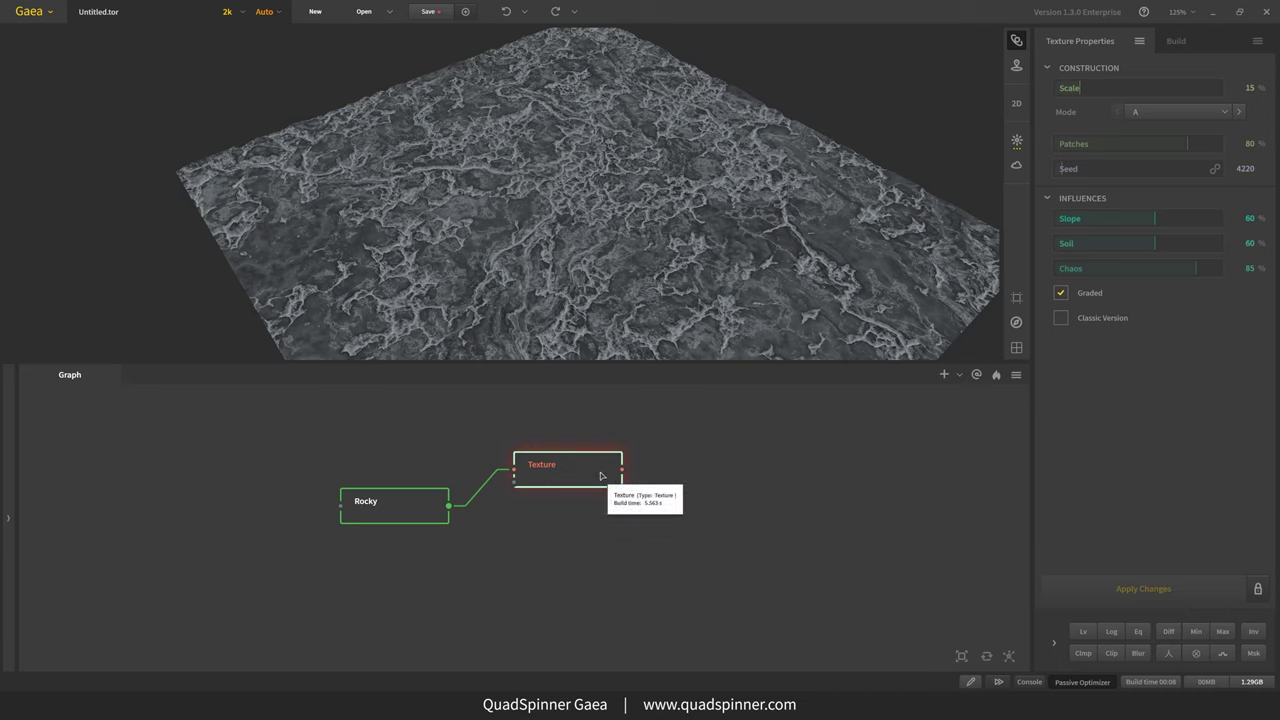
- Pin the Rocky node as the underlay and preview the Texture node on that terrain
click(400, 510)
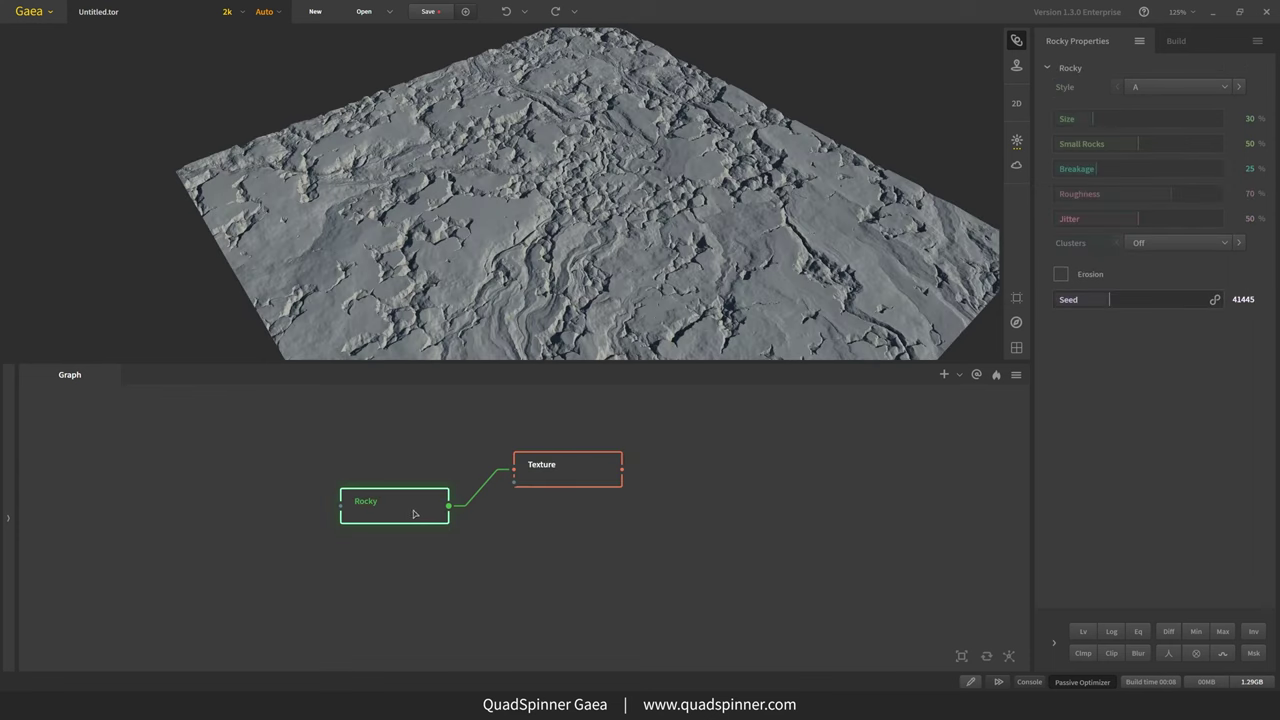
right_click(413, 513)
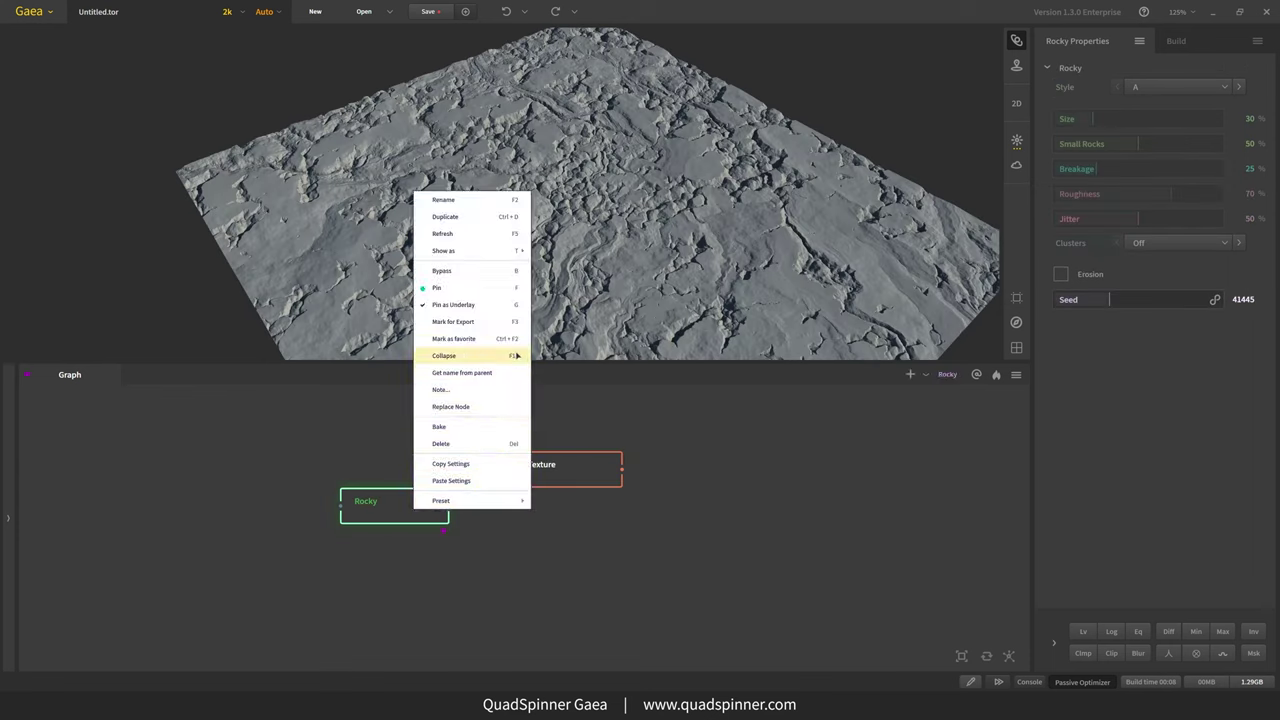
click(491, 309)
click(557, 478)
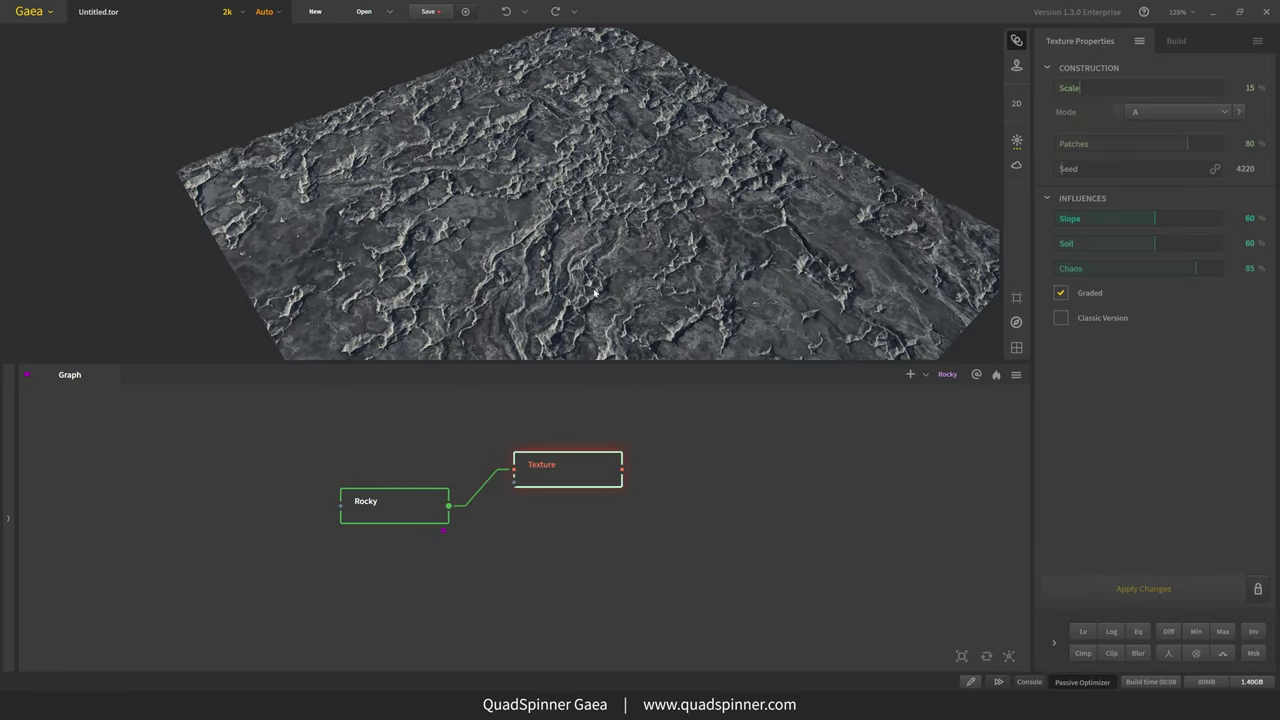
drag(595, 292, 559, 275)
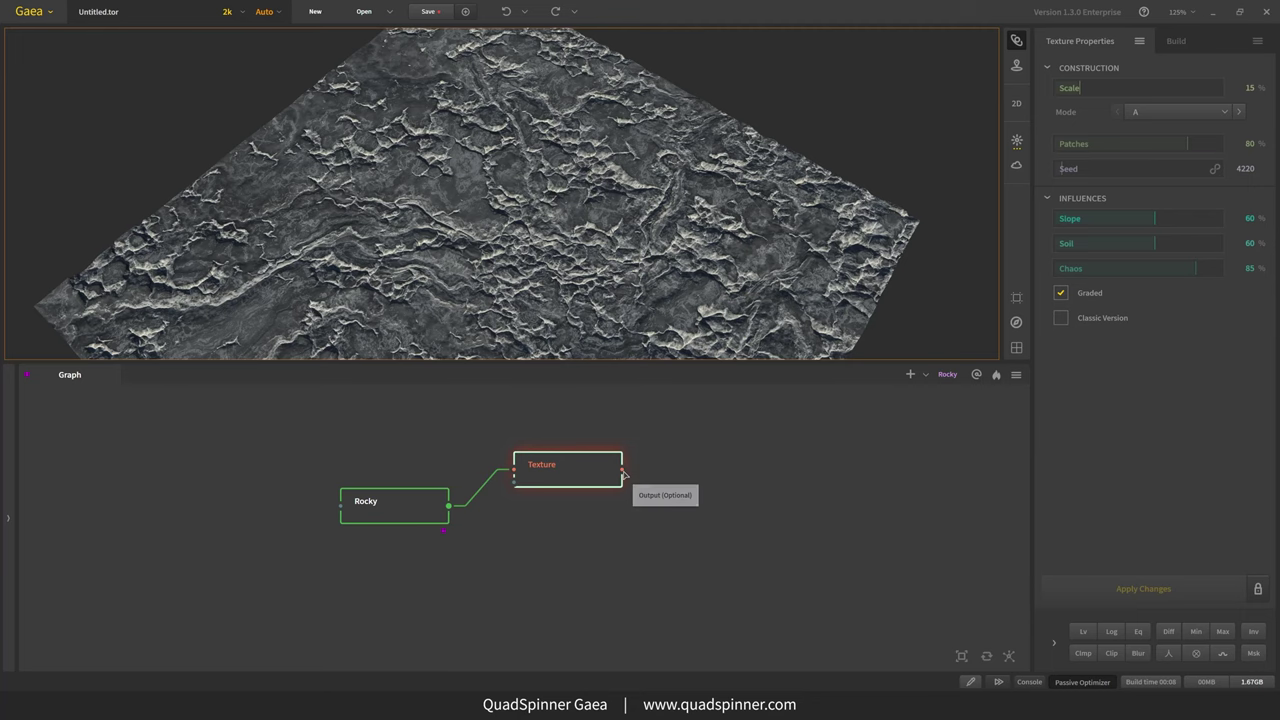
- Add a SatMaps node fed by the Texture node's output and align it level with Texture
drag(622, 469, 699, 467)
text(sat)
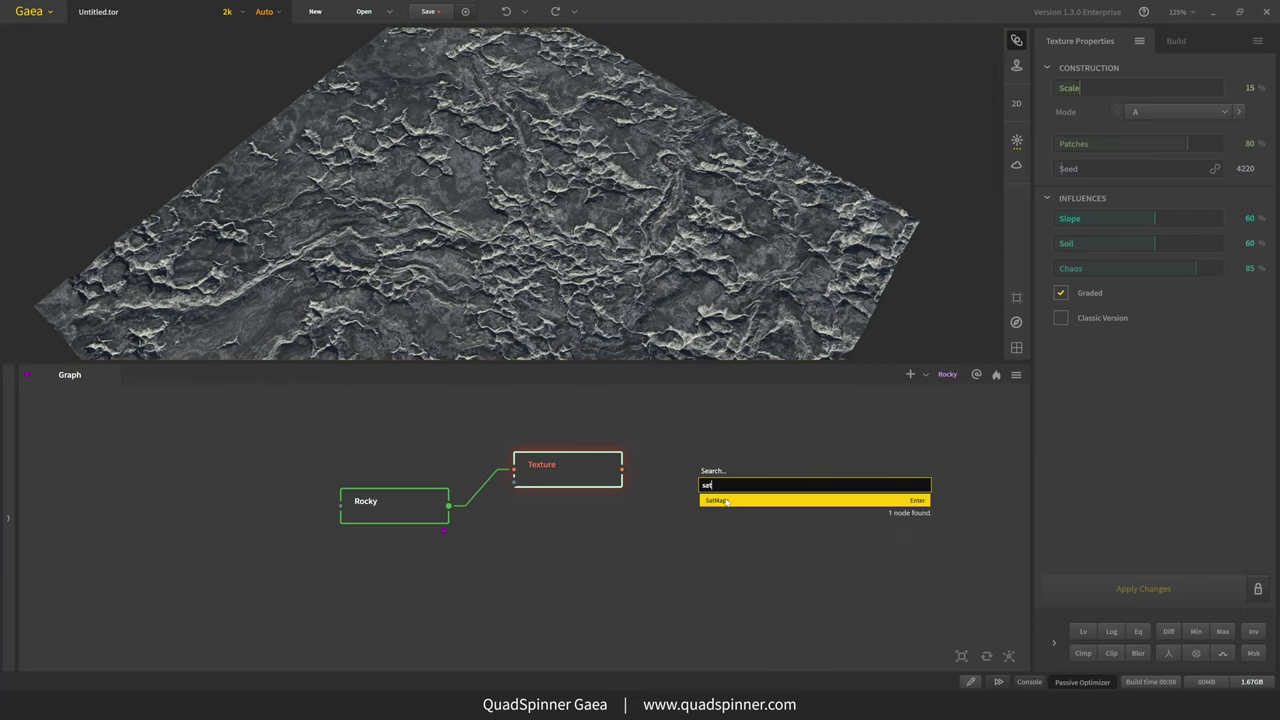
key(Return)
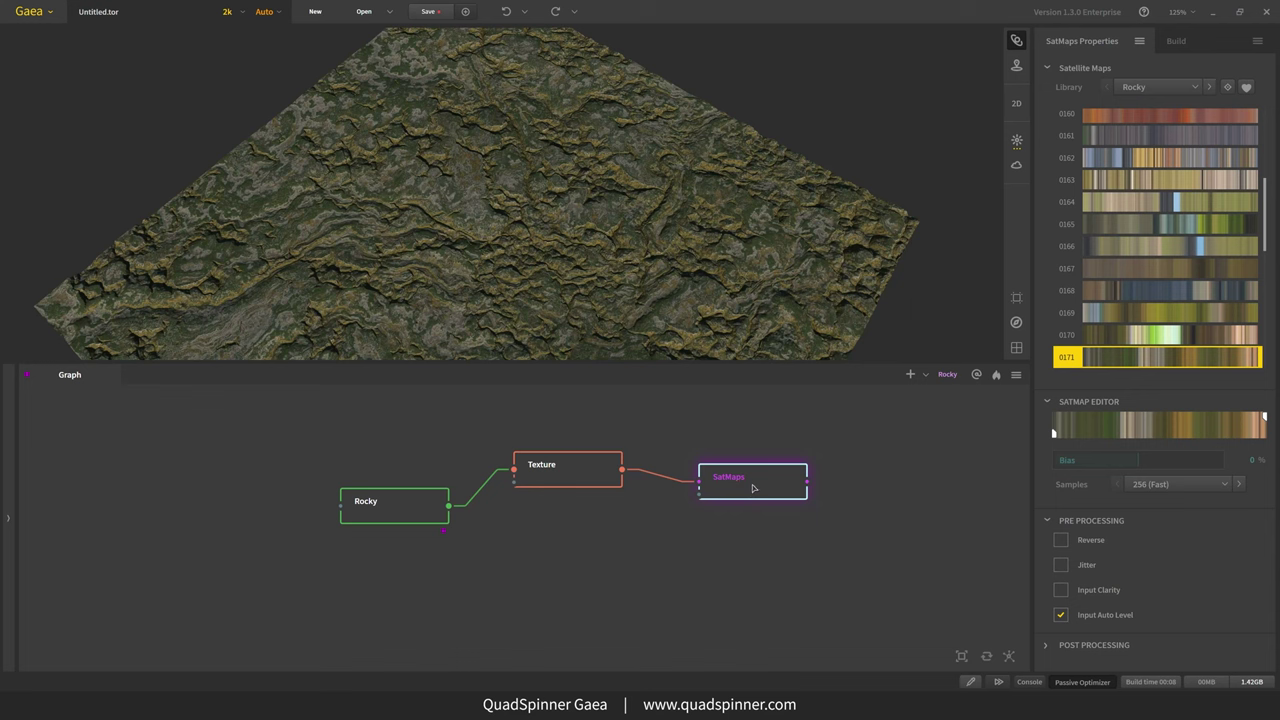
drag(754, 486, 731, 474)
drag(744, 301, 429, 113)
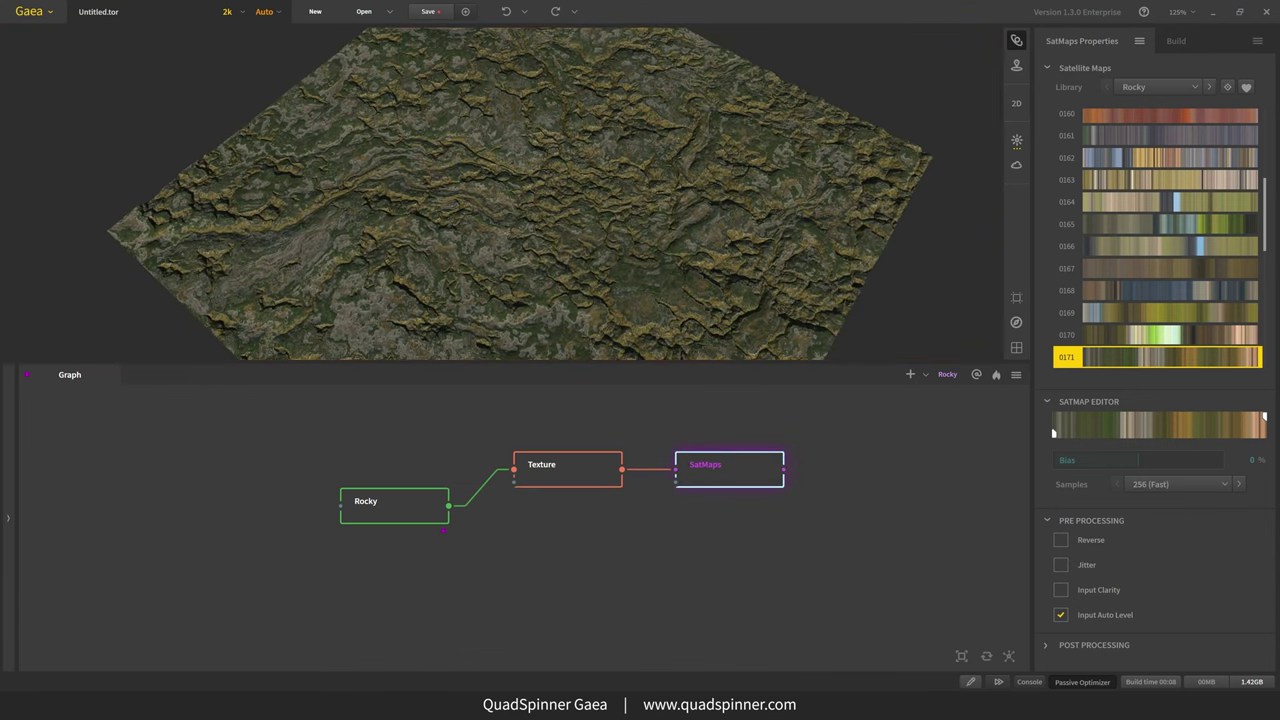
drag(765, 286, 789, 316)
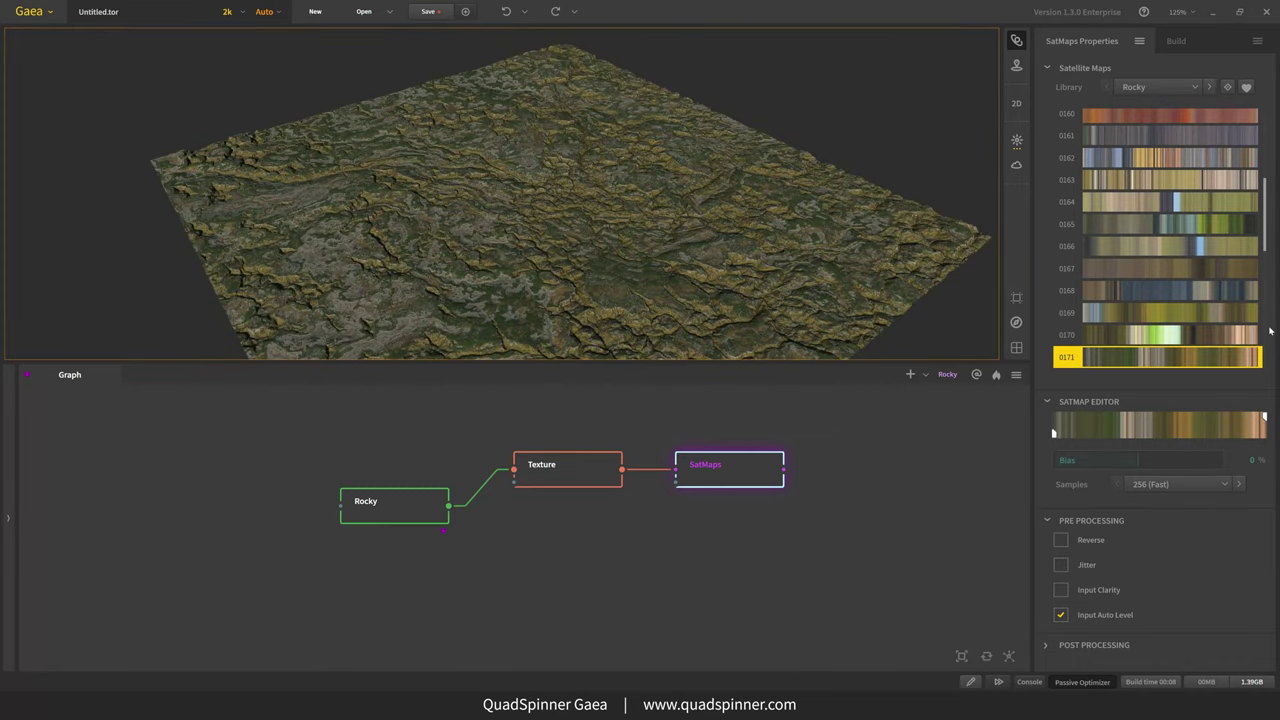
- Choose colour map 0107 from the Rocky library for the SatMaps node and inspect the coloured terrain
scroll(1196, 323, up, 3)
scroll(1196, 323, up, 10)
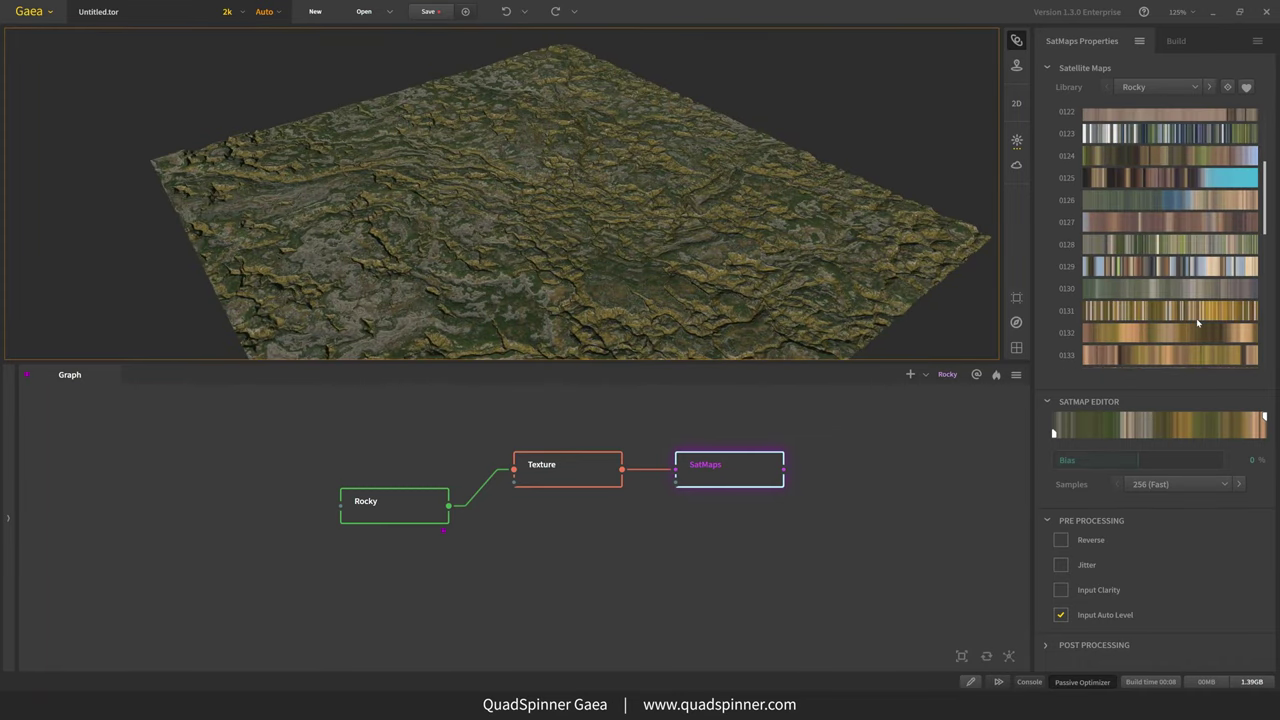
scroll(1195, 310, up, 6)
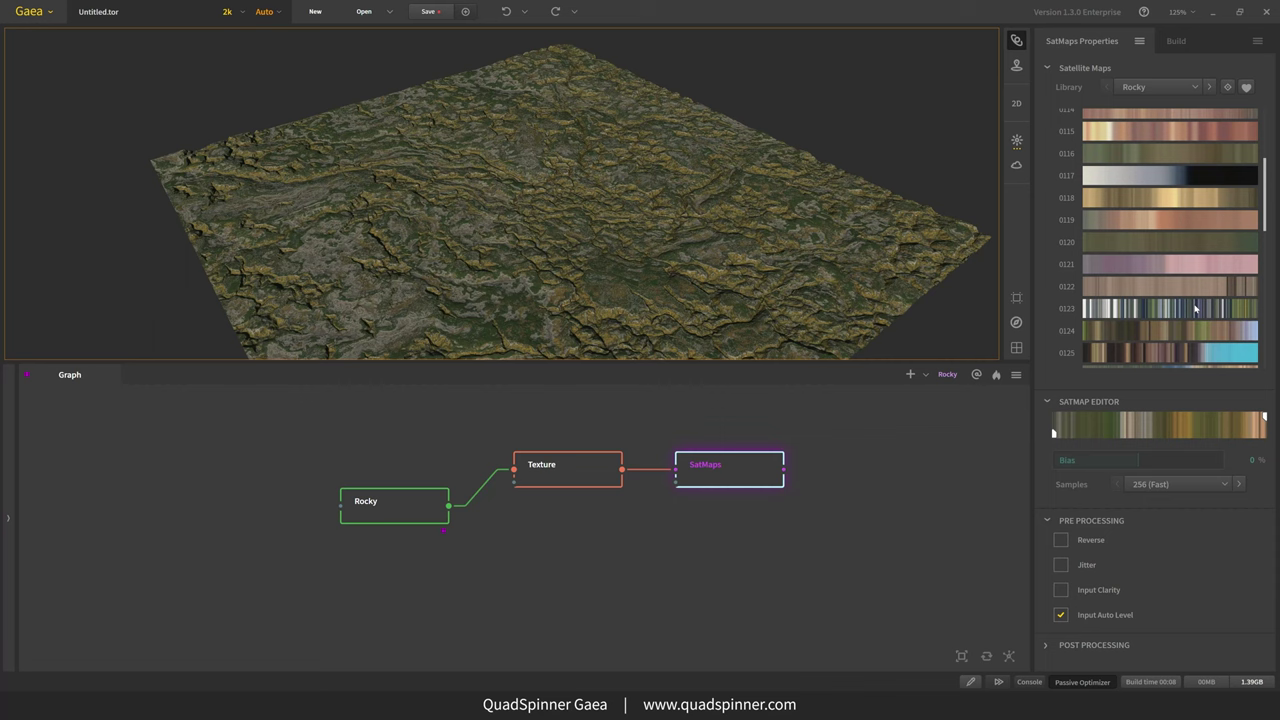
scroll(1195, 310, up, 1)
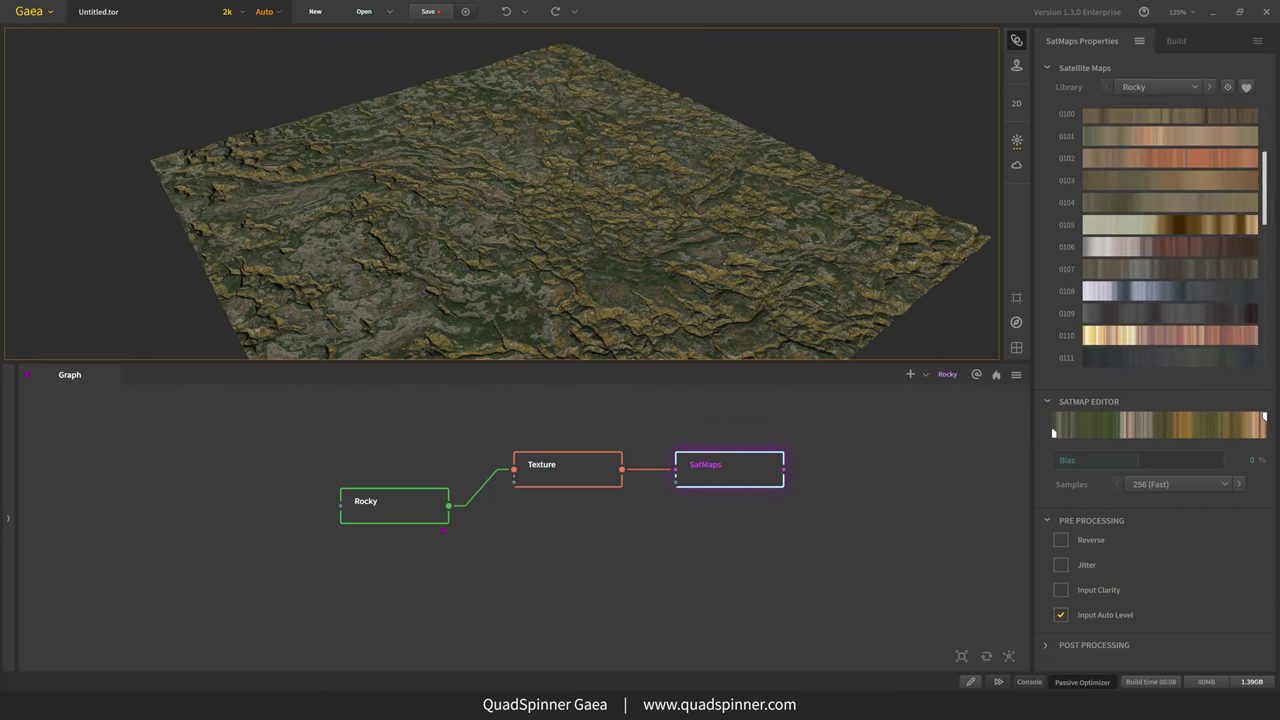
click(1103, 270)
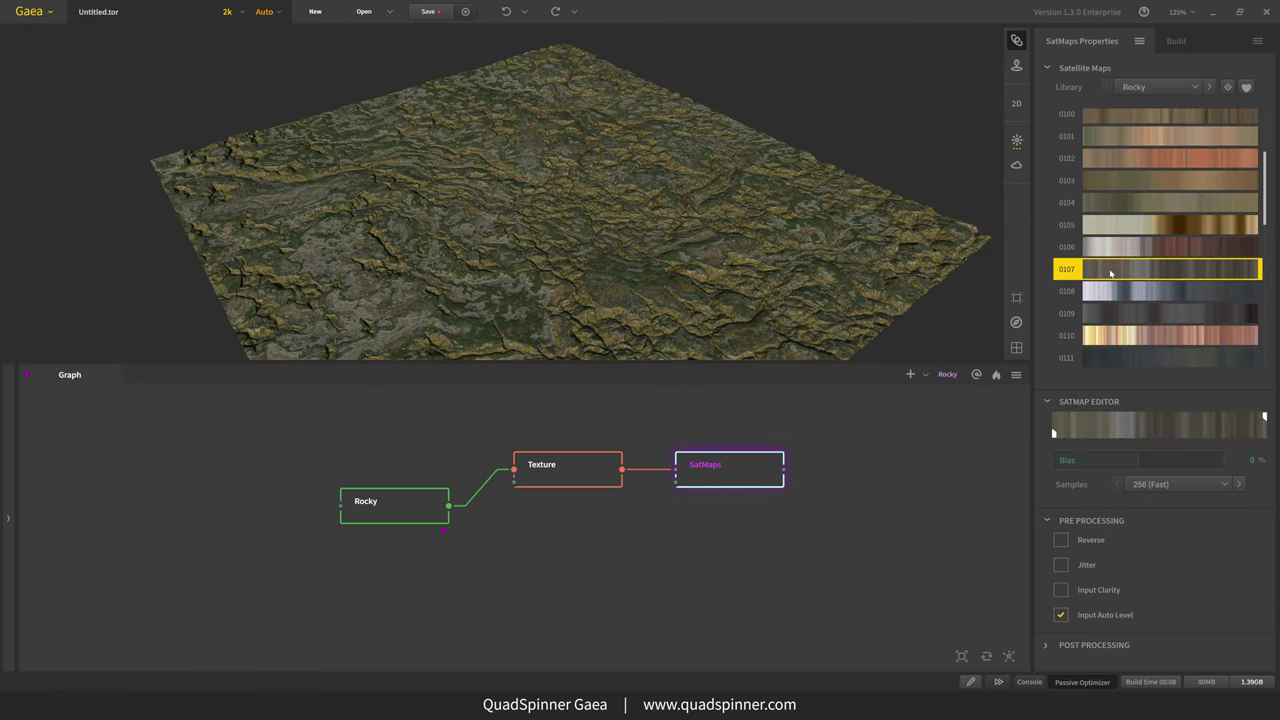
drag(571, 297, 545, 296)
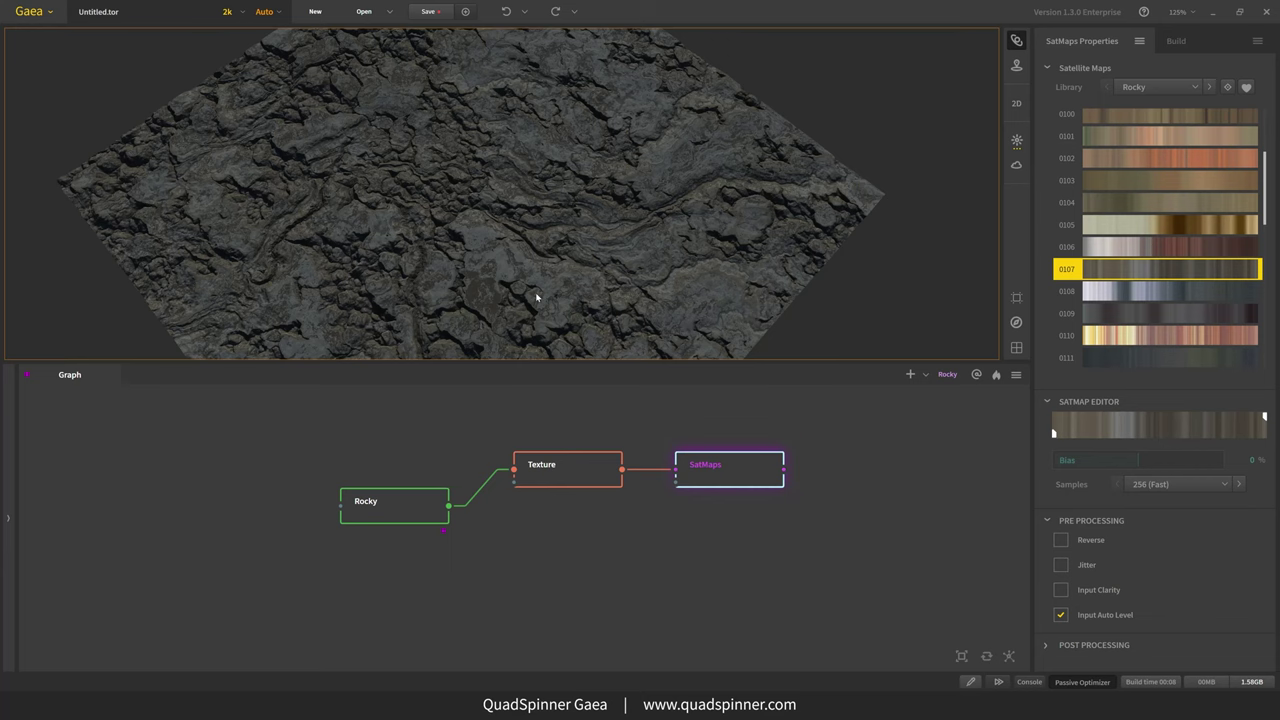
drag(525, 246, 480, 237)
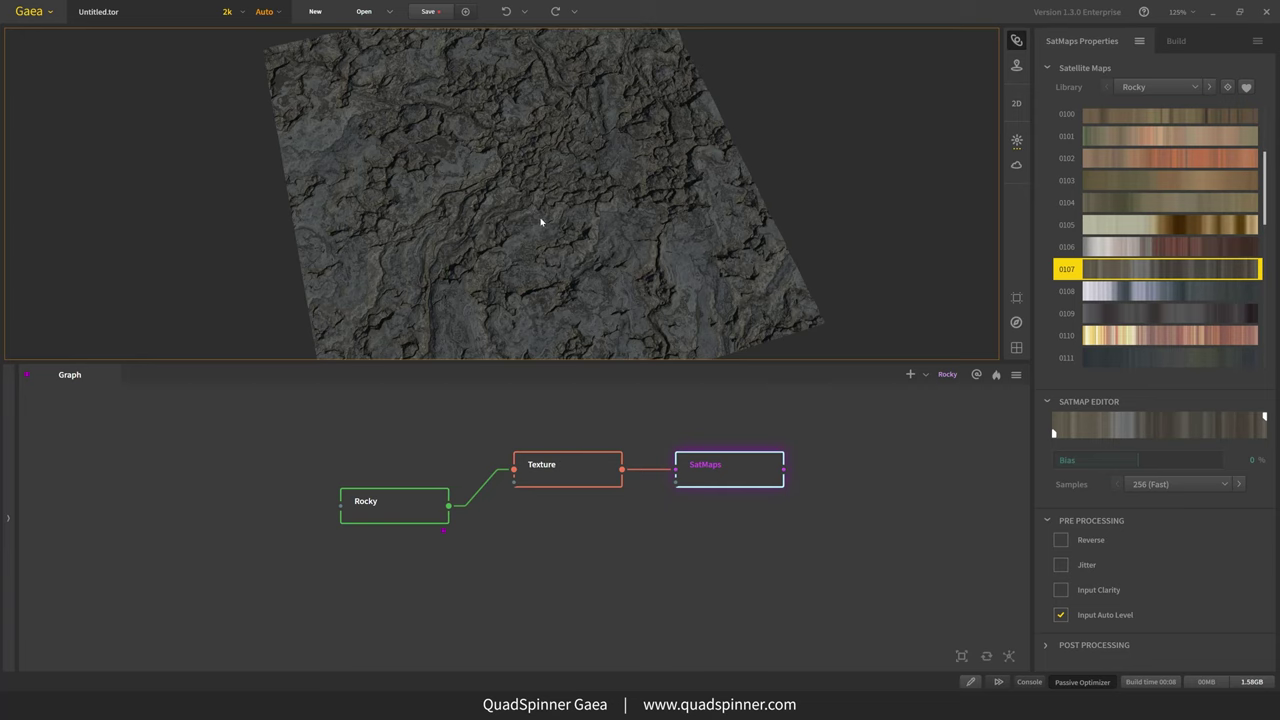
drag(540, 237, 487, 255)
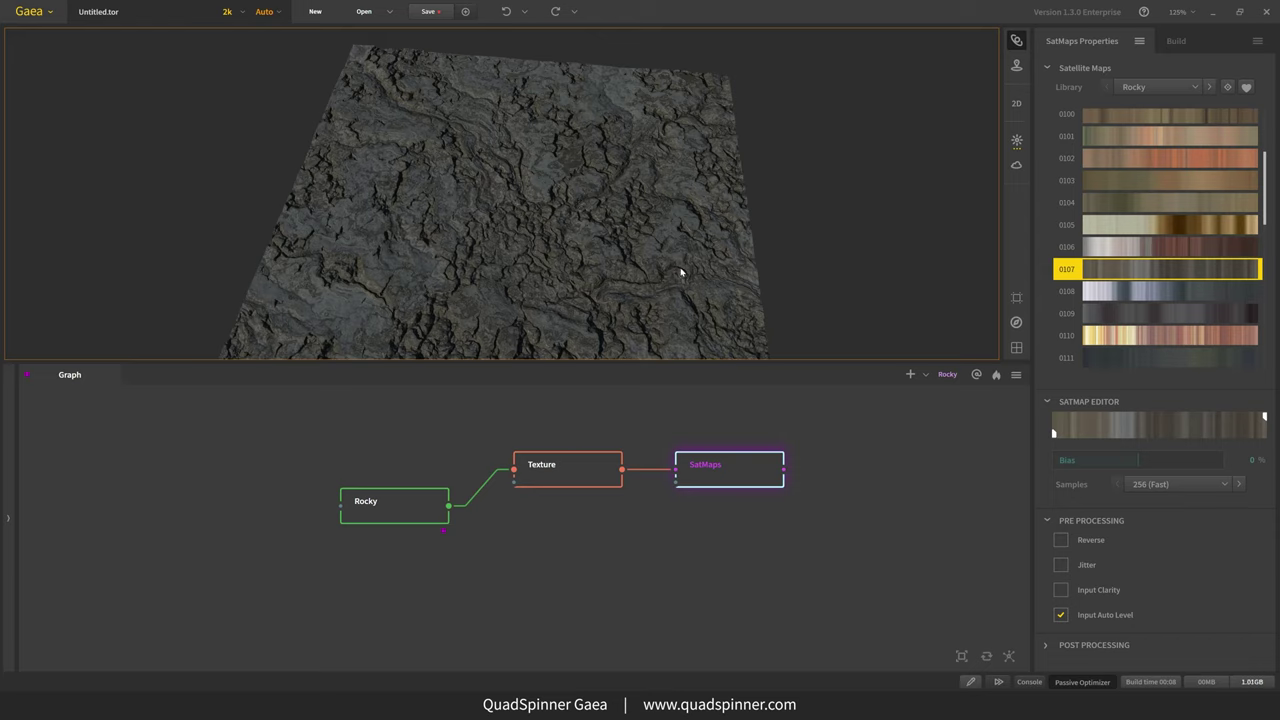
- Add a second SatMaps node fed by the Texture node and give it Rocky library colour map 0137
drag(622, 469, 675, 541)
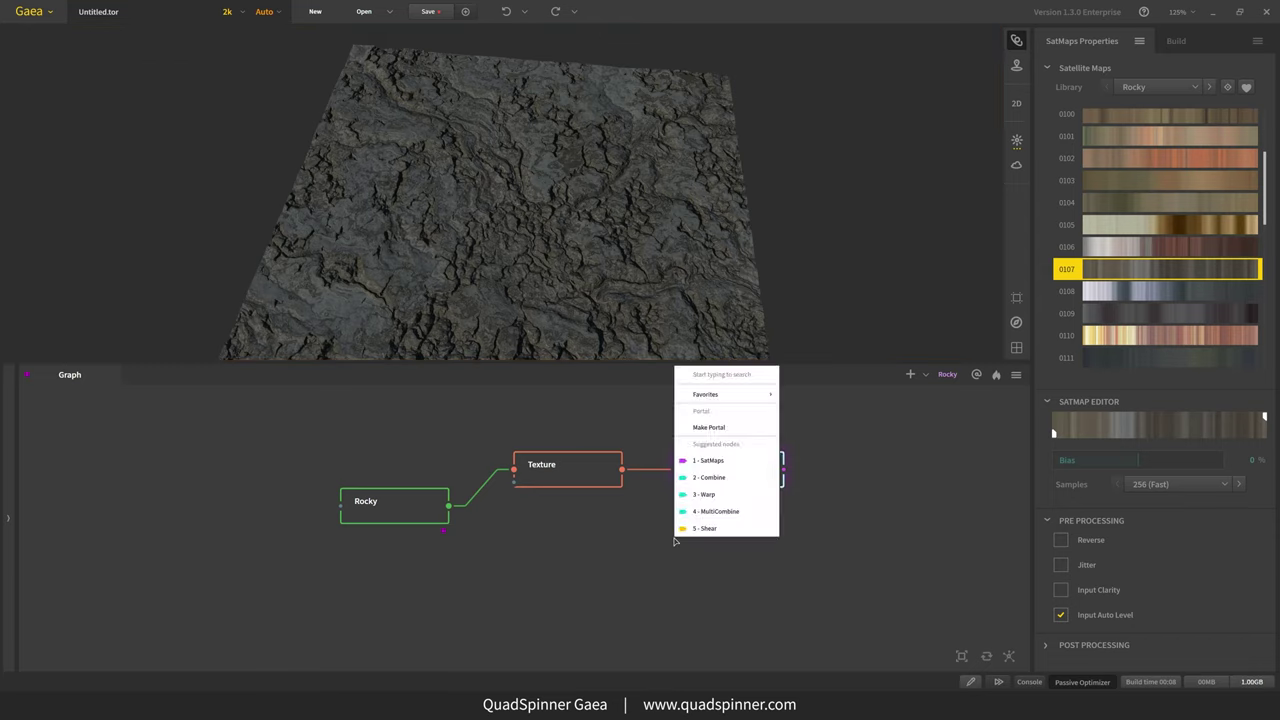
text(sat)
key(Return)
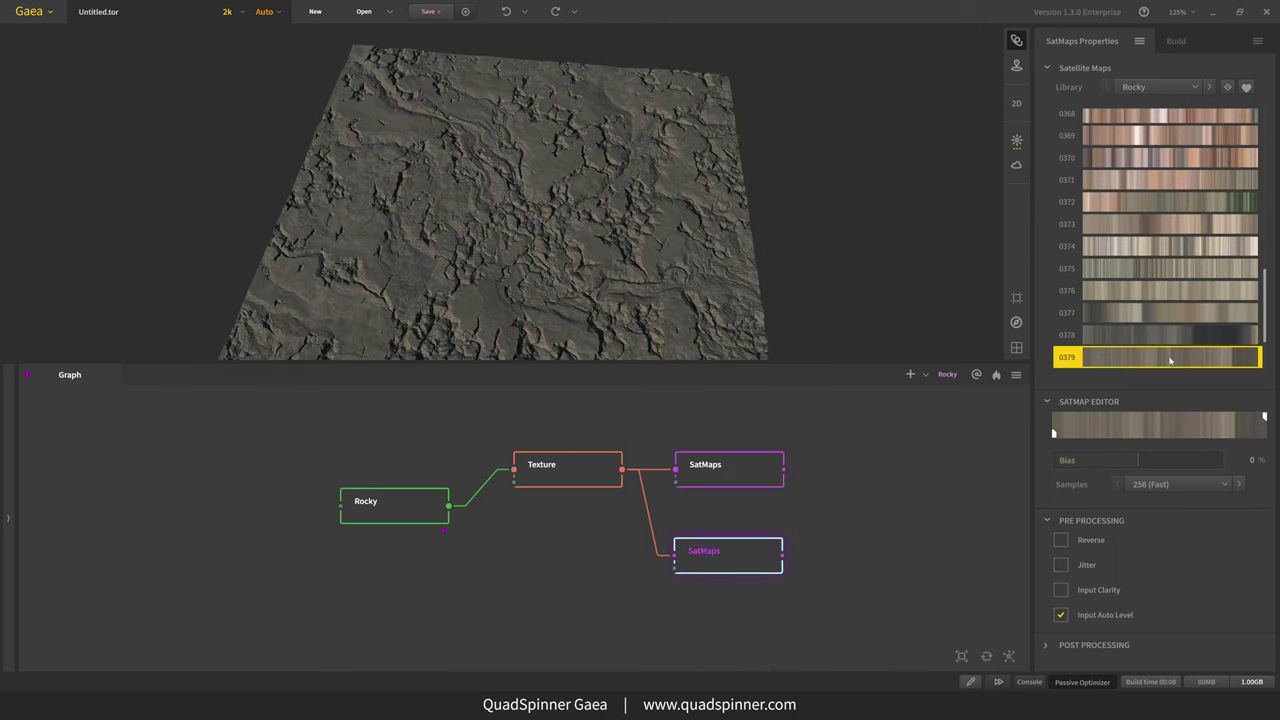
drag(1265, 294, 1271, 198)
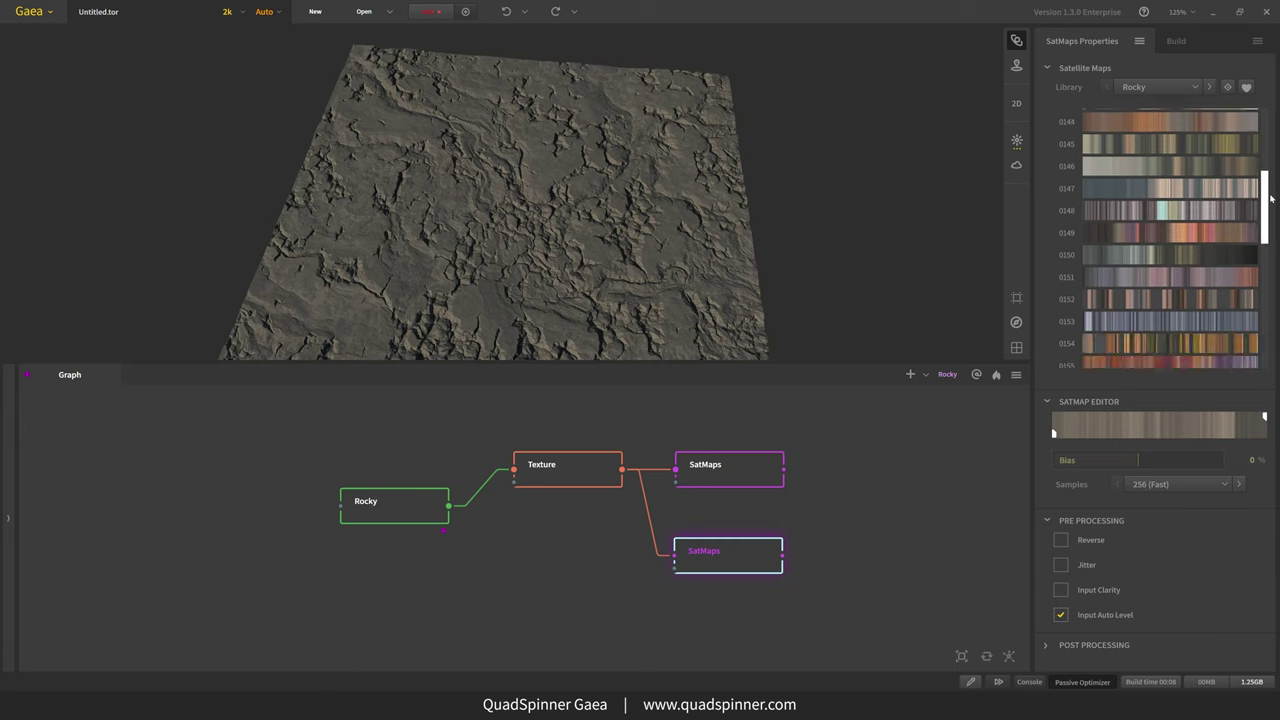
scroll(1174, 236, up, 2)
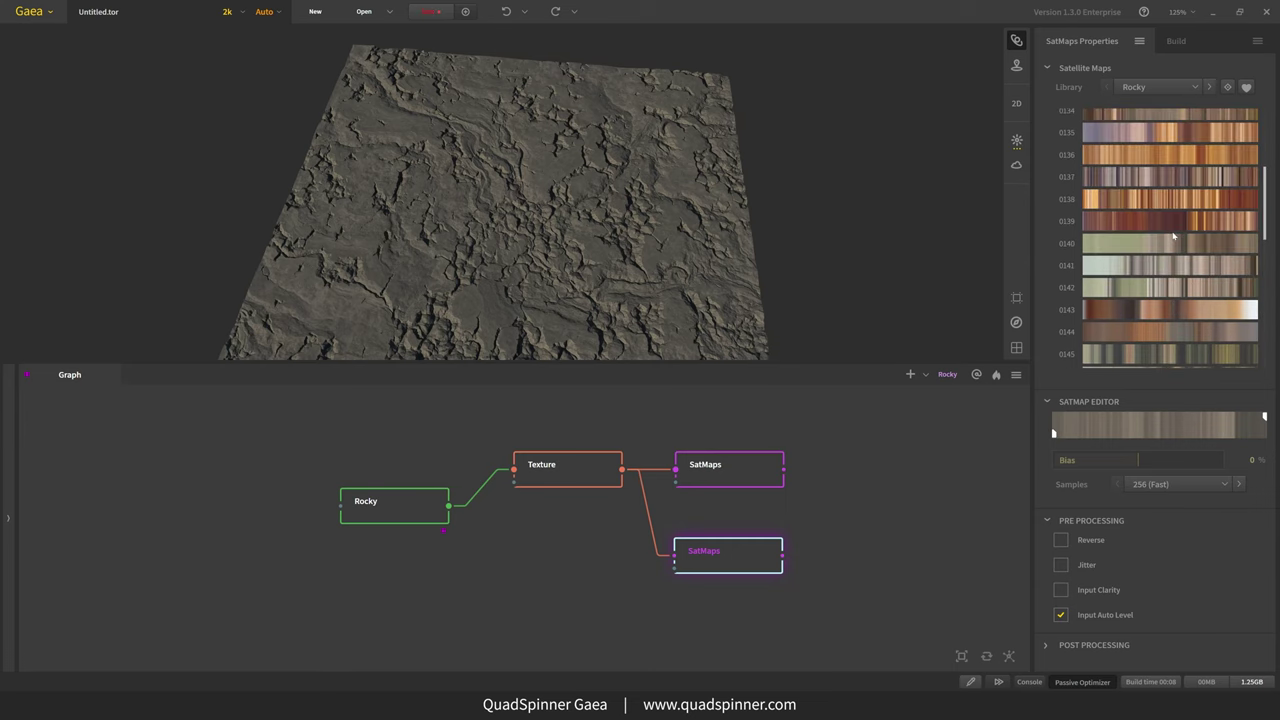
click(1164, 184)
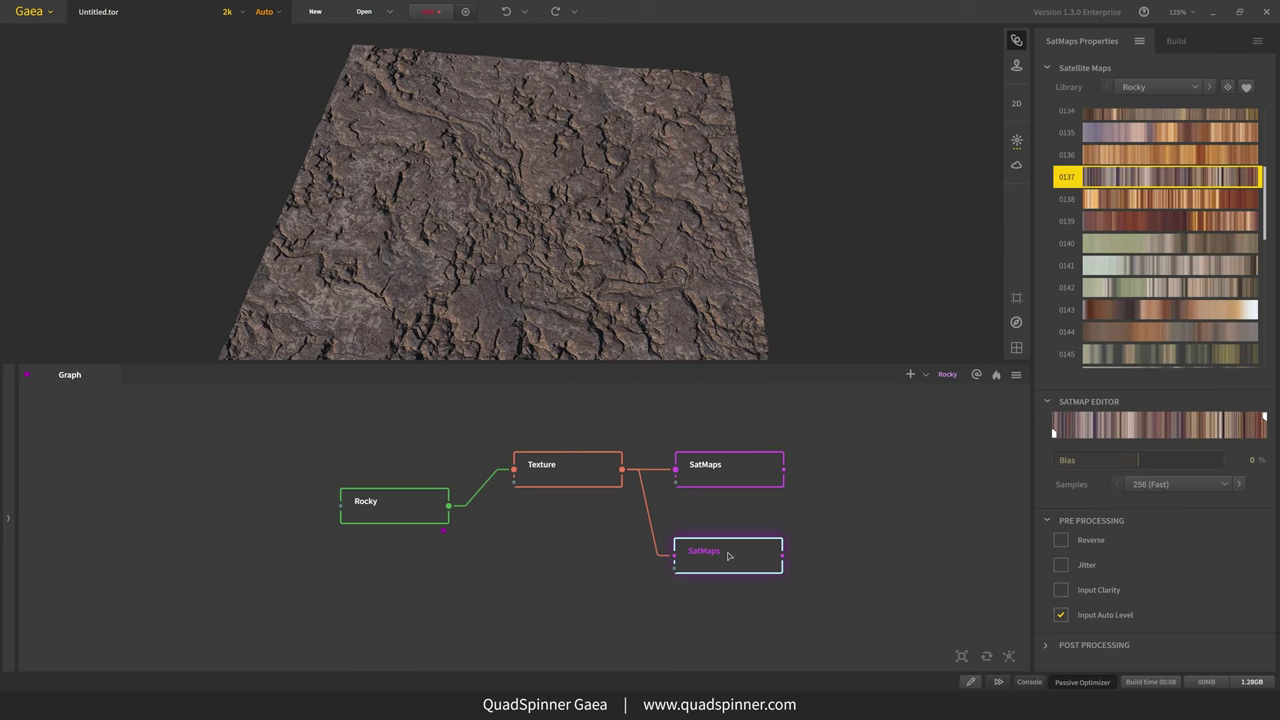
- Stack the second SatMaps node directly beneath the first and merge both outputs with a Combine node
drag(510, 330, 570, 289)
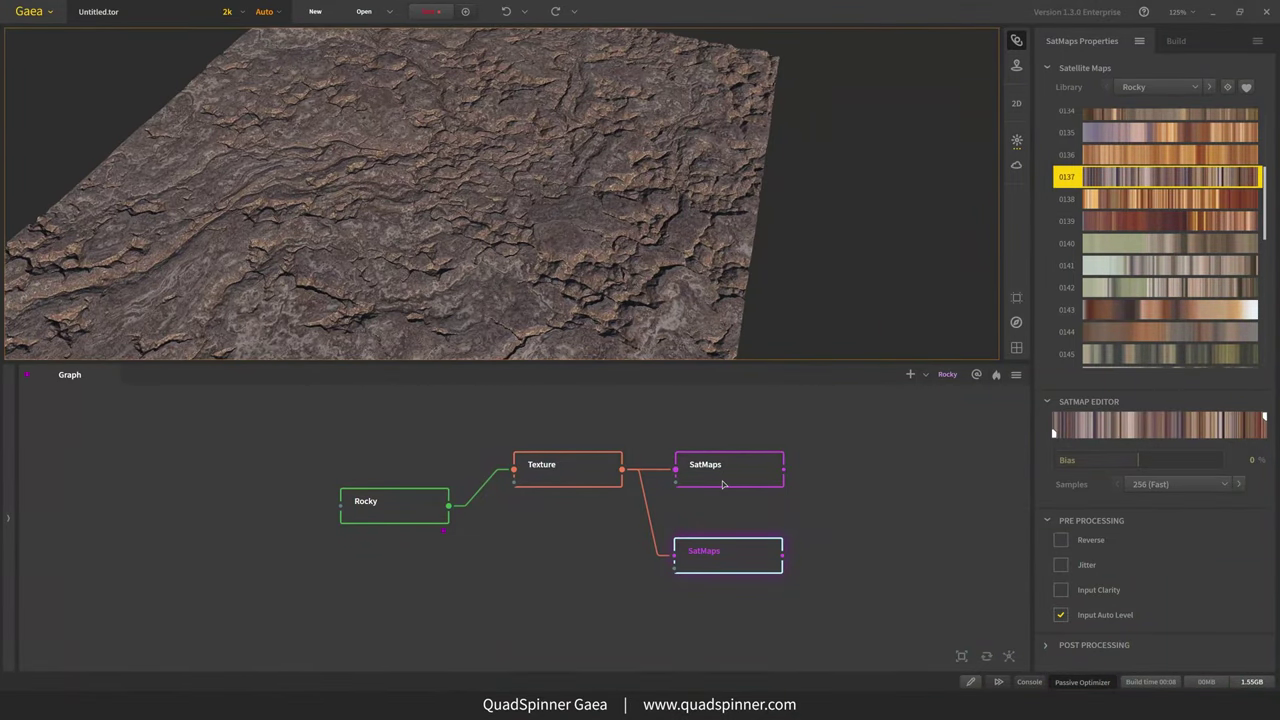
drag(737, 562, 738, 517)
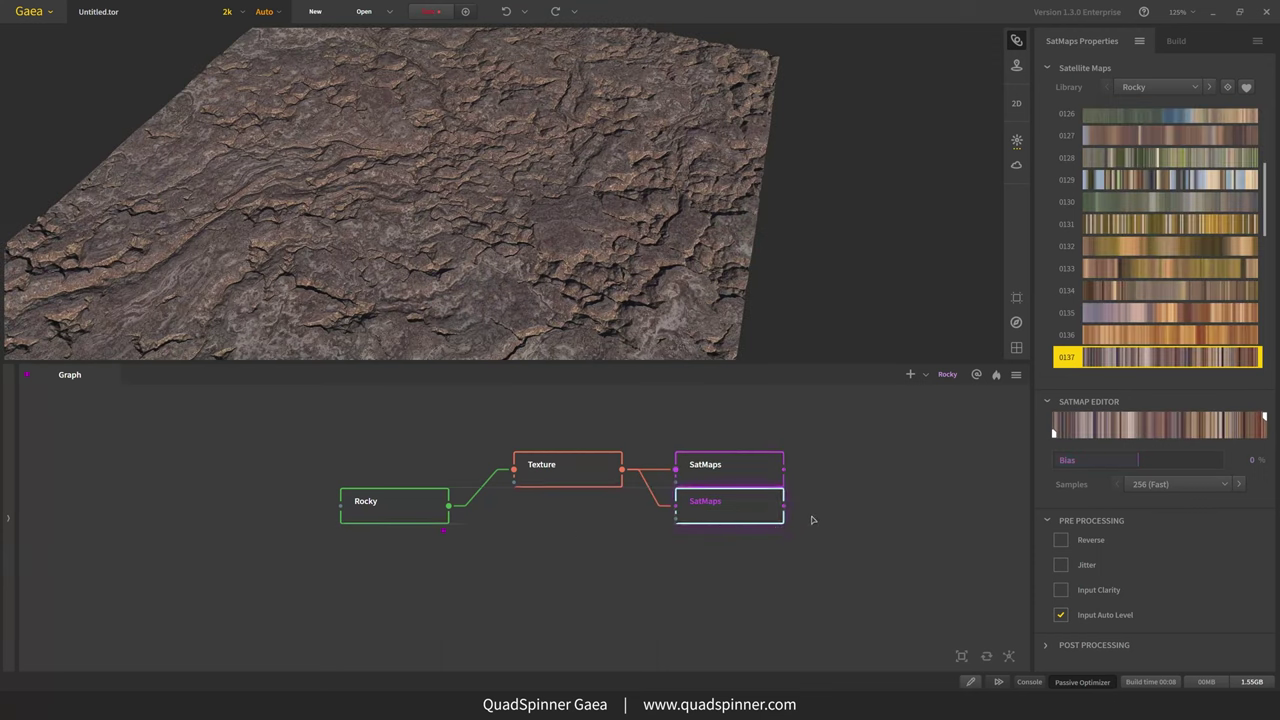
drag(784, 470, 788, 512)
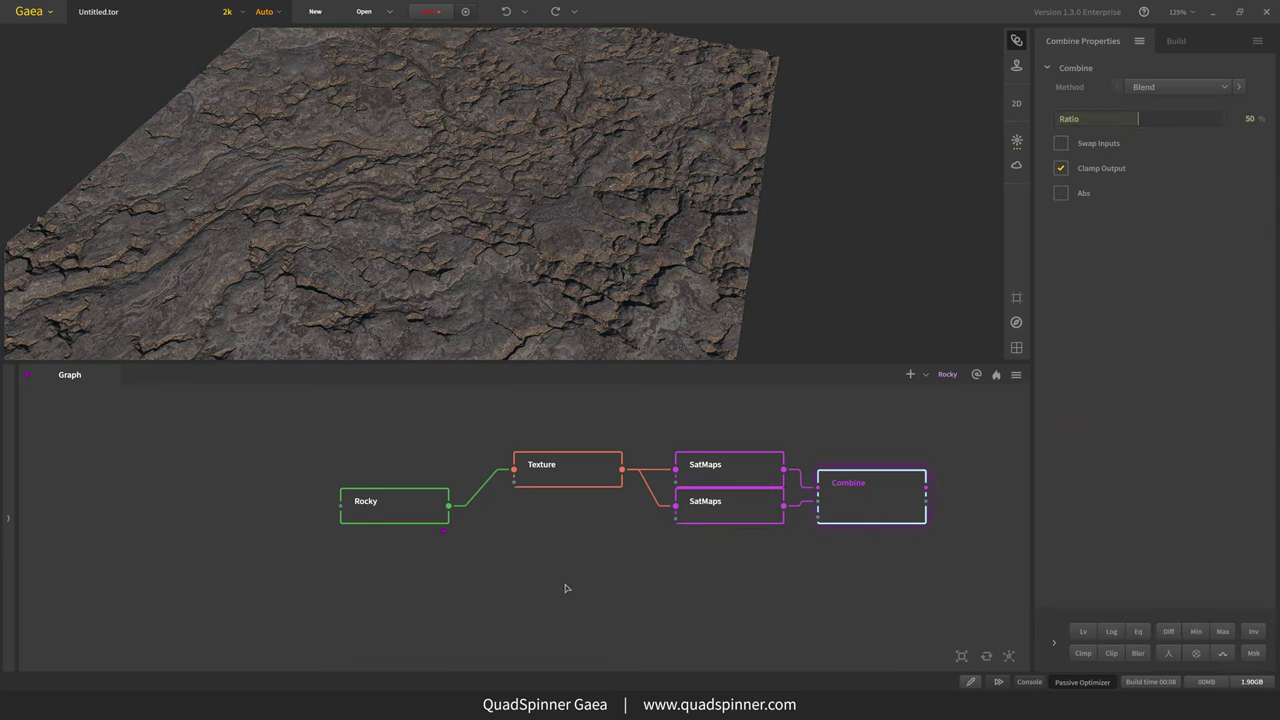
- Add a Flow node fed by the Rocky node's output below the Texture branch and inspect its flow mask on the terrain
drag(450, 516, 569, 561)
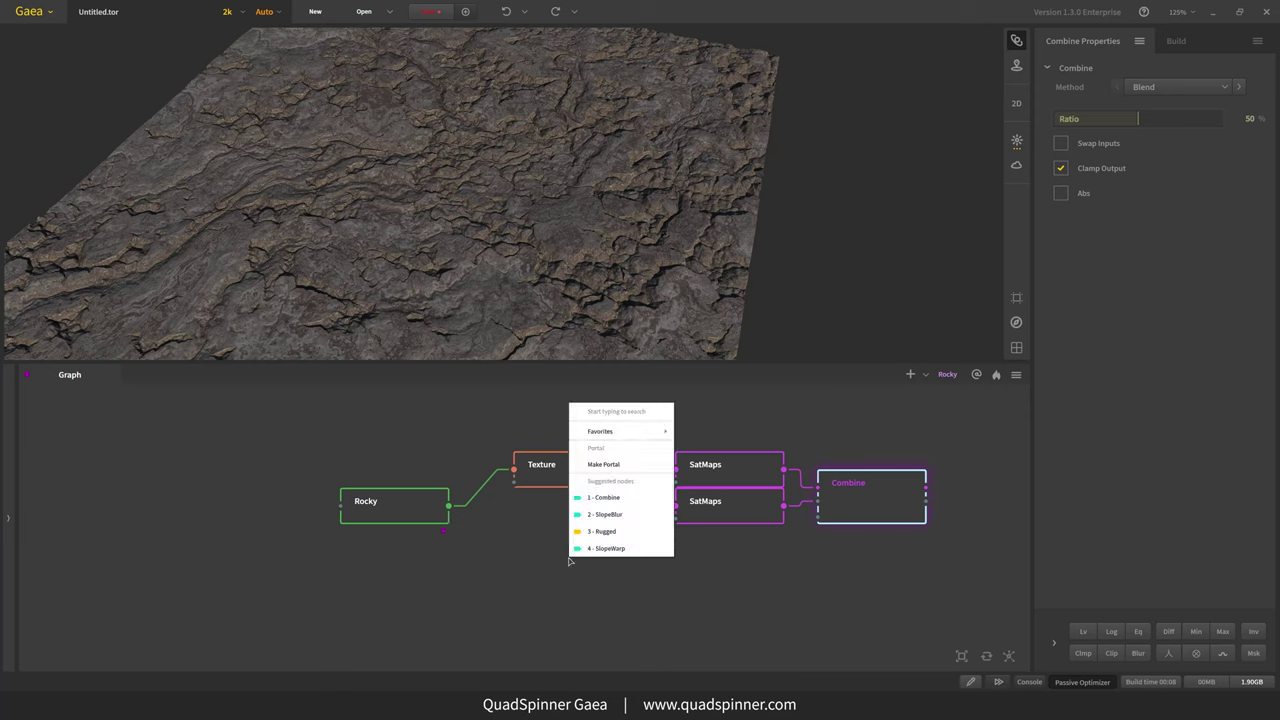
text(flow)
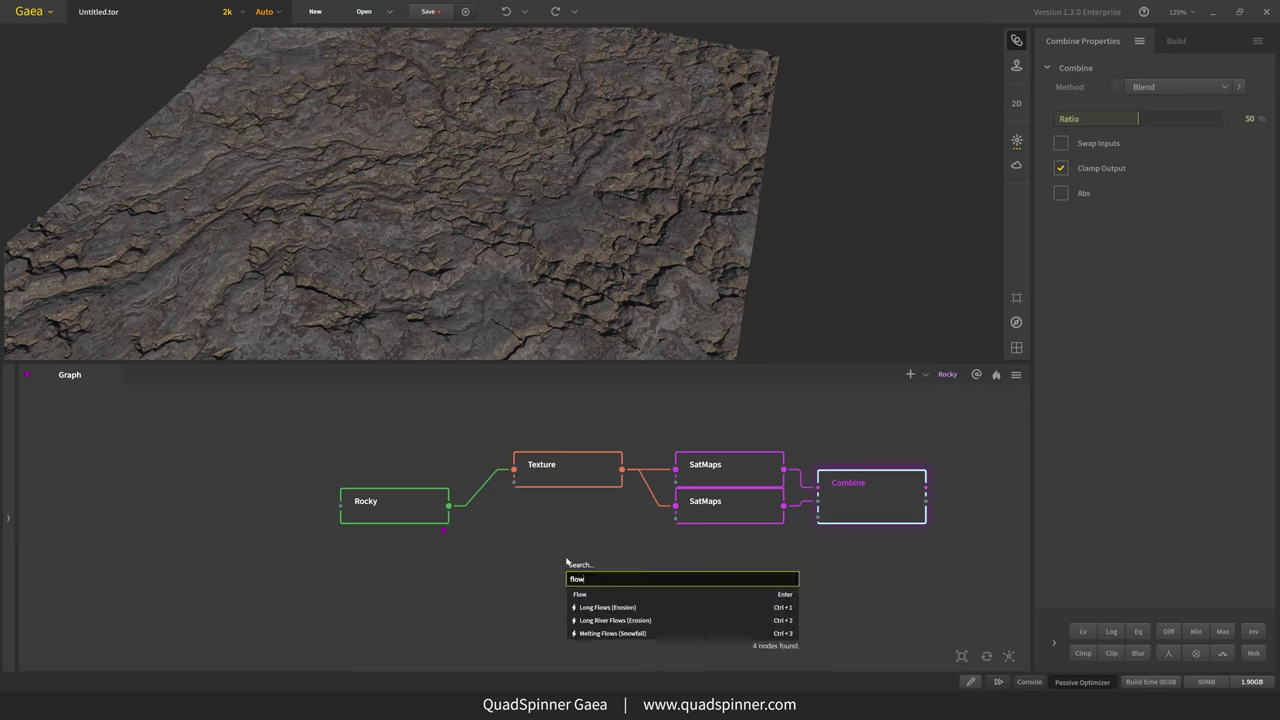
key(Down)
key(Return)
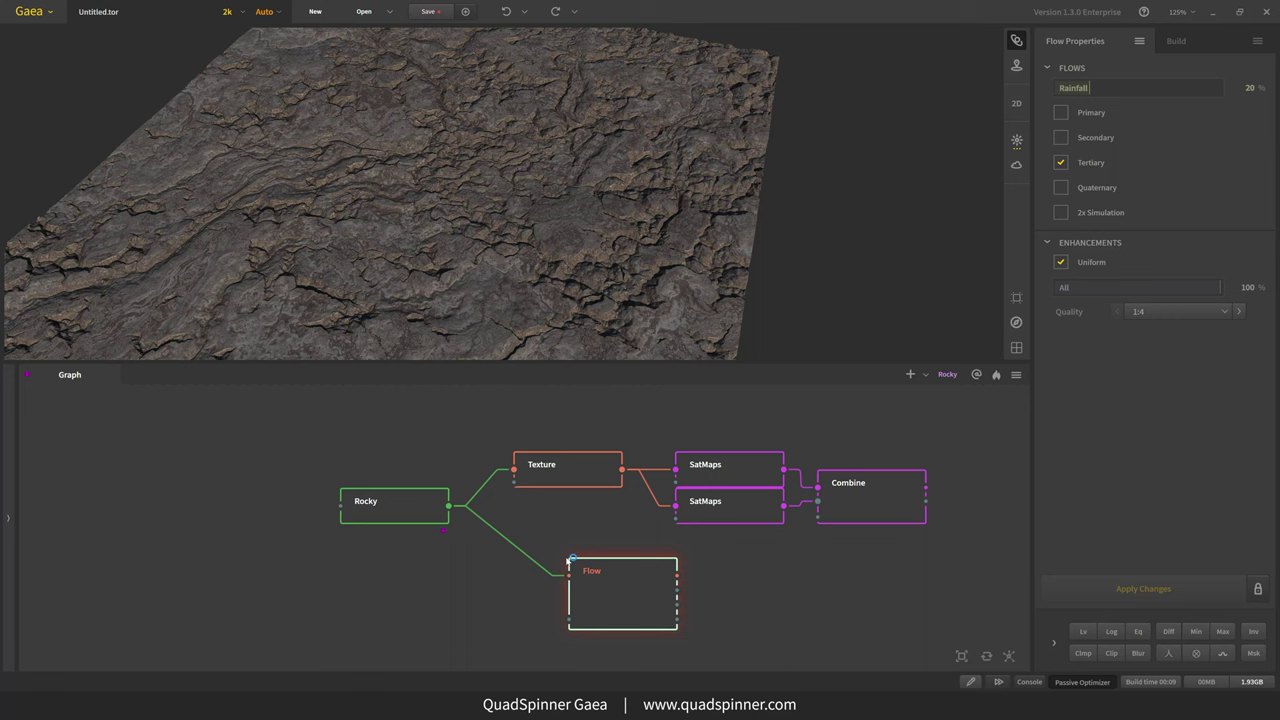
drag(540, 245, 483, 240)
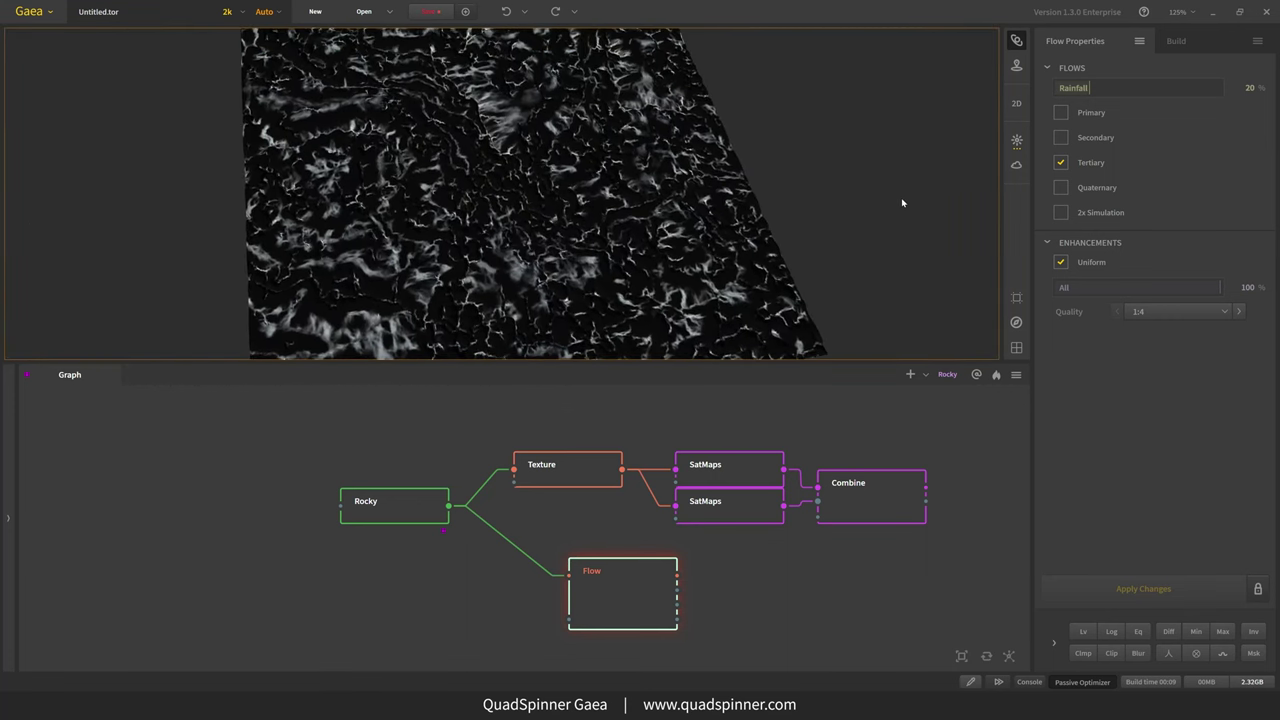
- Configure the Flow node with Primary and Secondary enabled, Tertiary disabled and Rainfall at 80%, apply the changes and inspect the mask
click(1098, 113)
click(1095, 137)
click(1093, 162)
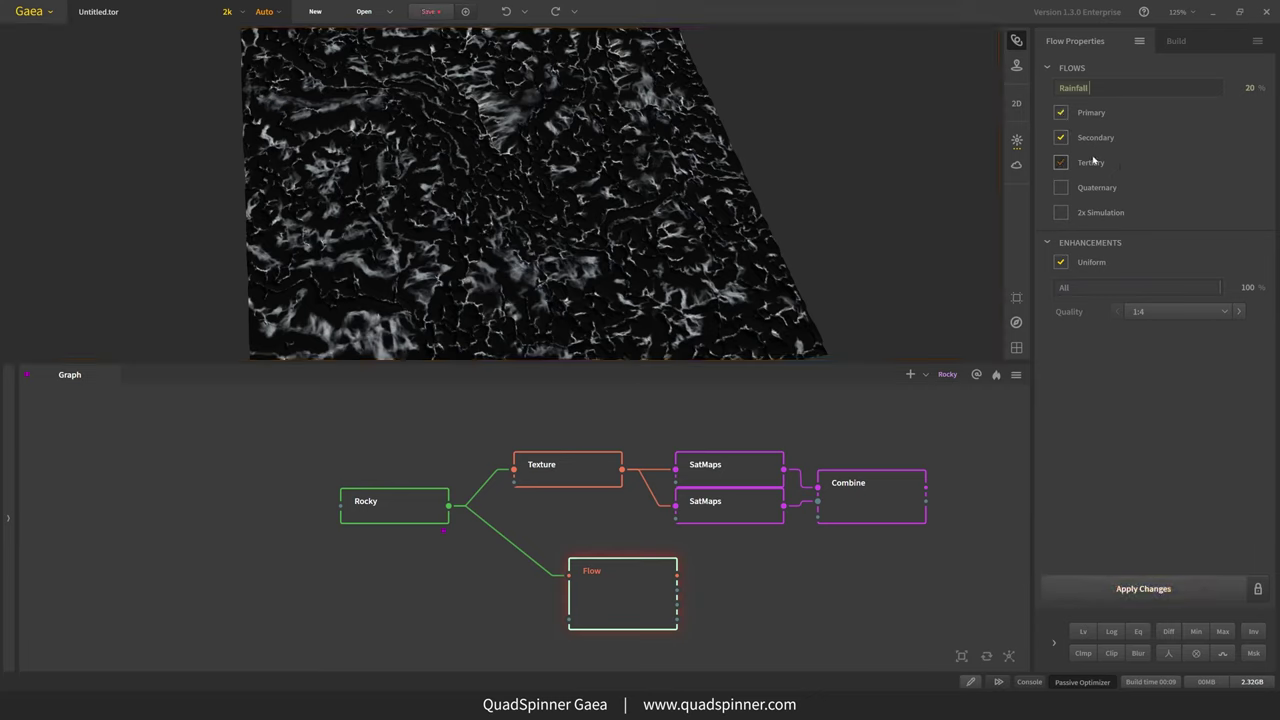
right_click(1117, 90)
click(1086, 89)
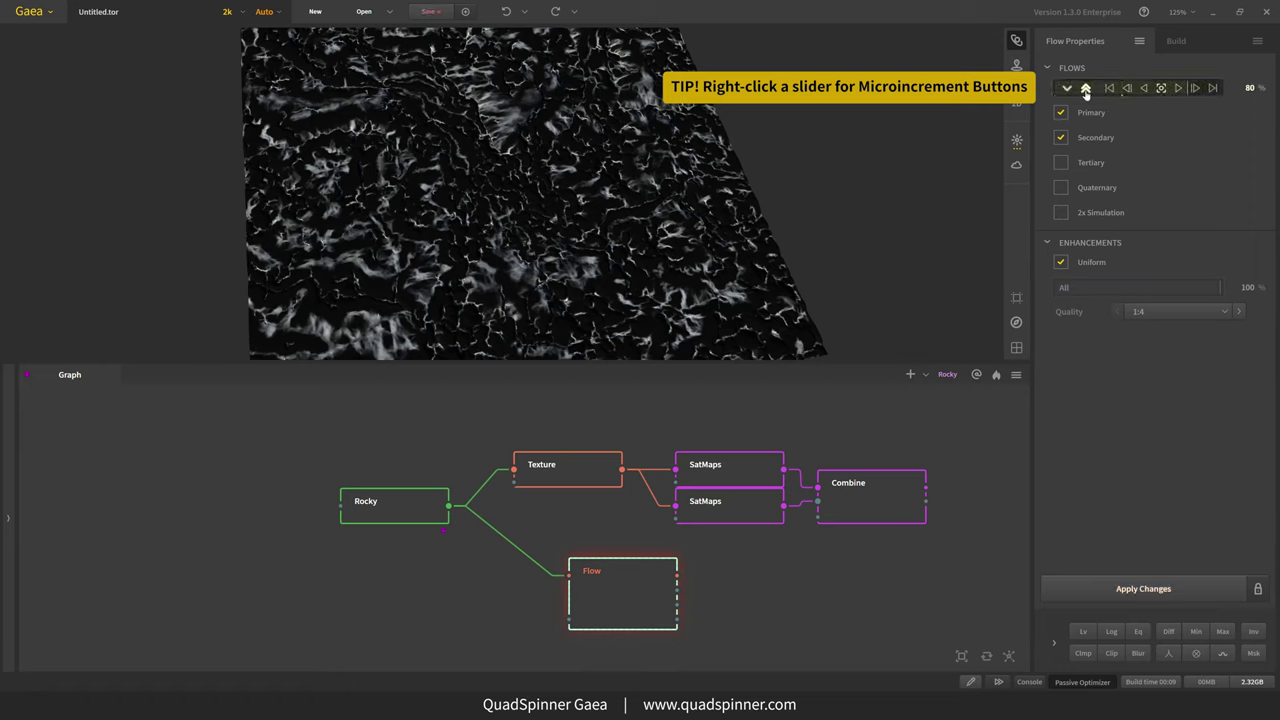
click(1086, 89)
click(1143, 588)
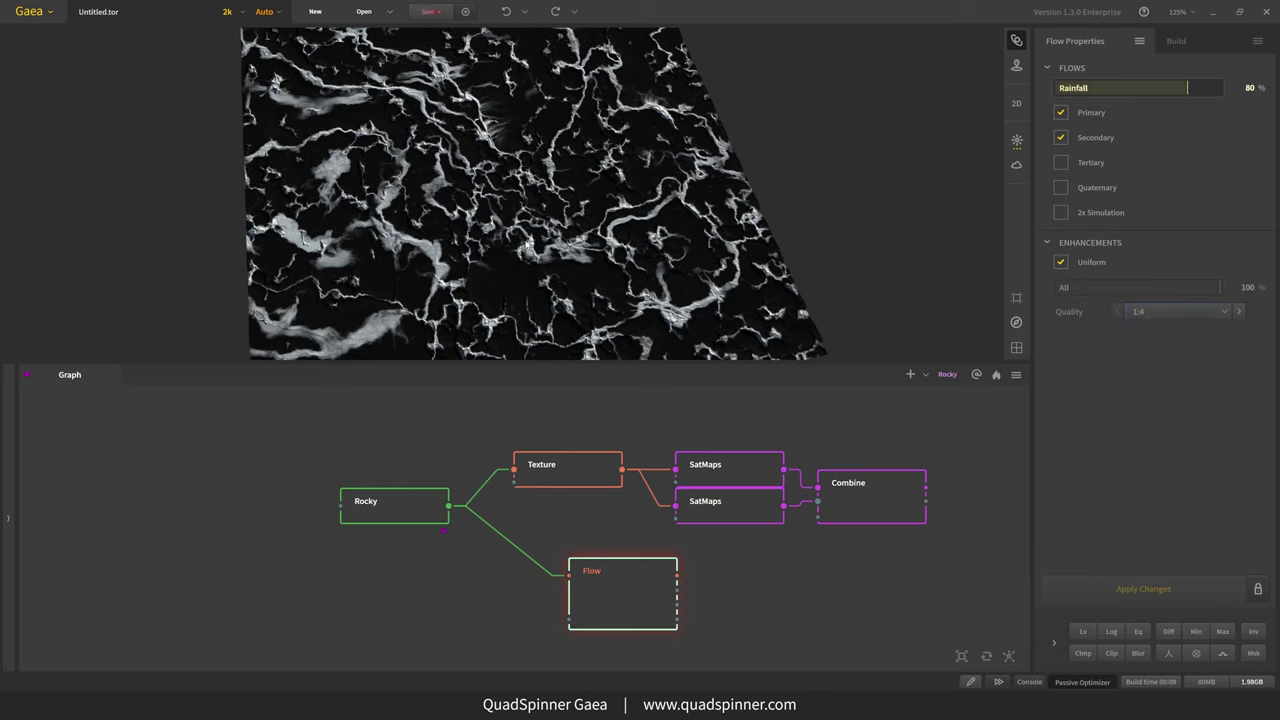
drag(406, 171, 480, 155)
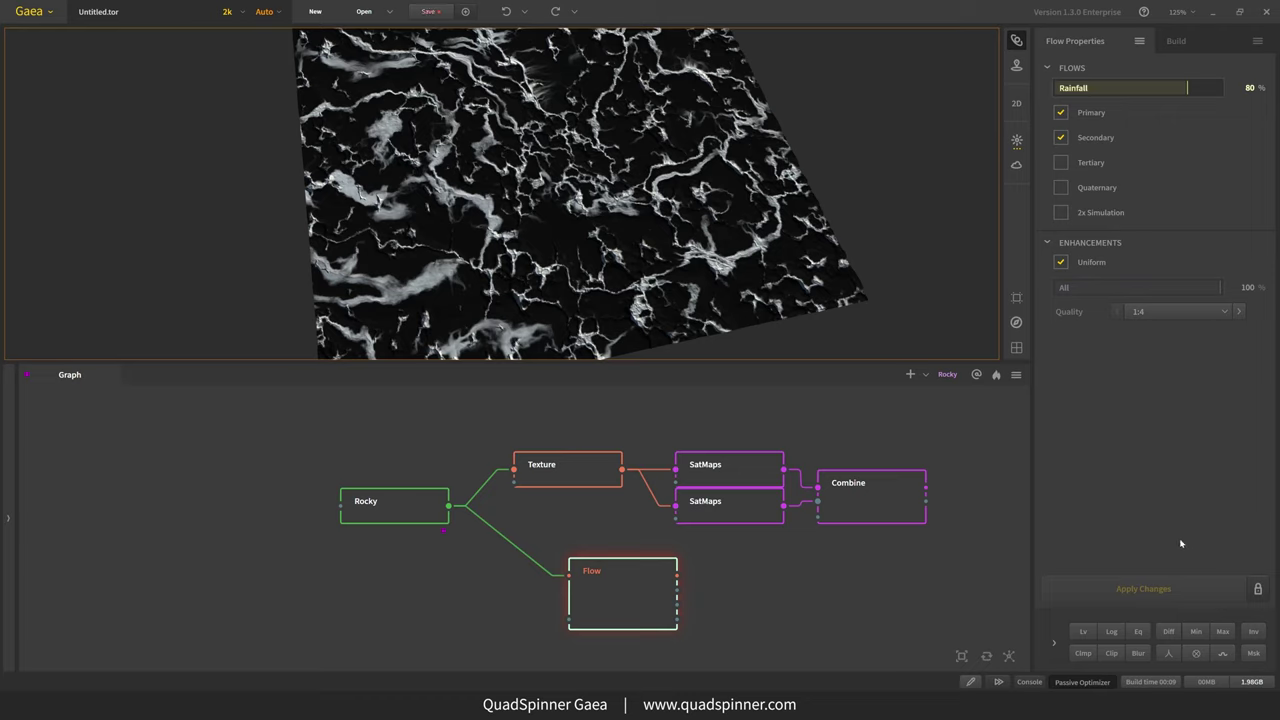
- Connect the Flow output to the Combine node's mask input, set the Combine ratio to 100% and inspect the blended colours
drag(678, 574, 819, 516)
click(884, 503)
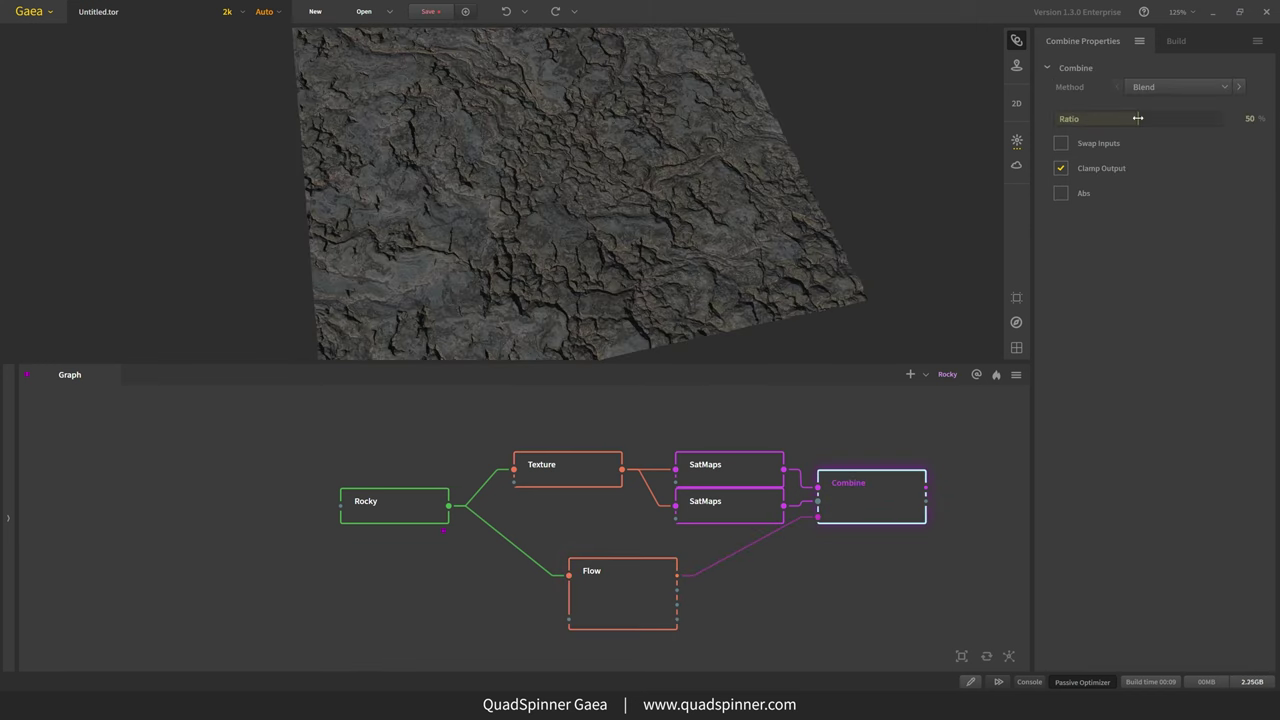
drag(1138, 118, 1222, 118)
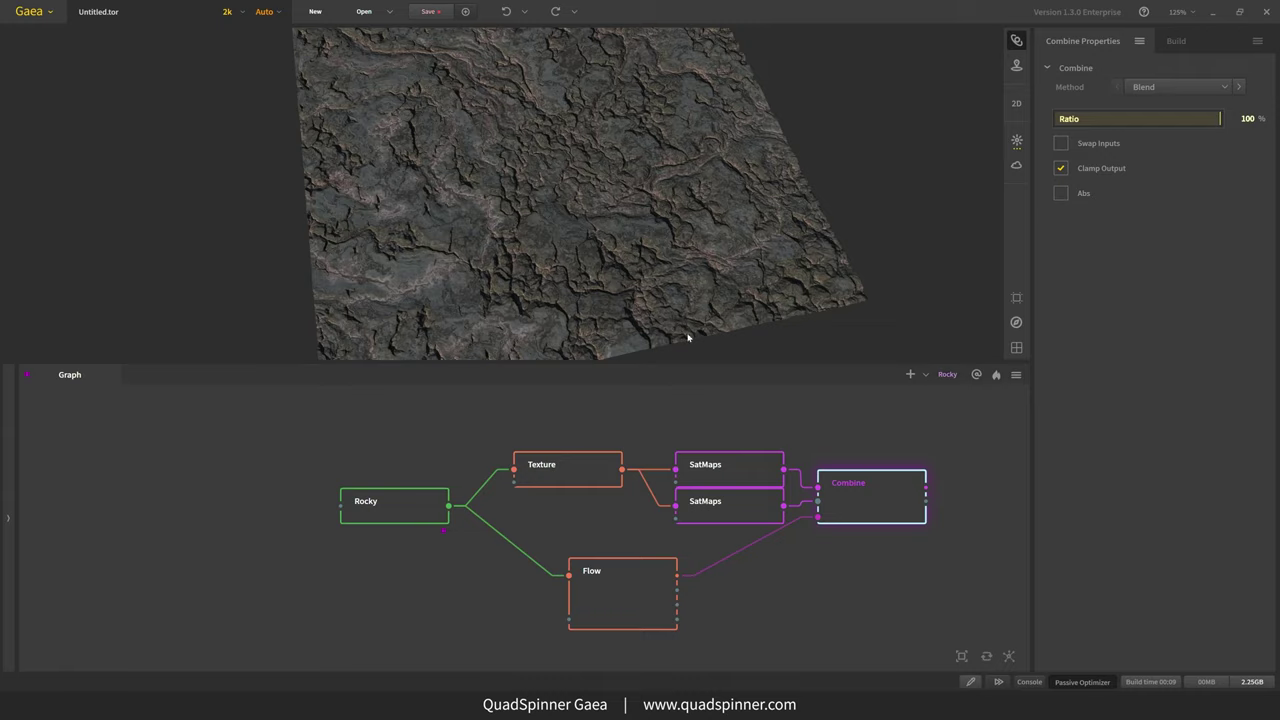
drag(491, 300, 701, 153)
scroll(557, 289, up, 5)
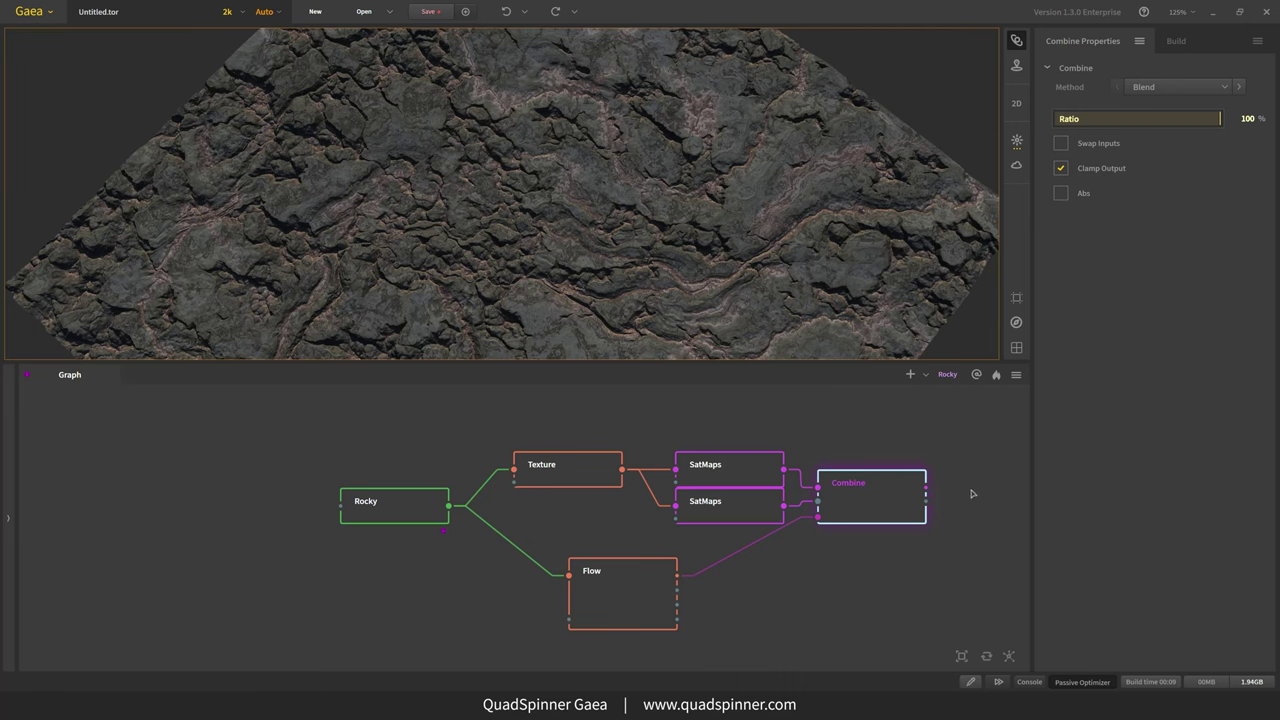
- Enable the Shaper modifier on the Flow node at 28% and inspect its effect on the Combine node's colours
click(855, 516)
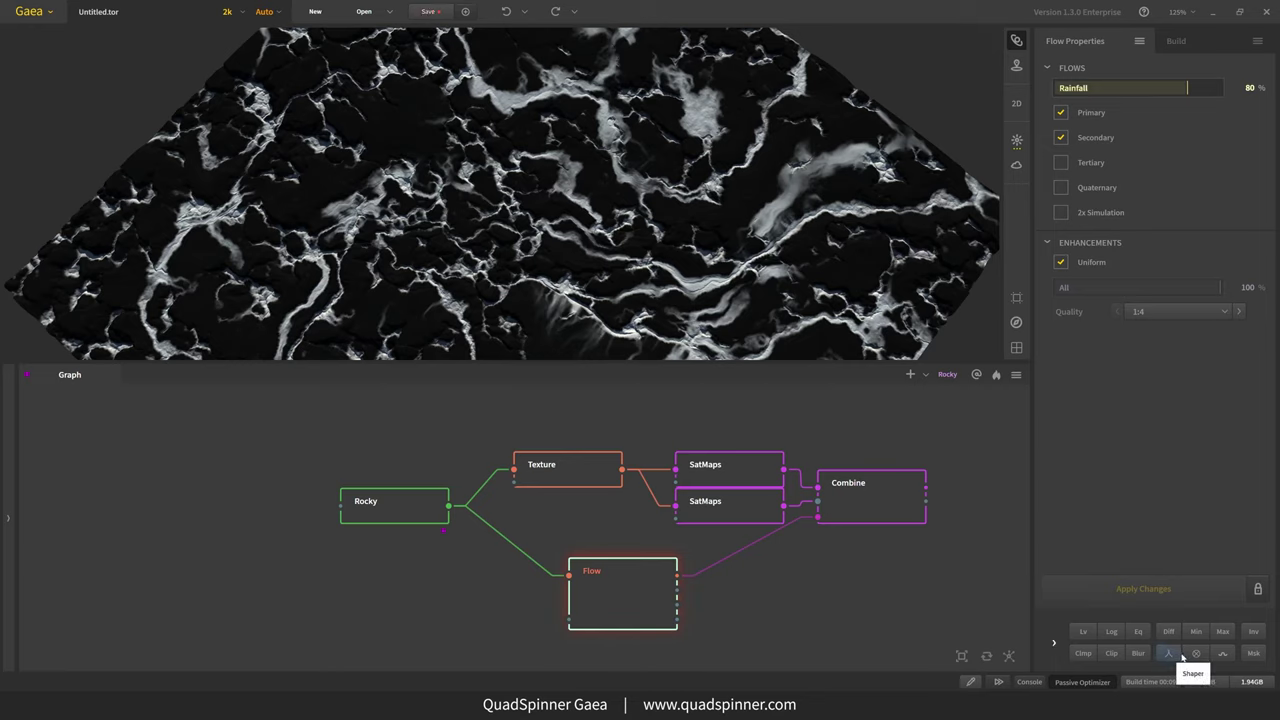
click(1169, 656)
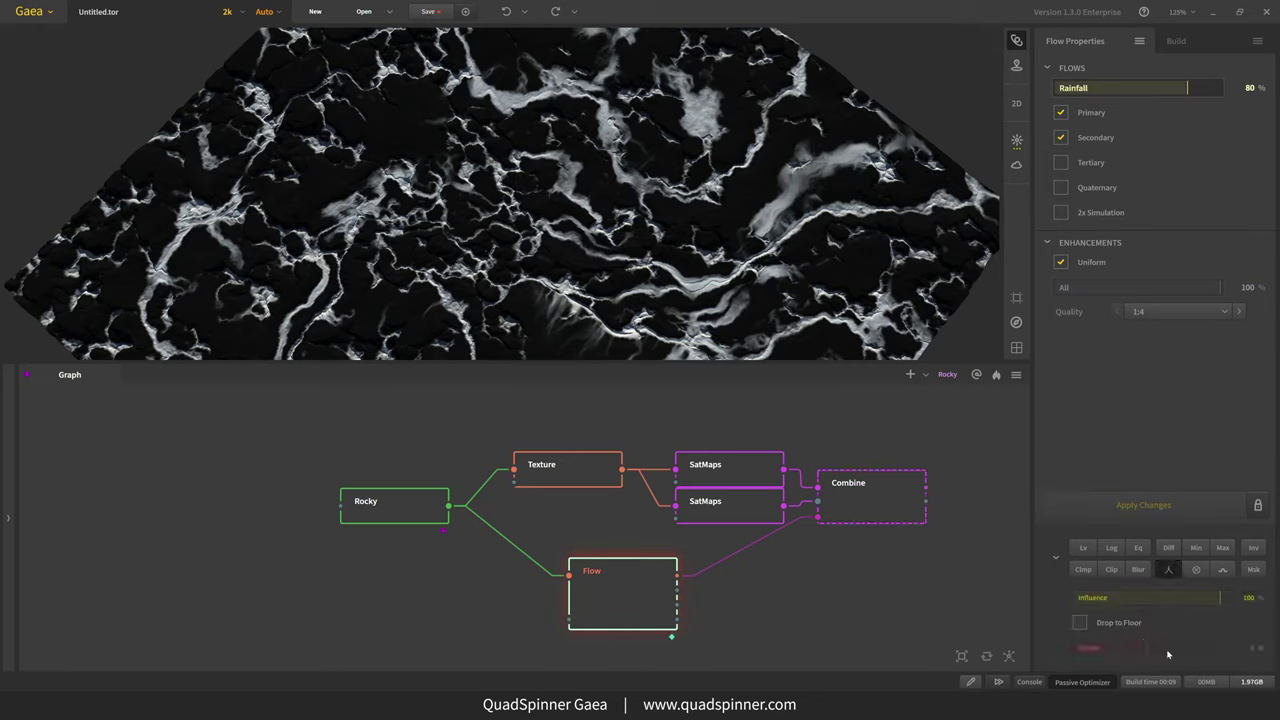
drag(1169, 654, 1168, 649)
click(906, 505)
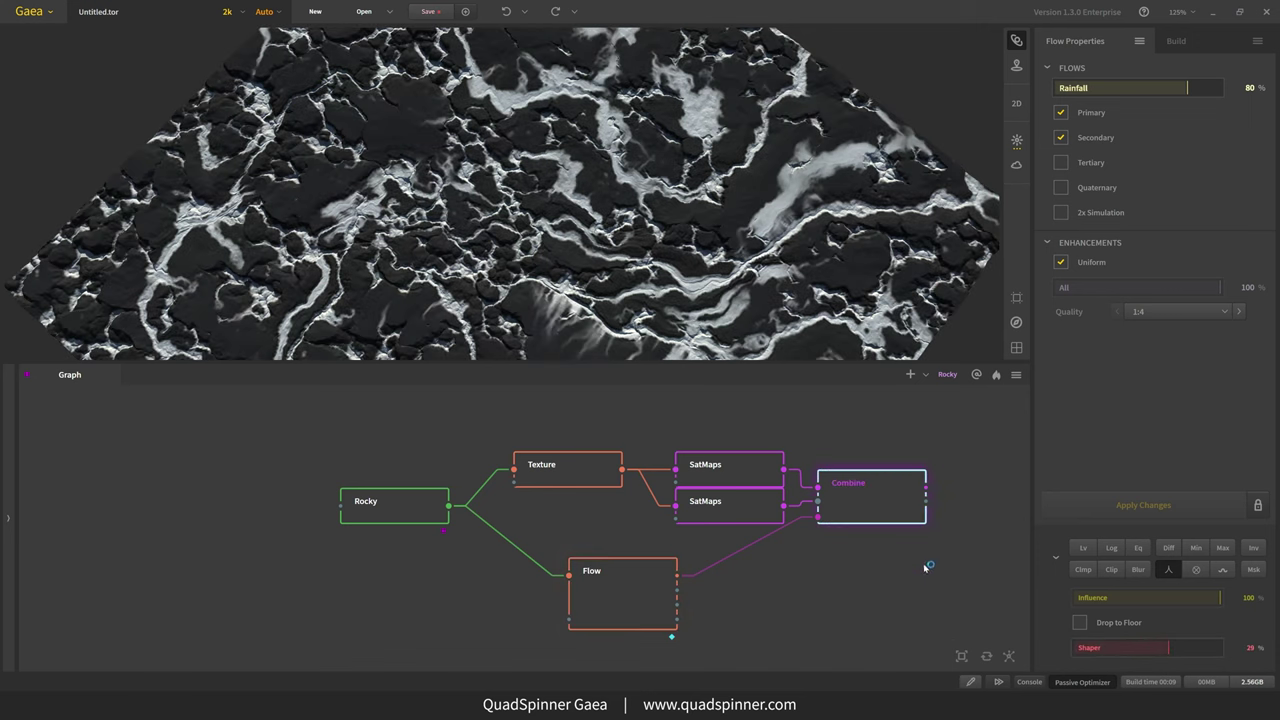
drag(720, 265, 606, 303)
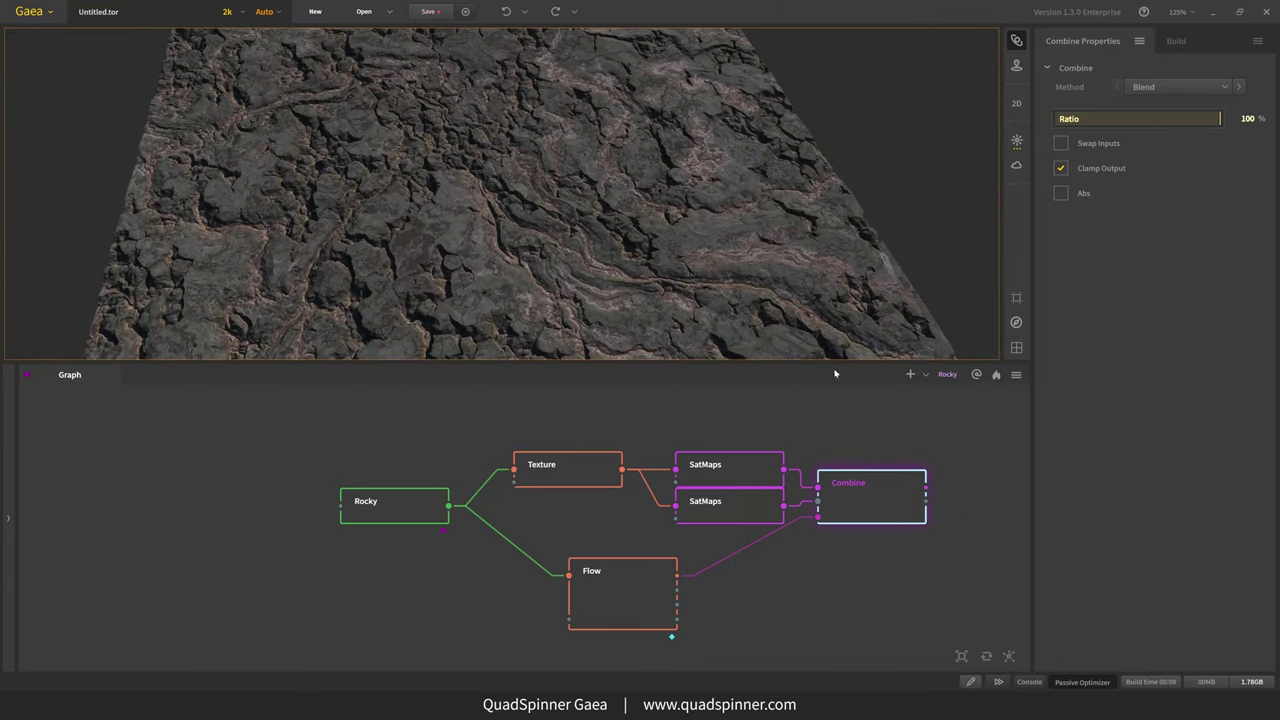
- Pin the Combine node as the preview and raise the Flow node's Shaper to 61%
right_click(879, 502)
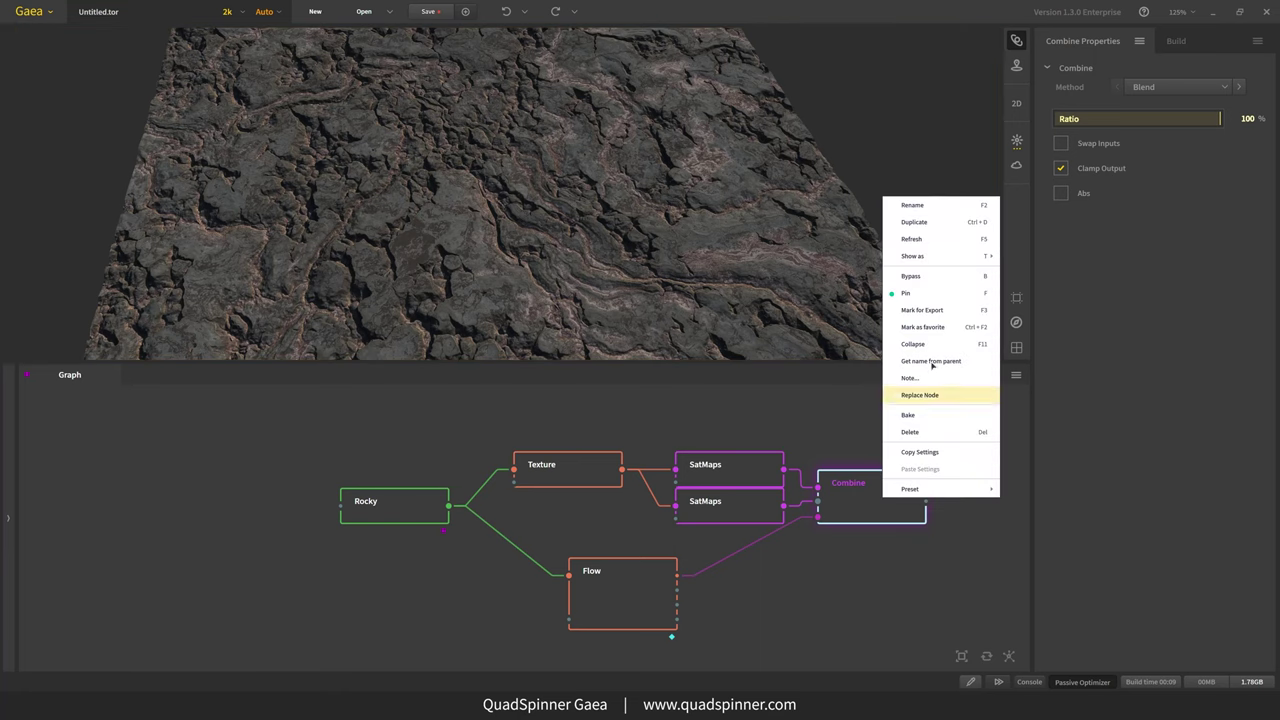
click(934, 294)
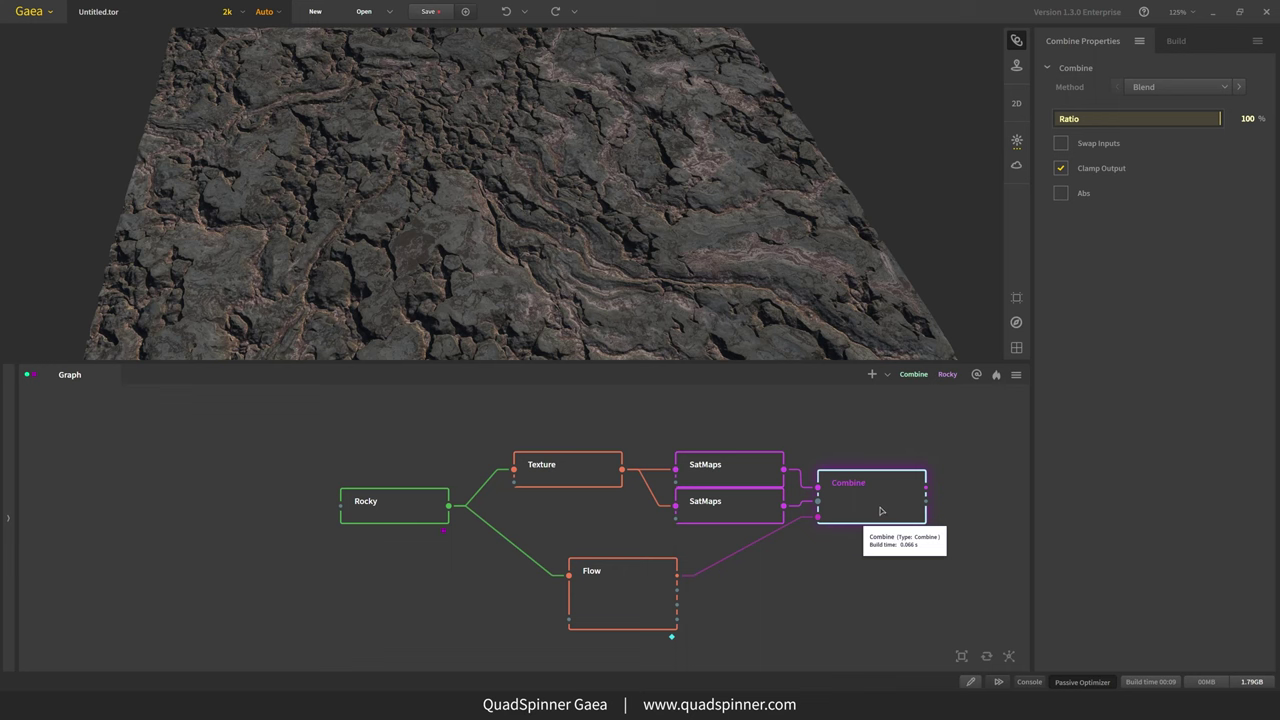
click(636, 631)
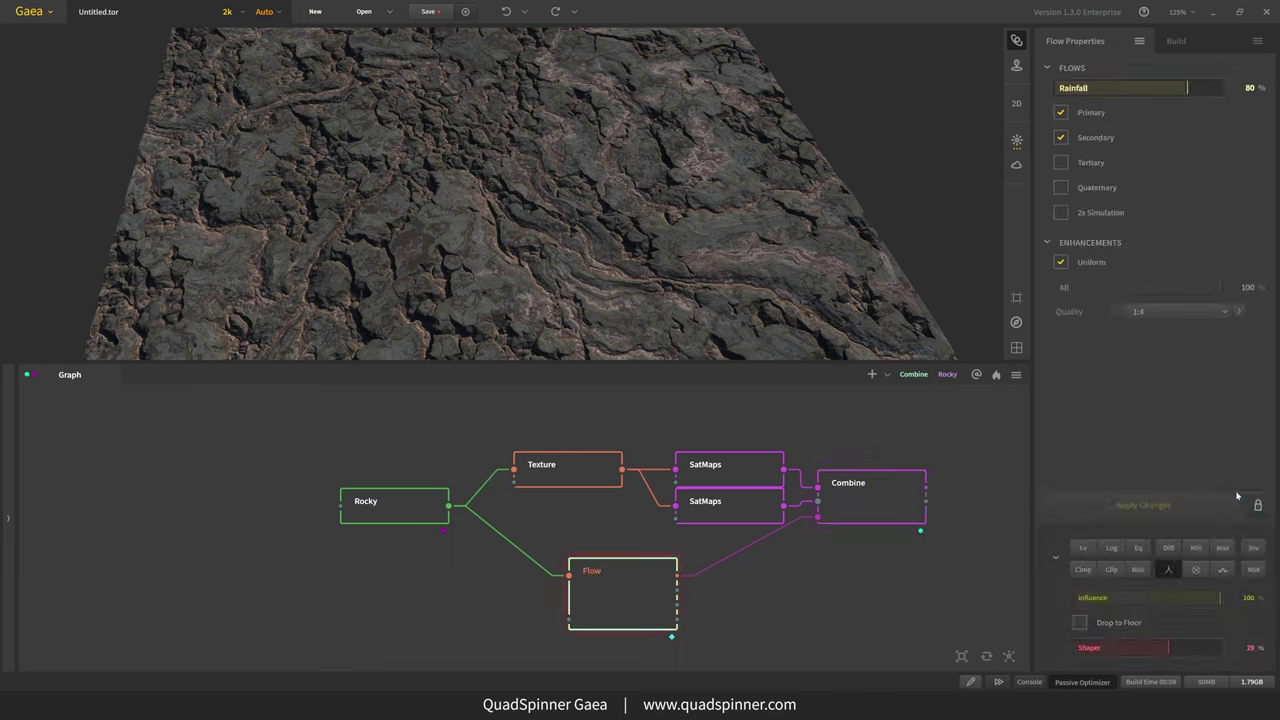
drag(1181, 652, 1198, 655)
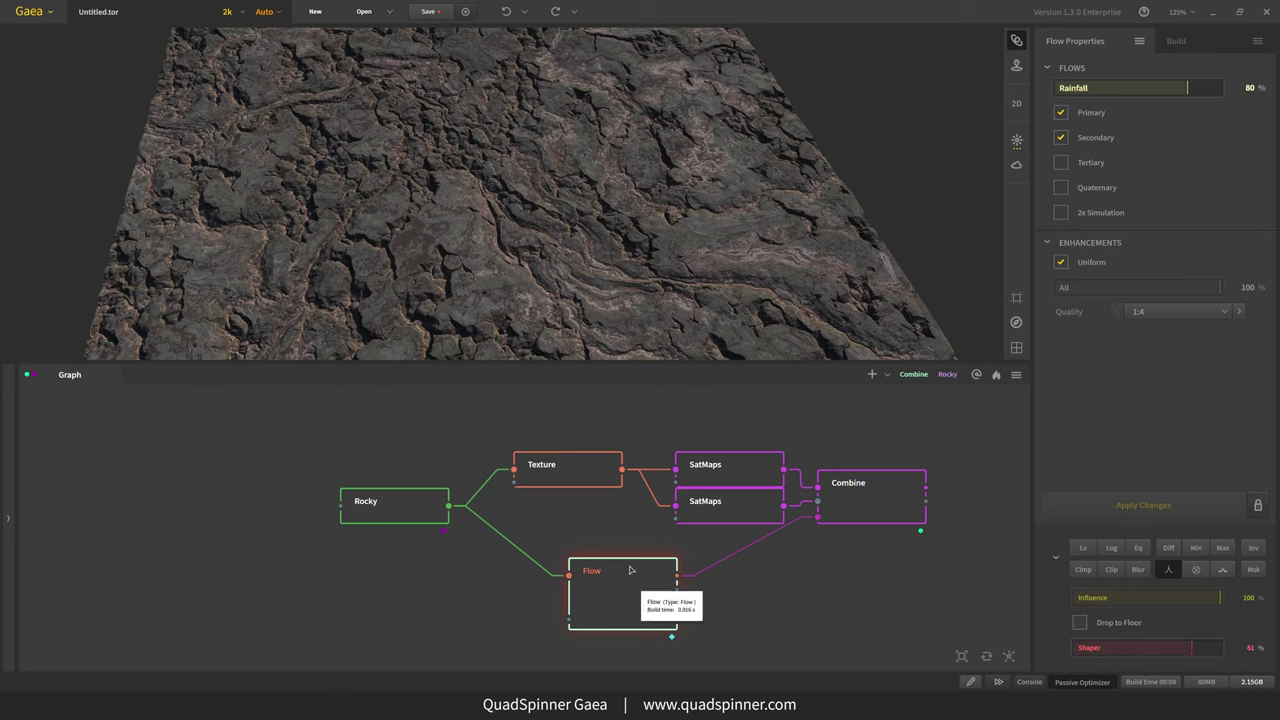
drag(690, 218, 551, 307)
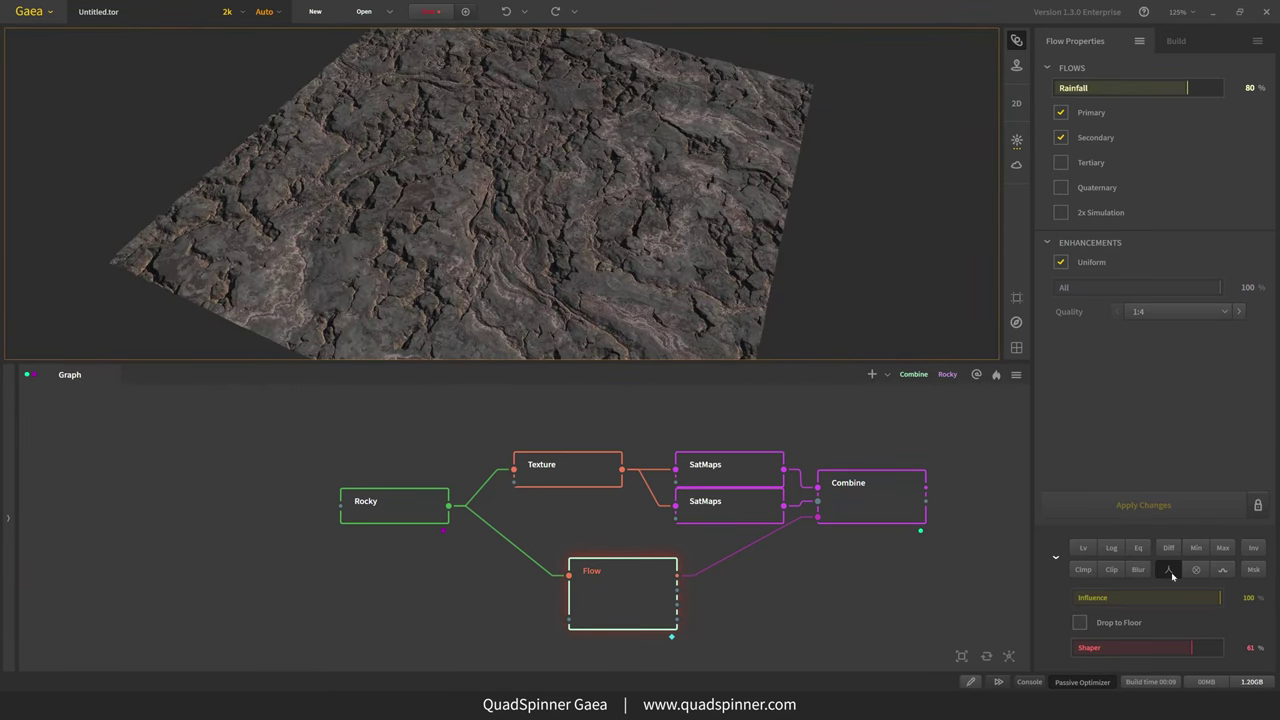
- Unpin the Combine node and examine the blended terrain colours up close from several angles
click(880, 516)
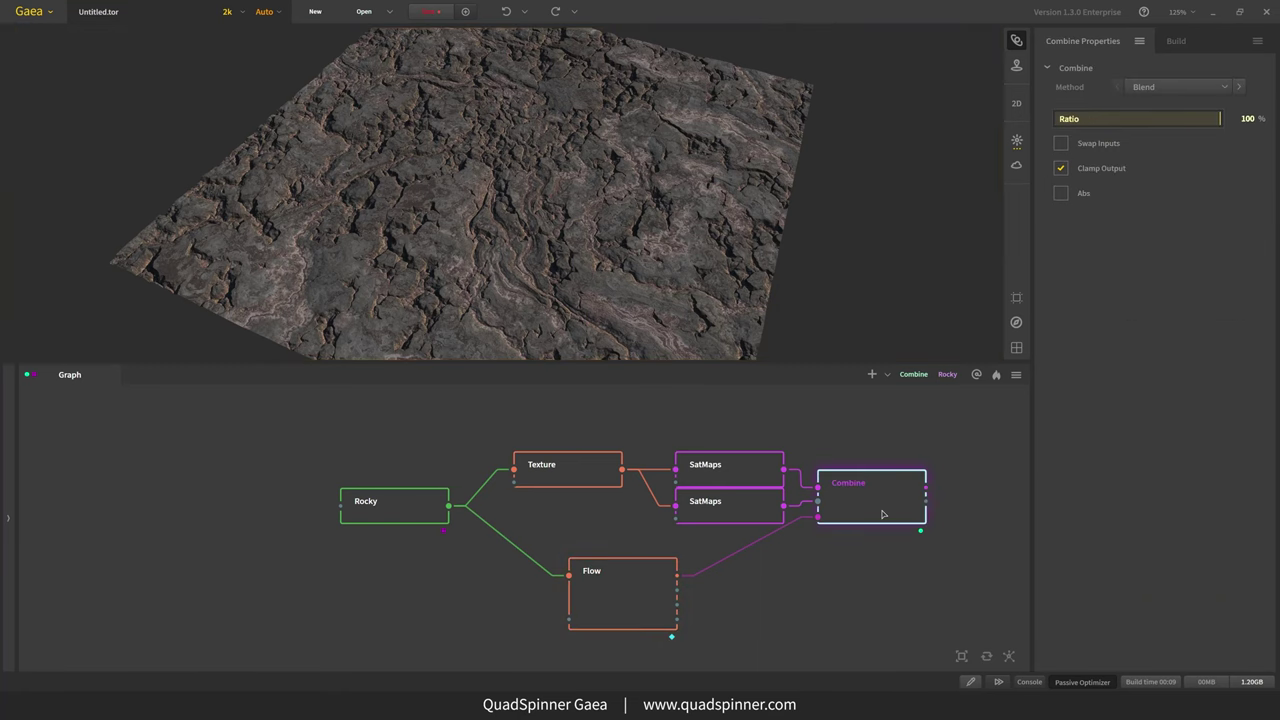
key(f)
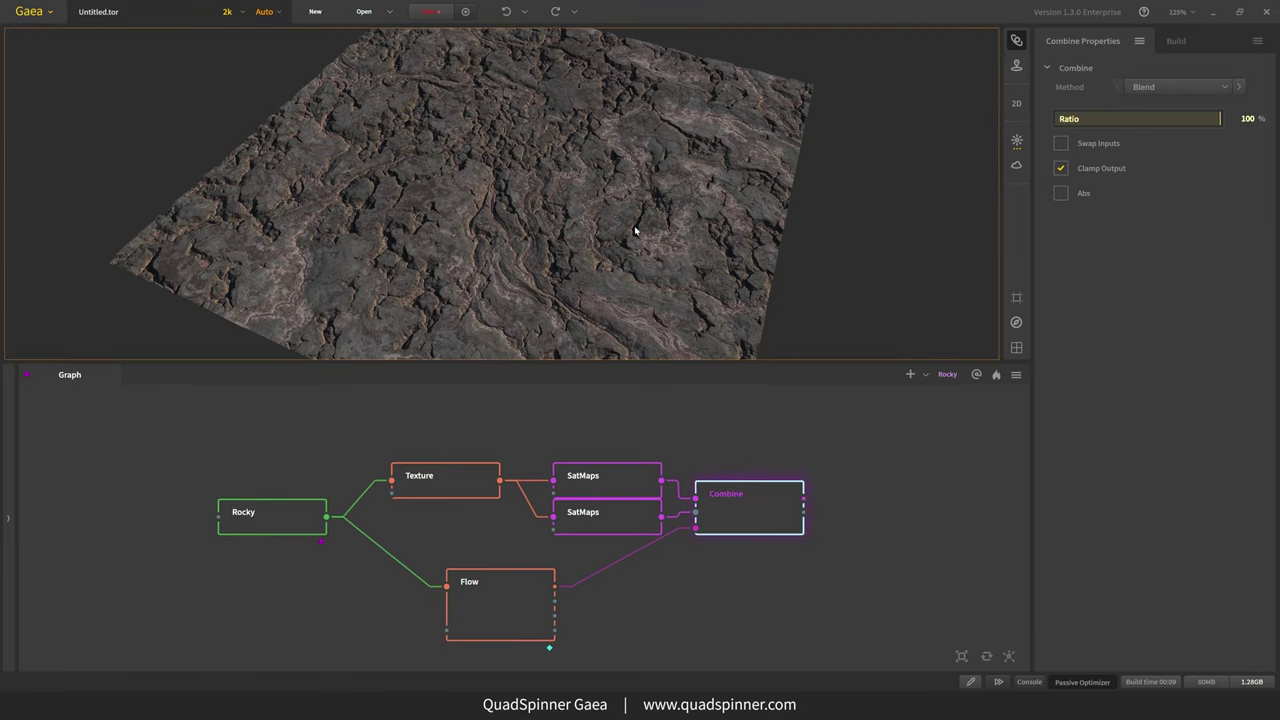
drag(637, 234, 570, 234)
scroll(570, 234, up, 8)
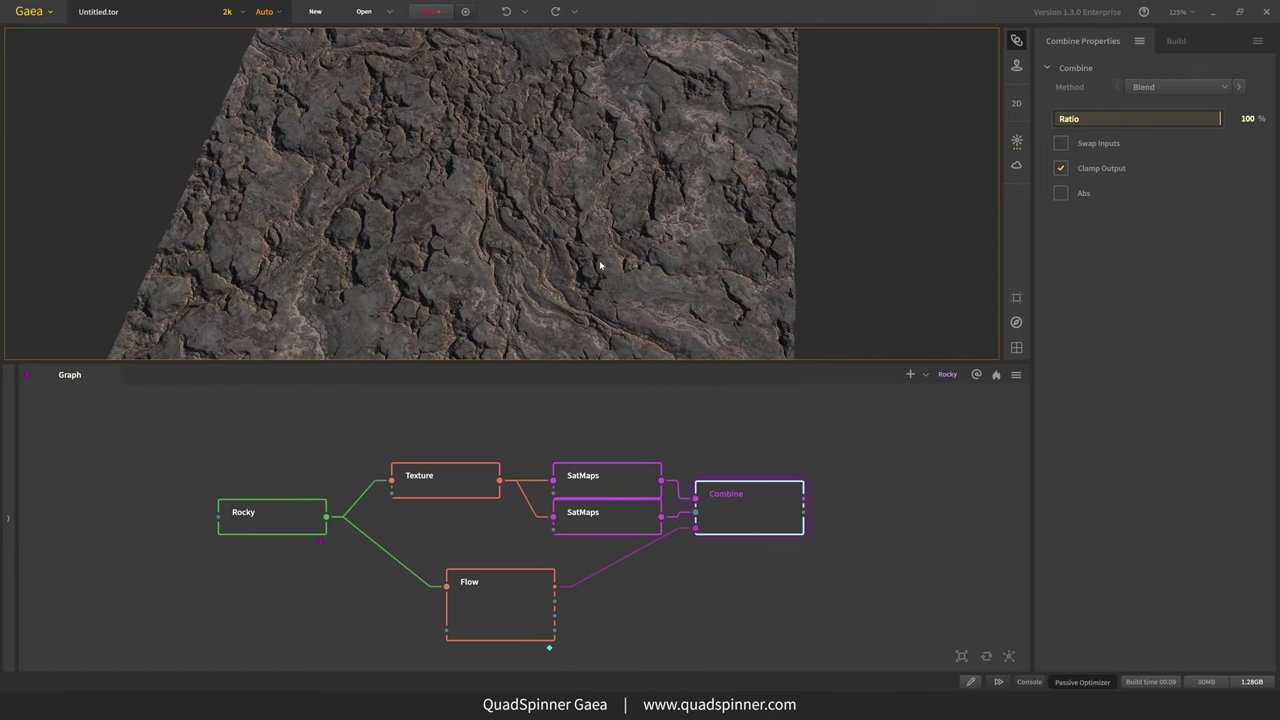
scroll(586, 275, down, 2)
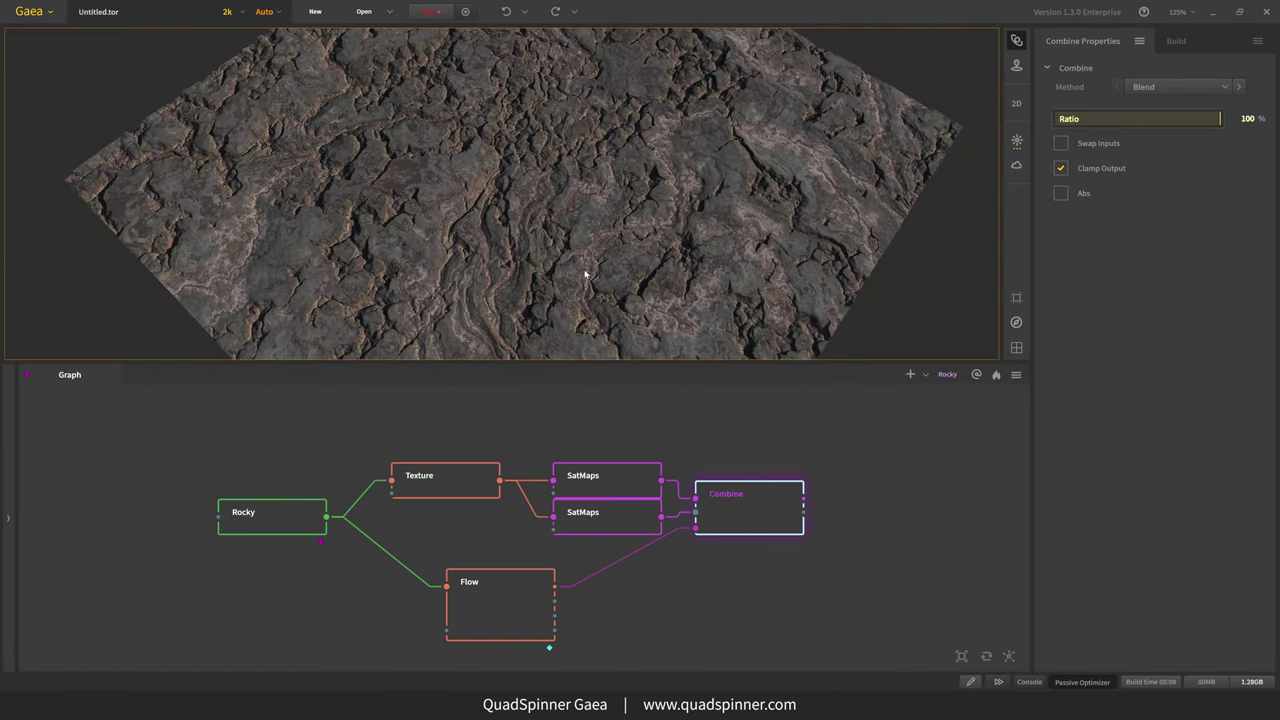
drag(586, 275, 651, 265)
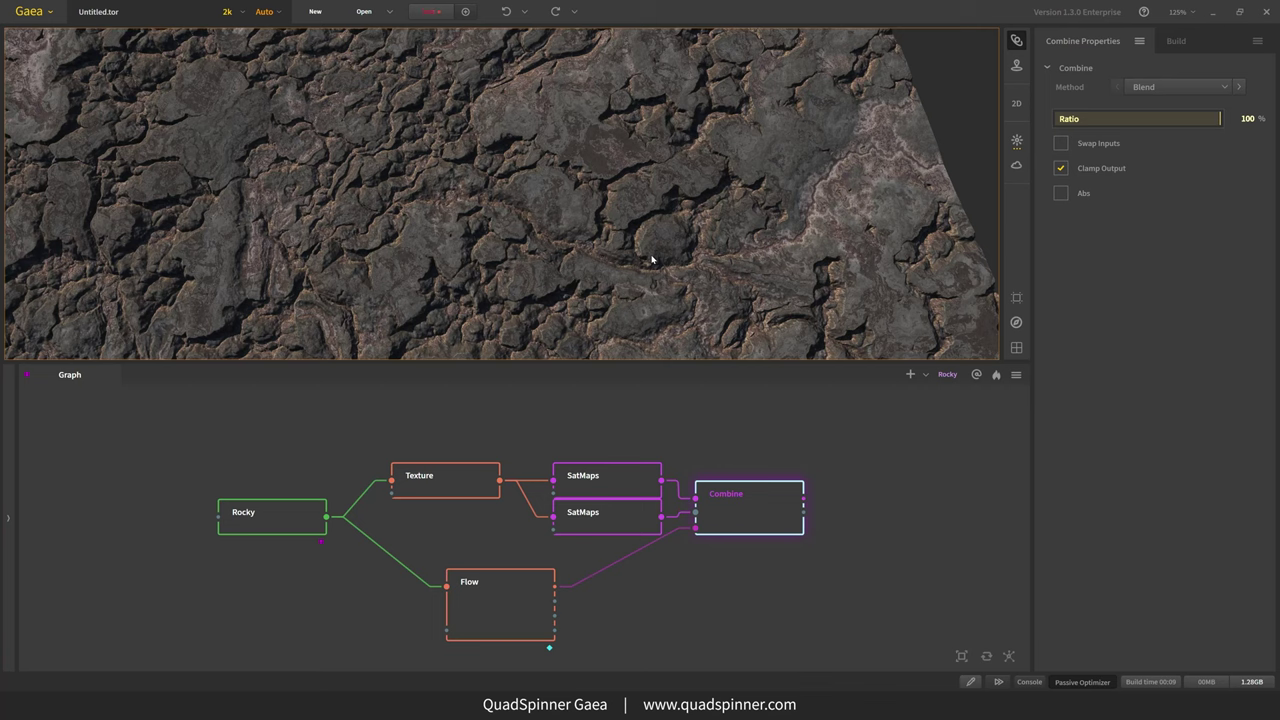
- Add a third SatMaps node fed by the Texture node, place it well above the existing pair and inspect its colouring
middle_drag(667, 421, 562, 451)
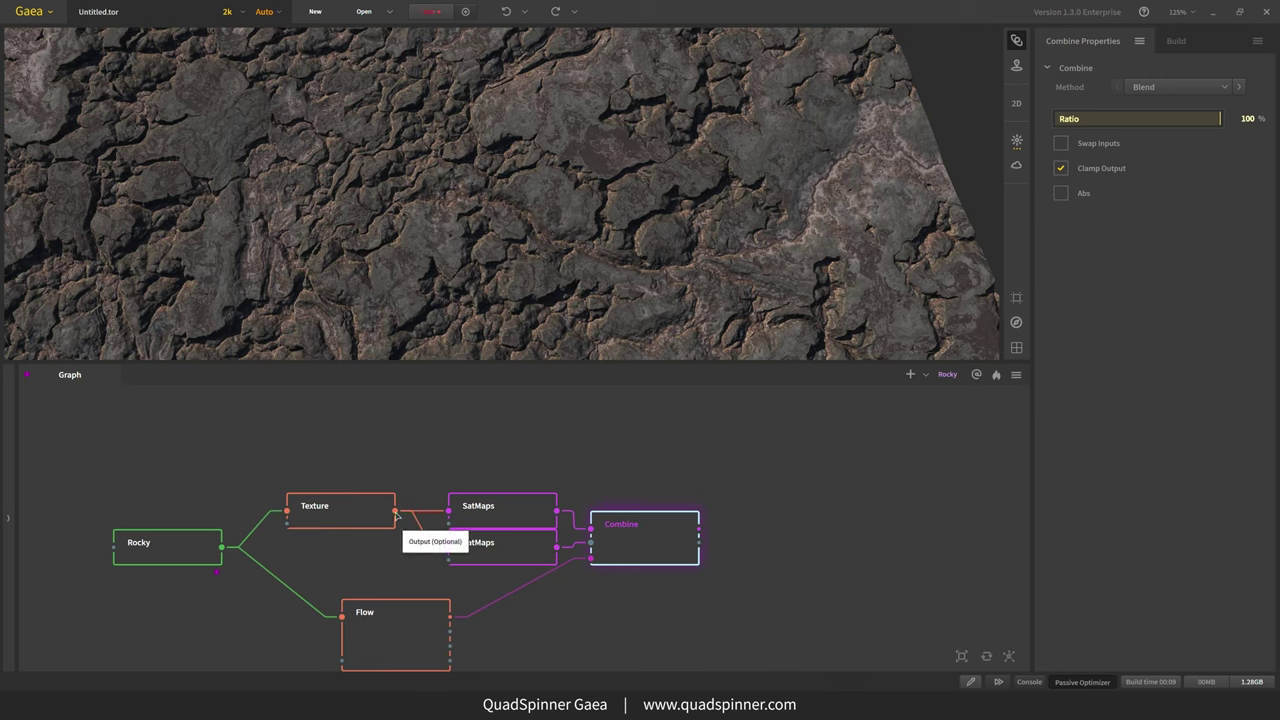
drag(396, 511, 575, 432)
text(sat)
click(576, 456)
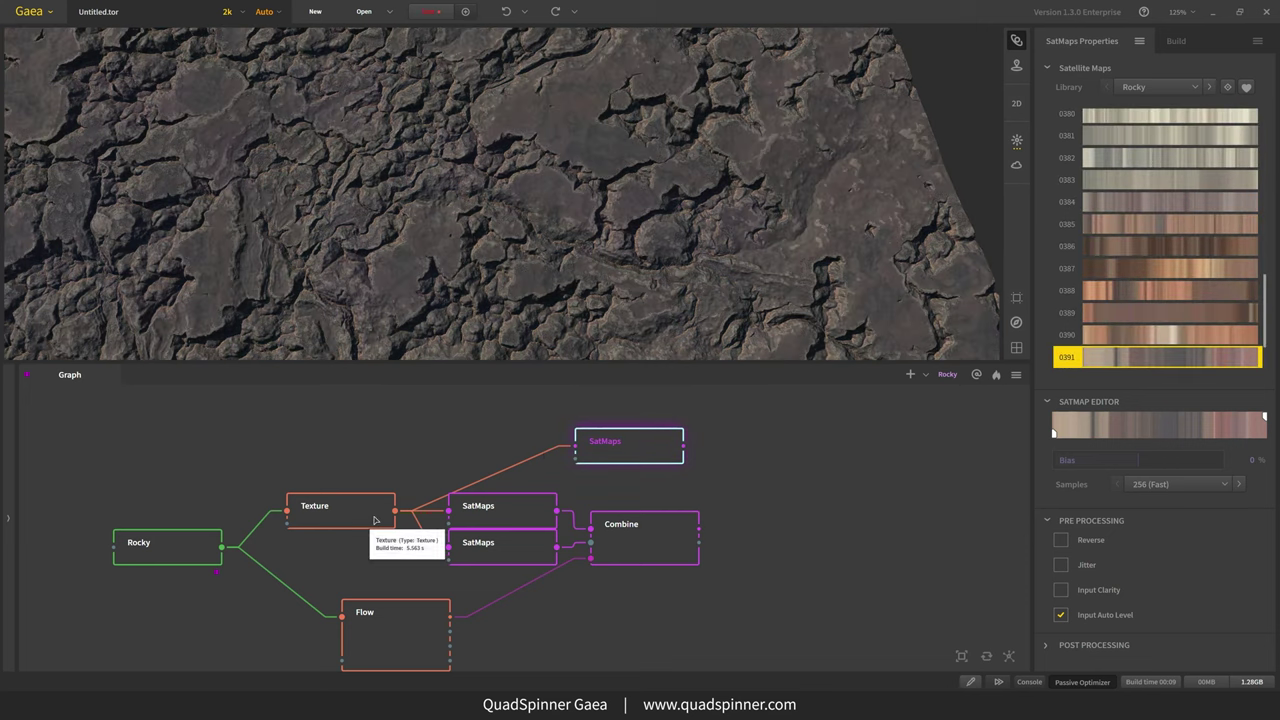
drag(650, 455, 524, 462)
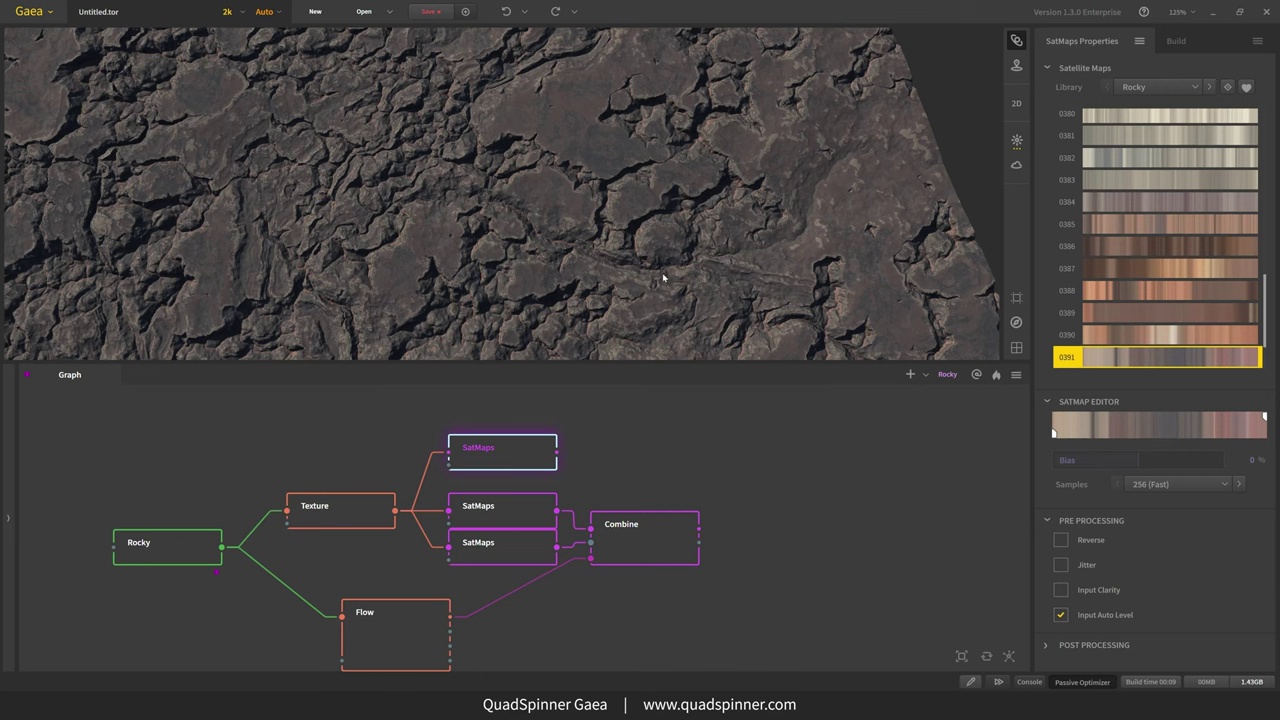
drag(654, 266, 583, 163)
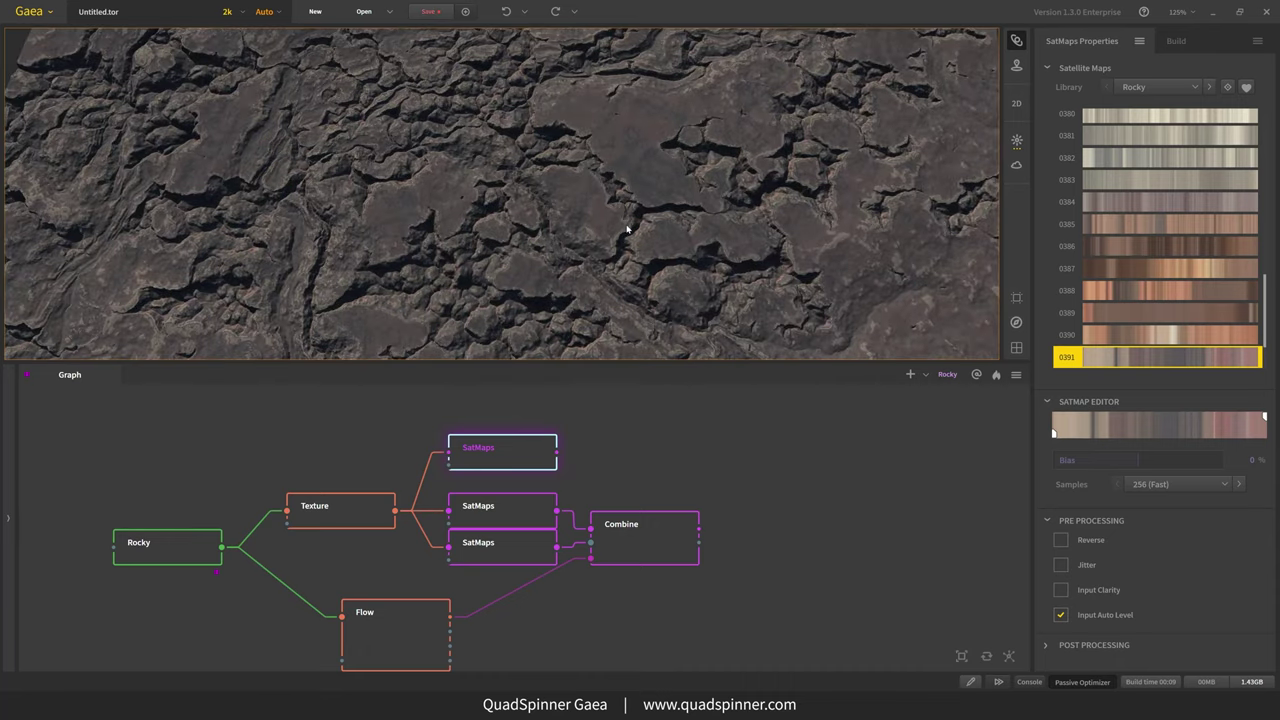
mouse_move(658, 277)
mouse_down()
mouse_move(674, 297)
mouse_move(646, 303)
mouse_move(654, 323)
mouse_move(658, 297)
mouse_up()
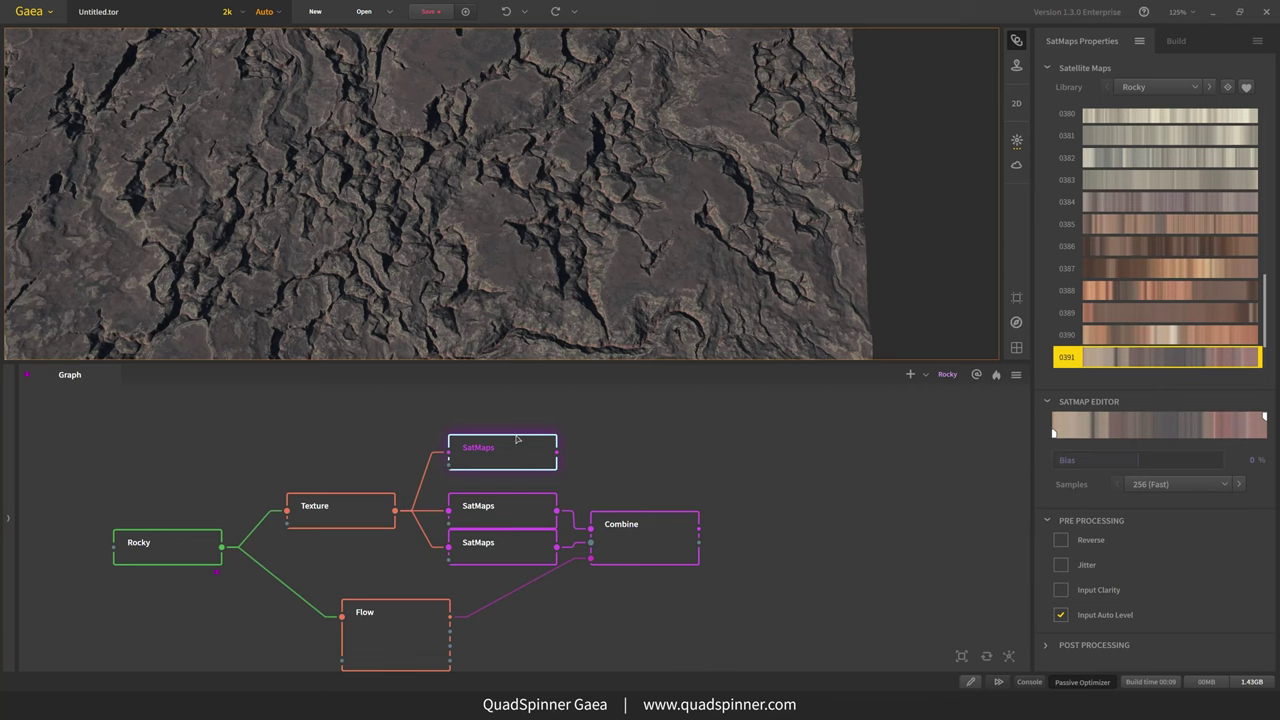
drag(506, 450, 509, 405)
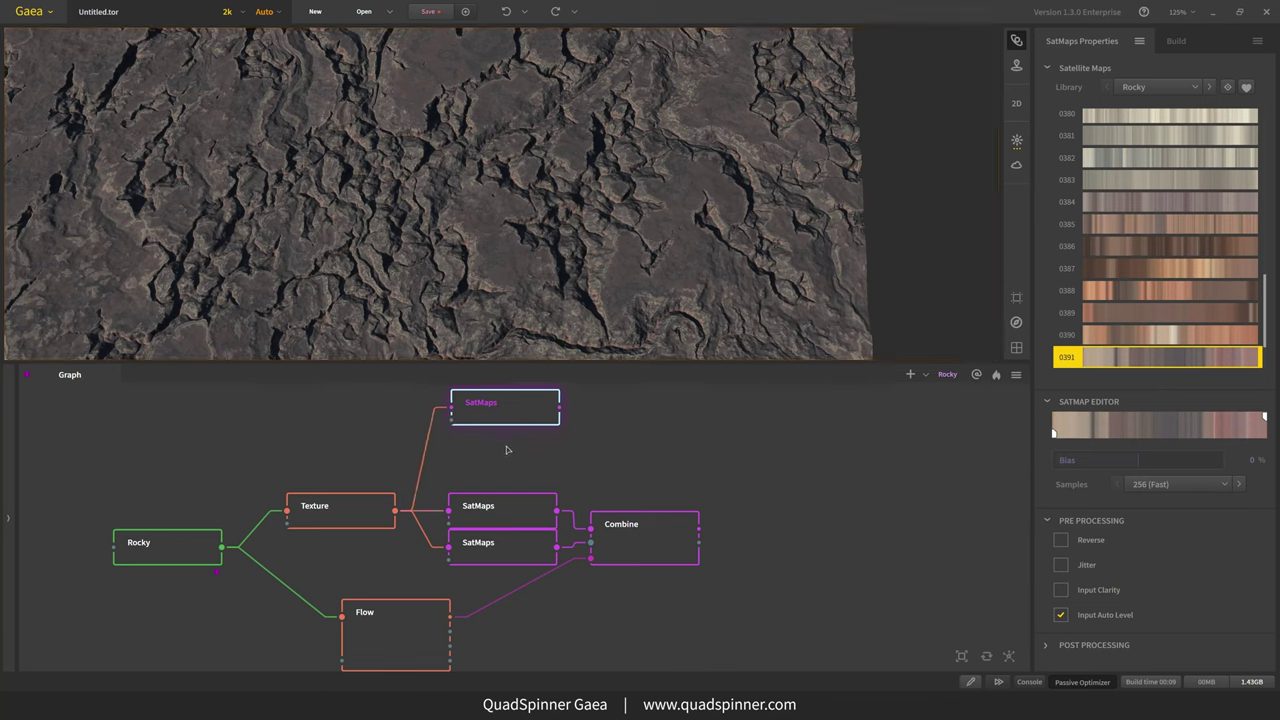
click(502, 458)
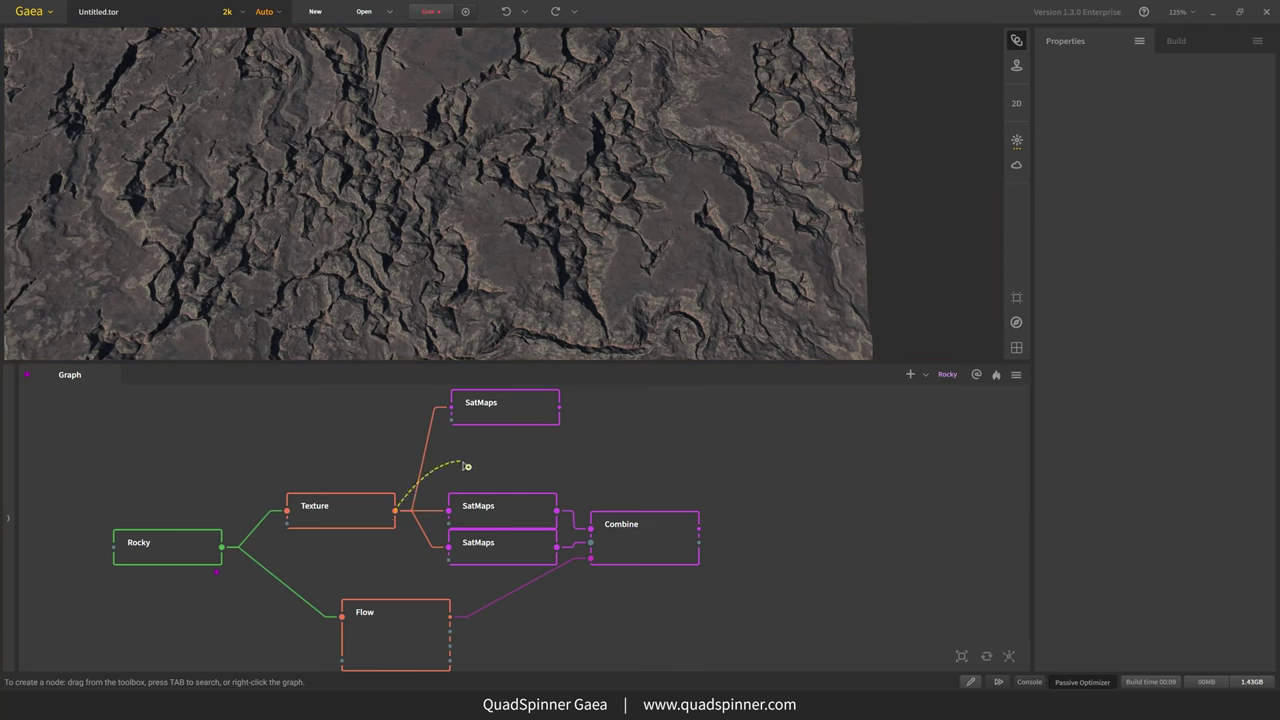
- Add a fourth SatMaps node fed by the Texture node, just above the combined pair, and give it Rocky library colour map 0117
key(Tab)
text(sat)
key(Return)
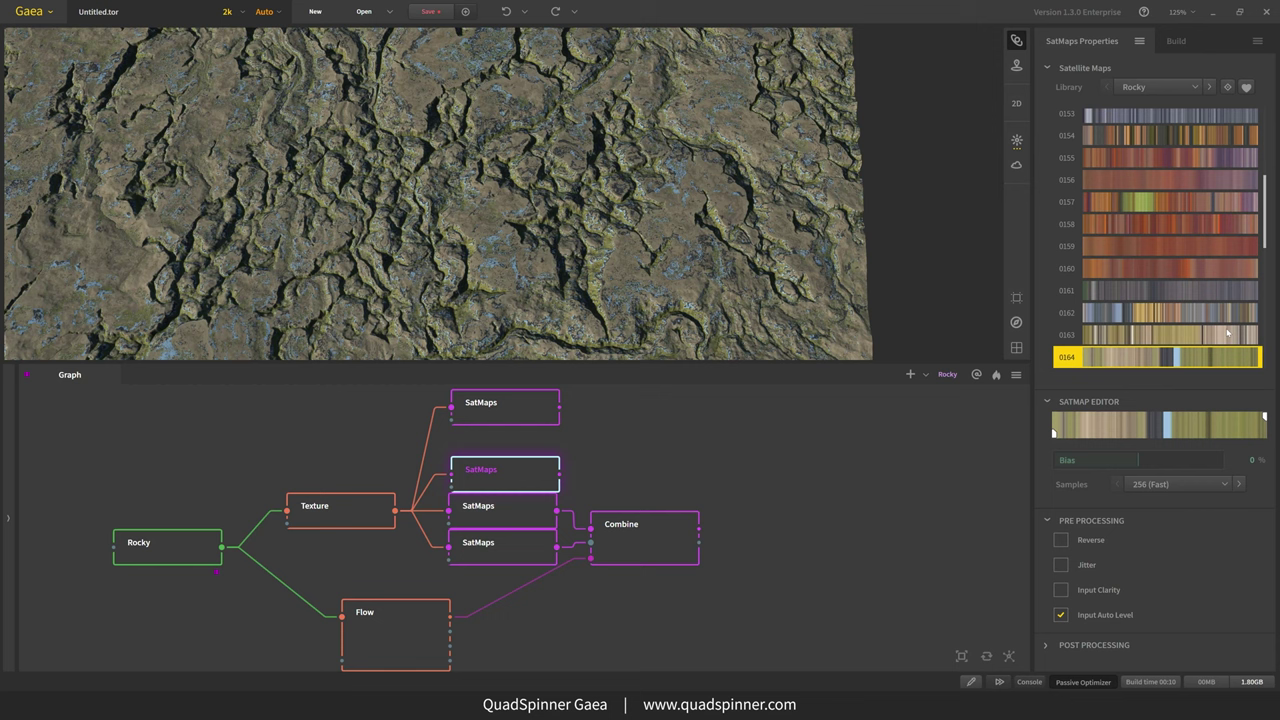
scroll(1228, 332, up, 10)
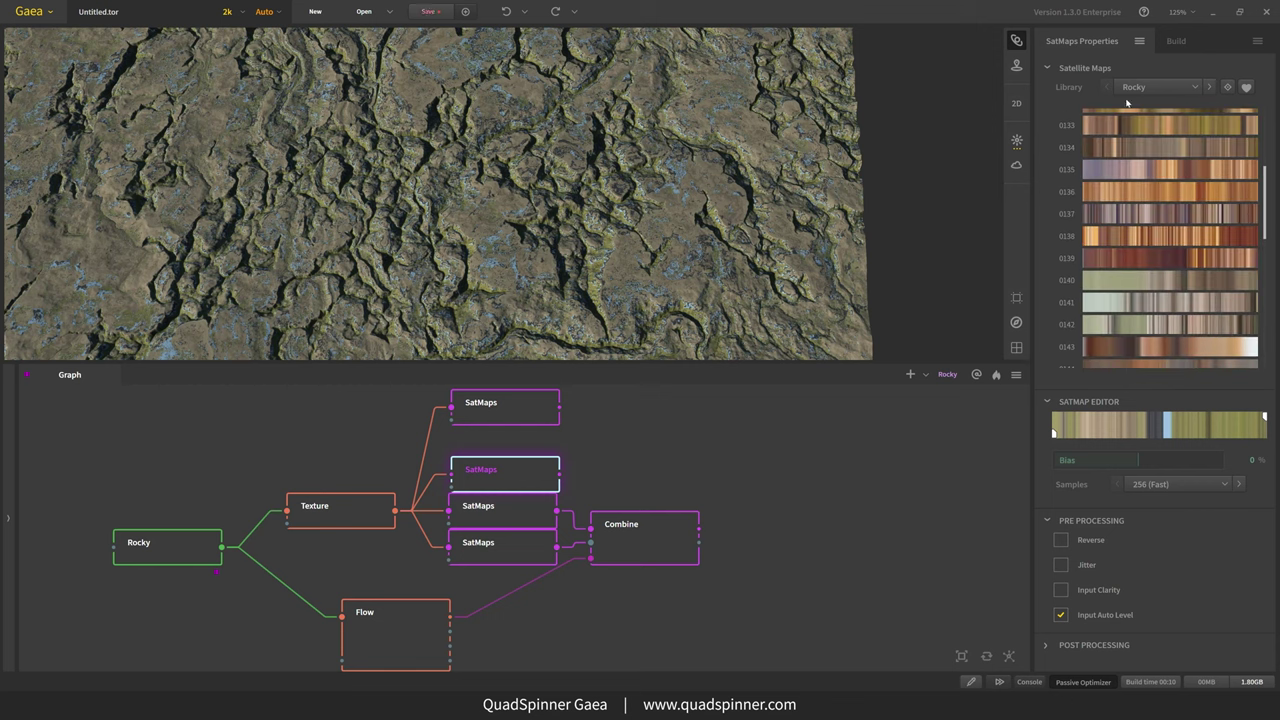
scroll(1196, 326, up, 8)
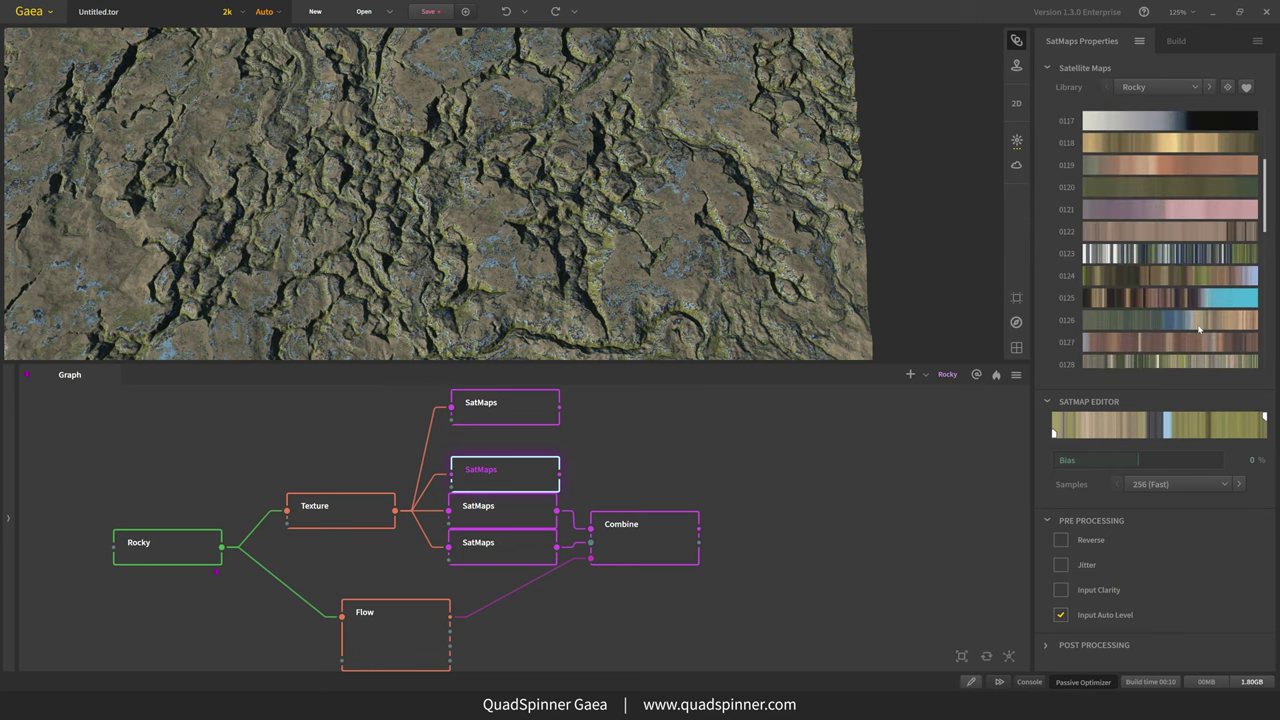
scroll(1189, 317, up, 2)
click(1076, 195)
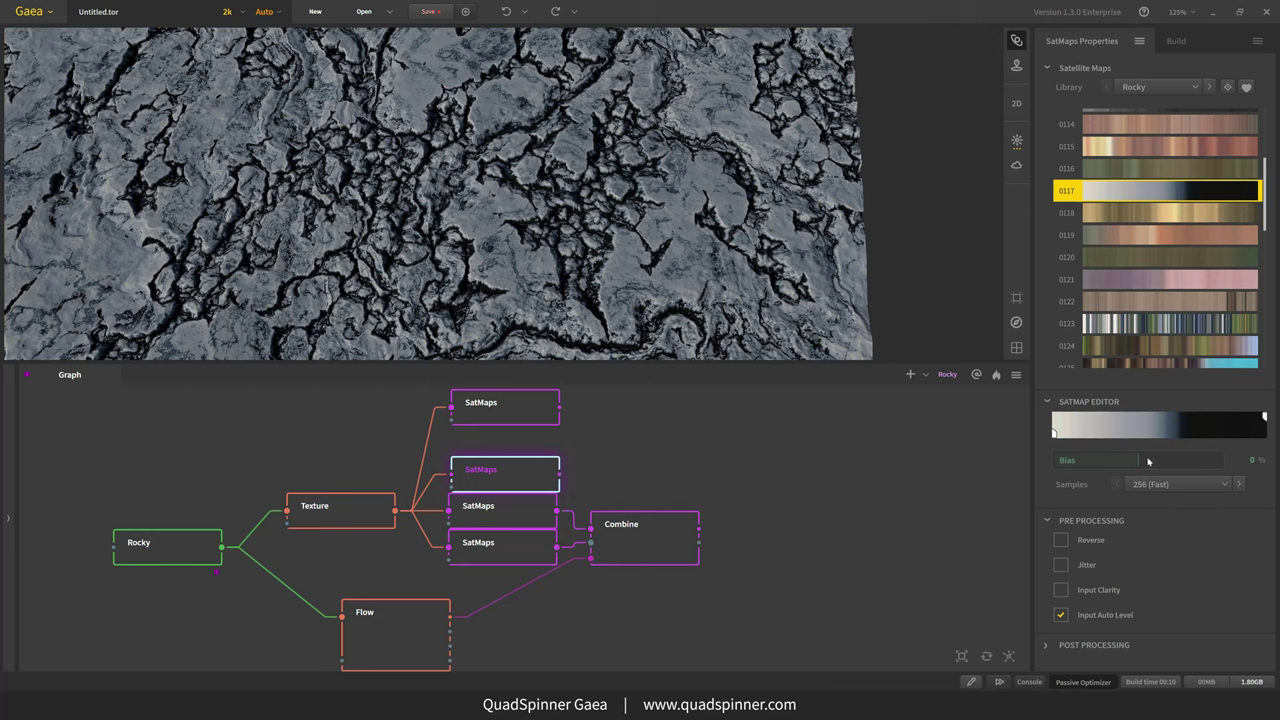
- Set the fourth SatMaps node's Bias to 32% and merge its output with the existing Combine node through a new Combine node
drag(1146, 461, 1168, 462)
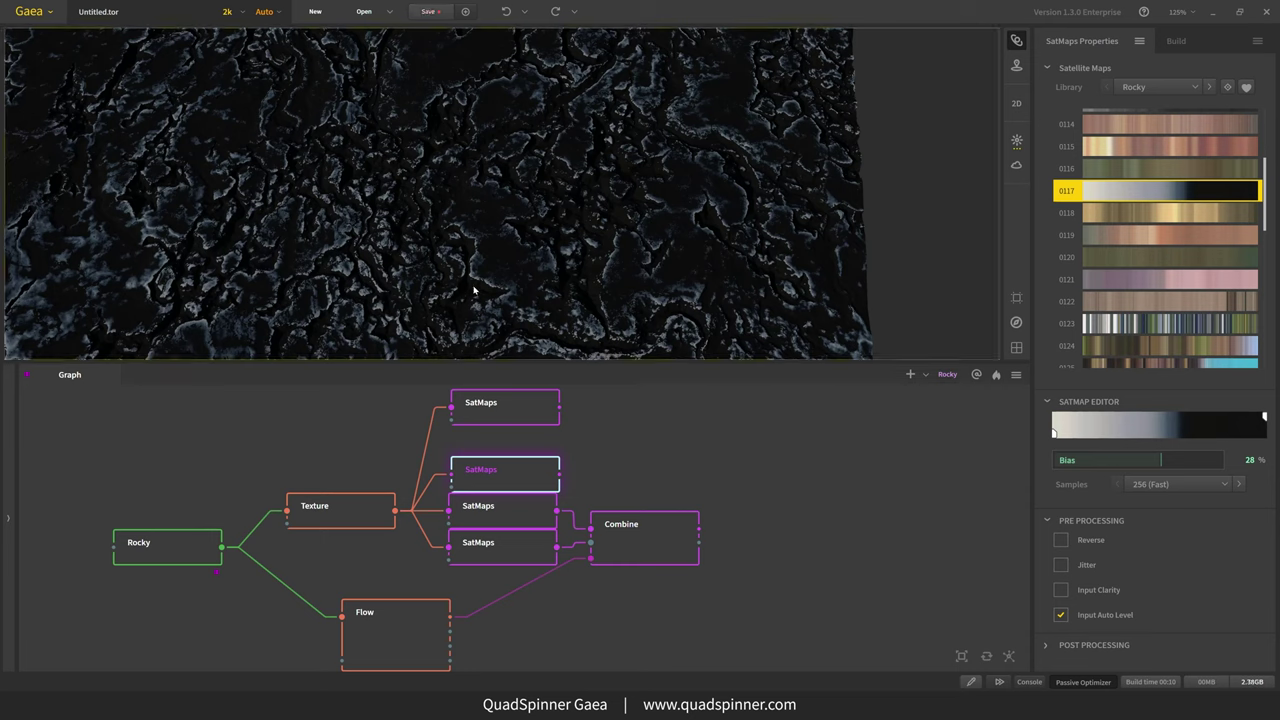
drag(1166, 457, 1164, 459)
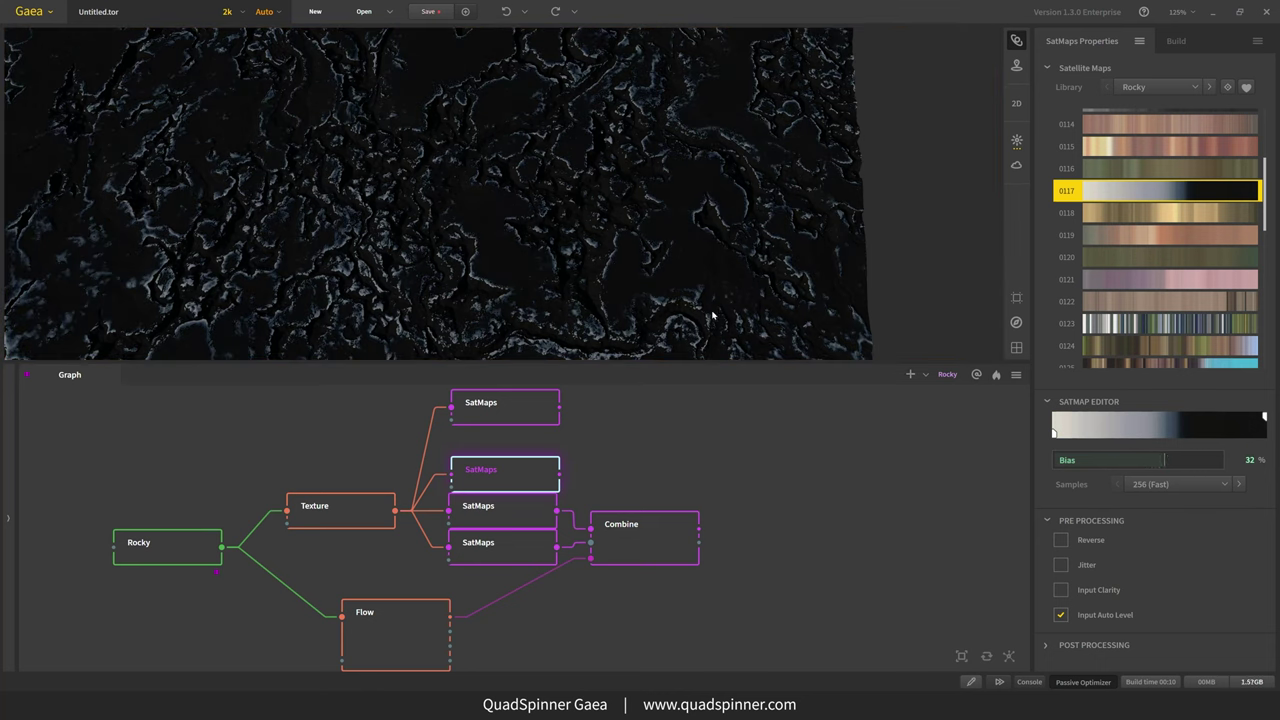
drag(699, 528, 560, 476)
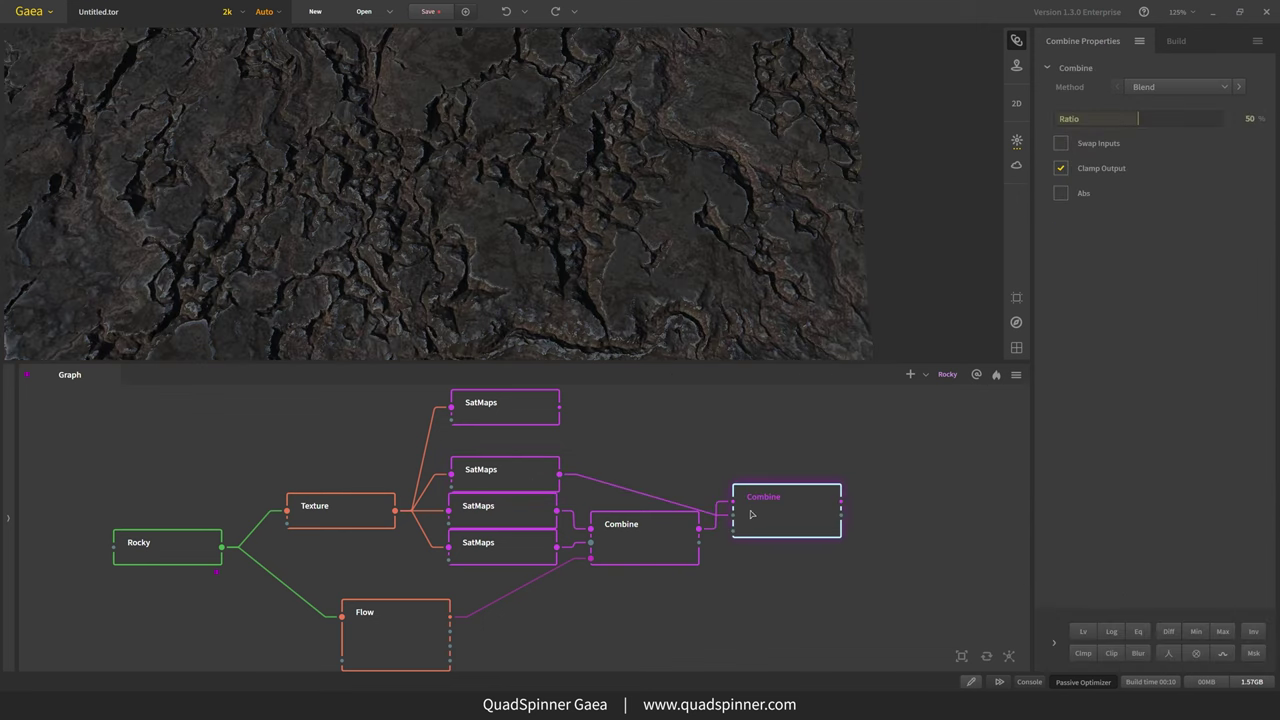
- Set the newest Combine node's blending method to Screen and its Ratio to 100%
click(1178, 87)
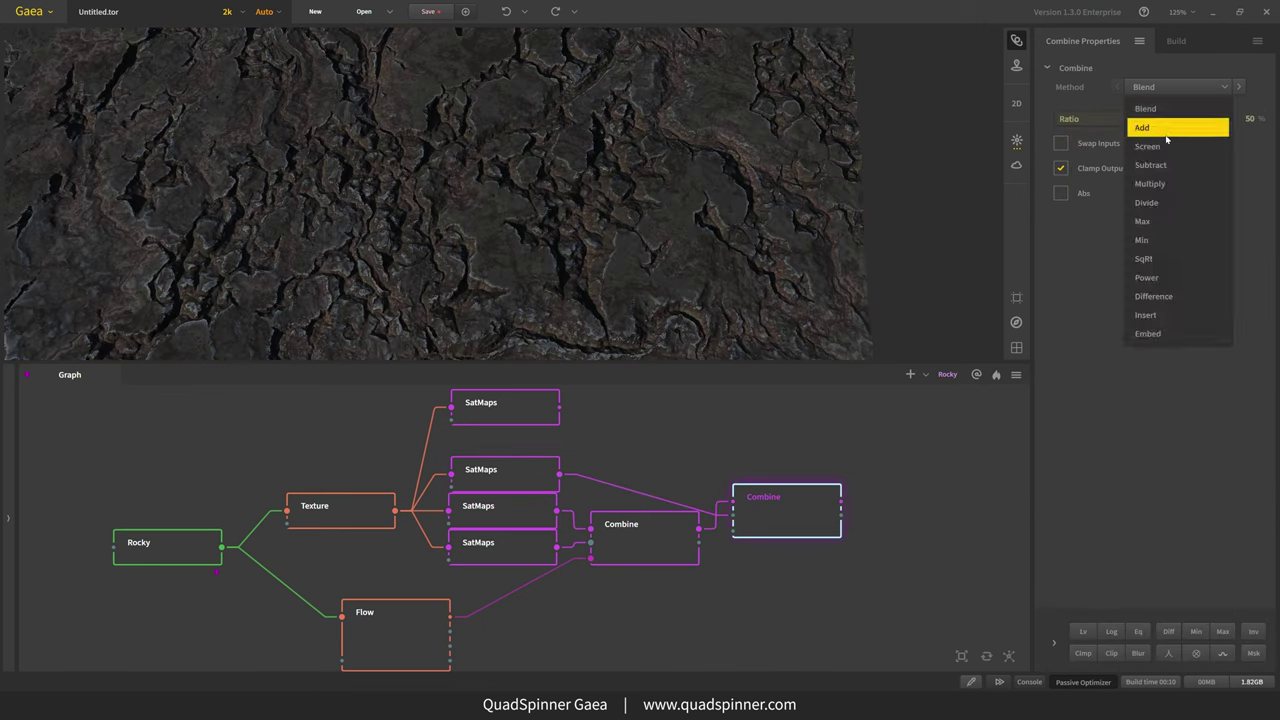
click(1162, 147)
click(1205, 120)
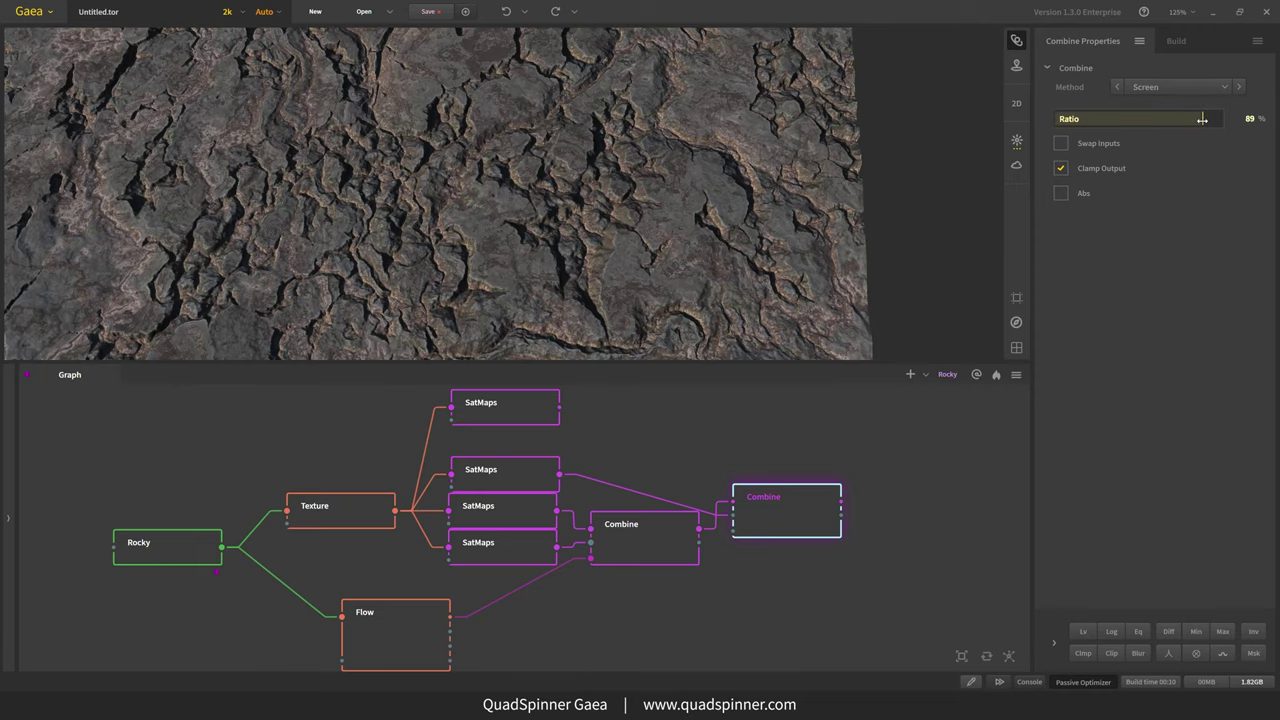
drag(1205, 120, 1240, 120)
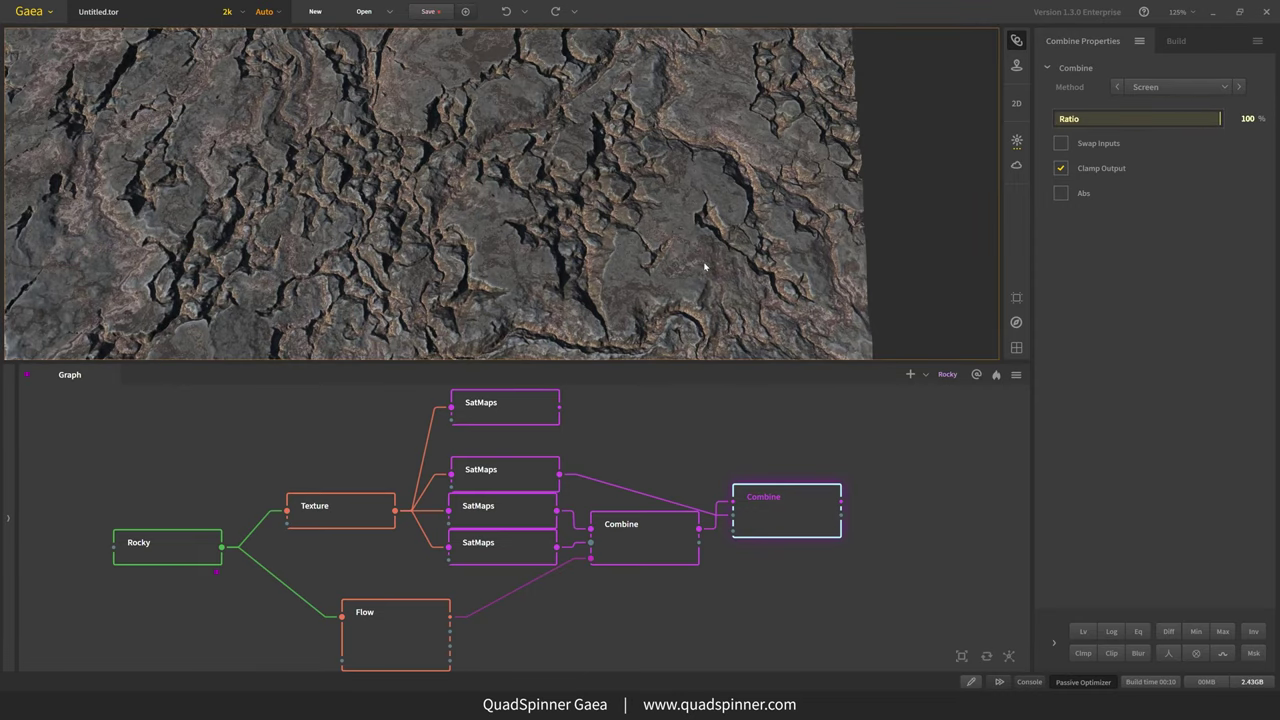
- Compare the terrain colours of the fourth SatMaps node, the first Combine node and the final Combine node
drag(496, 287, 462, 288)
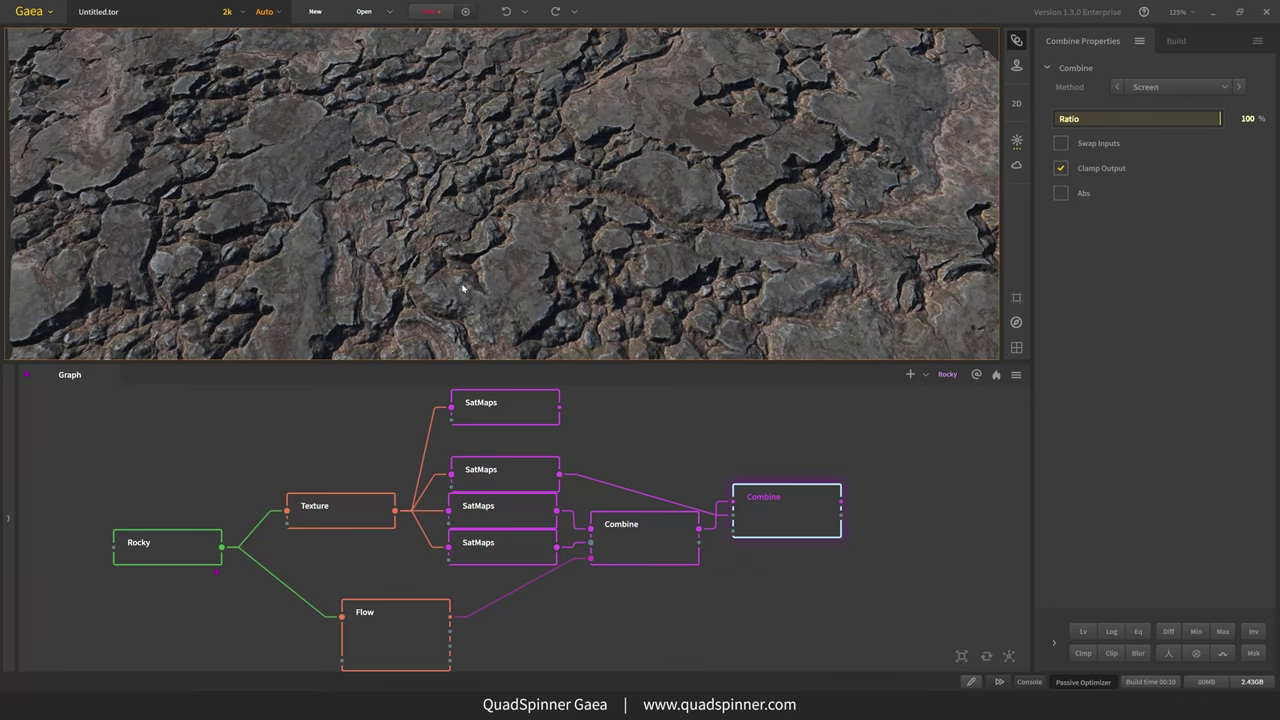
click(513, 488)
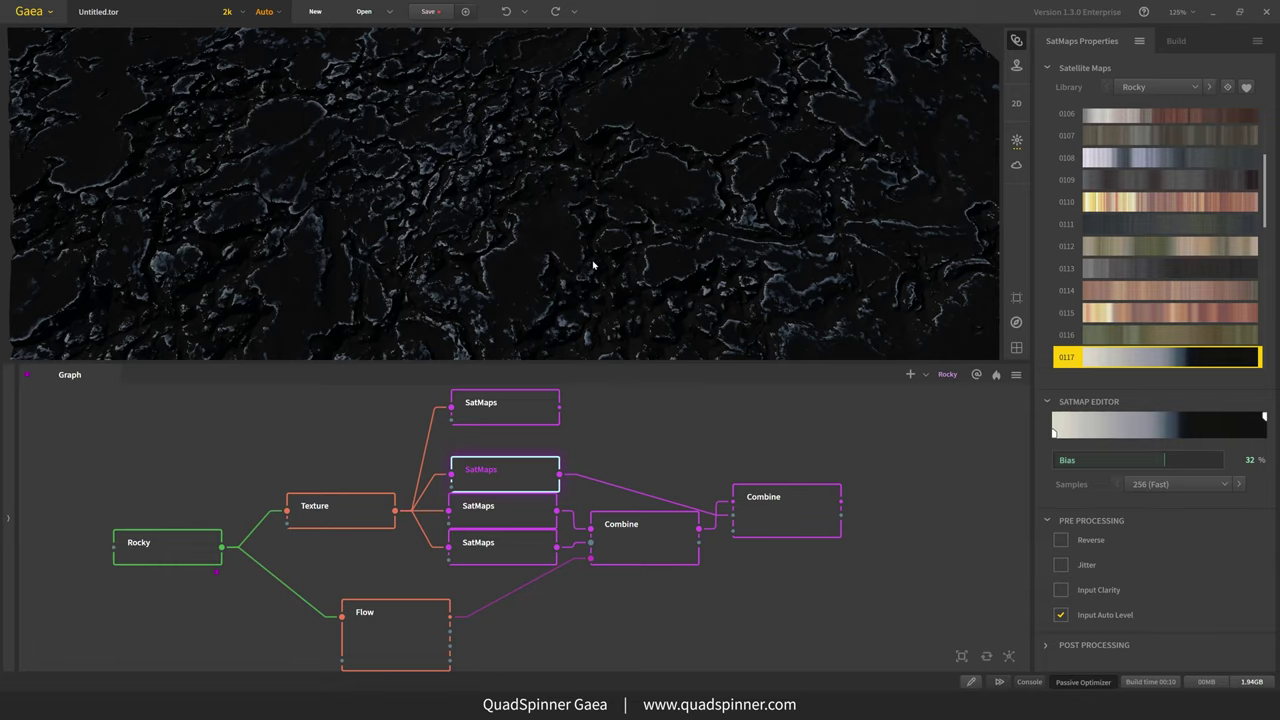
drag(570, 260, 635, 290)
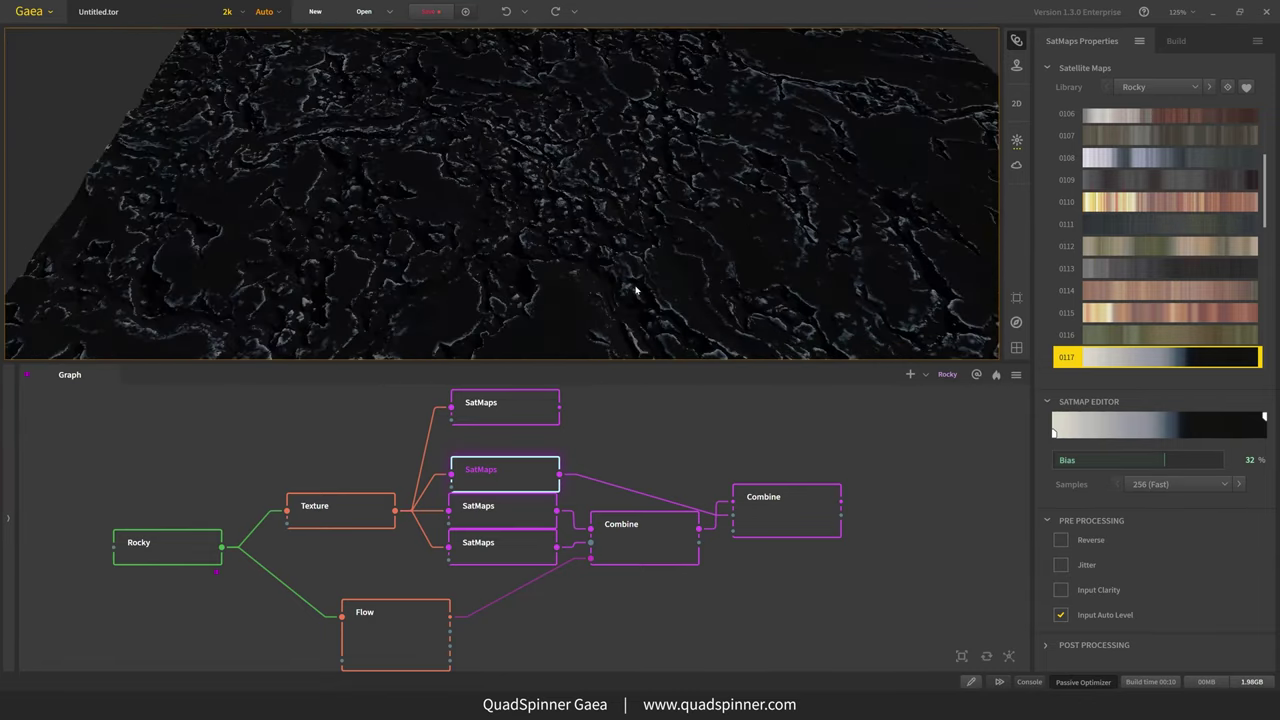
click(655, 535)
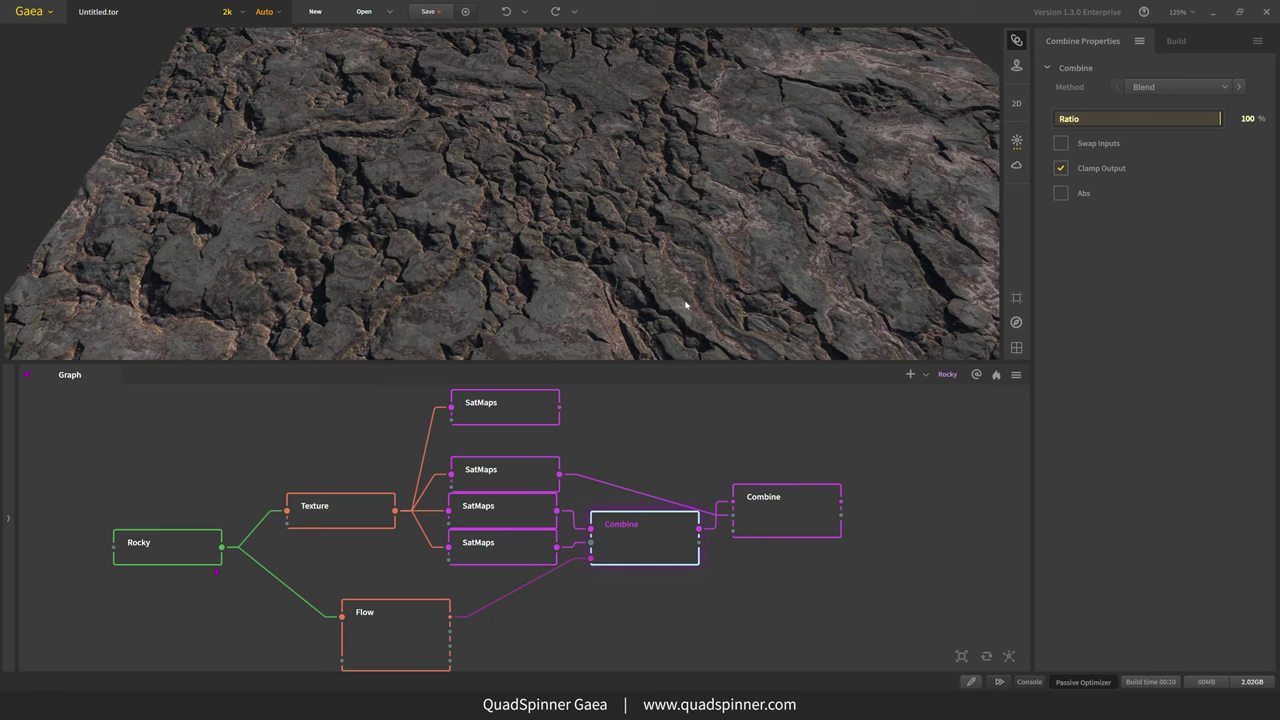
click(782, 501)
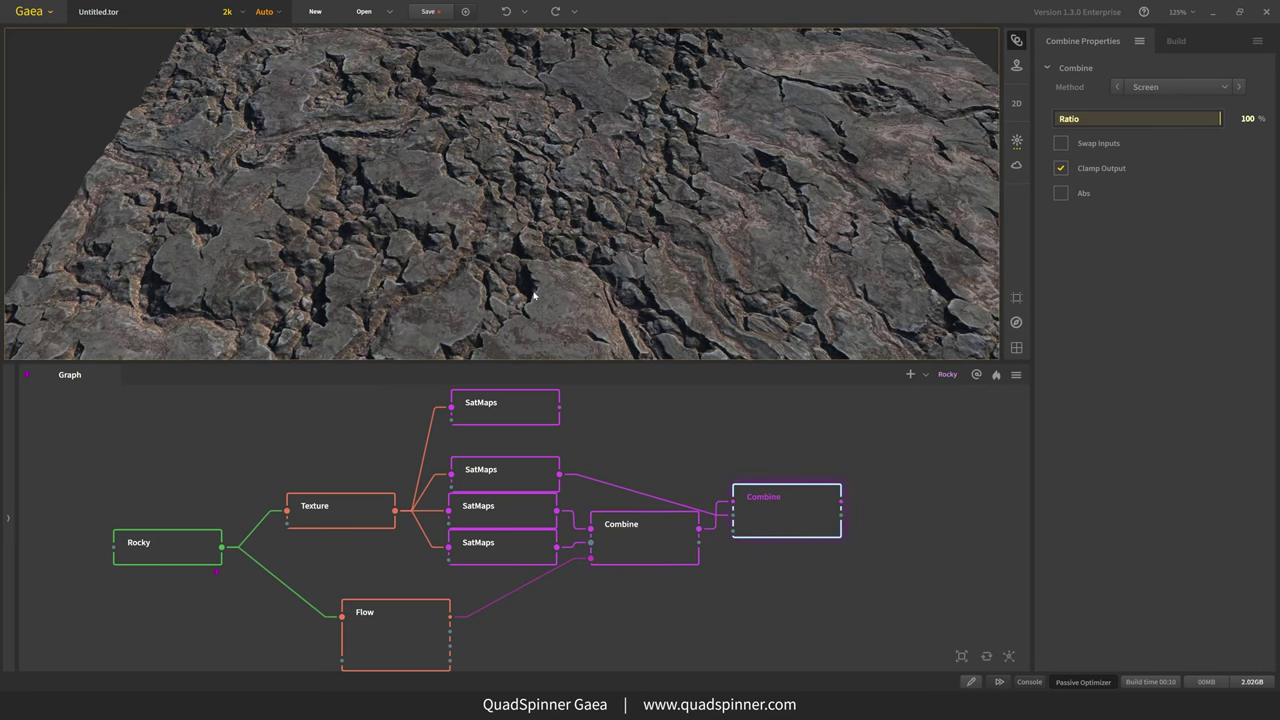
drag(534, 296, 569, 271)
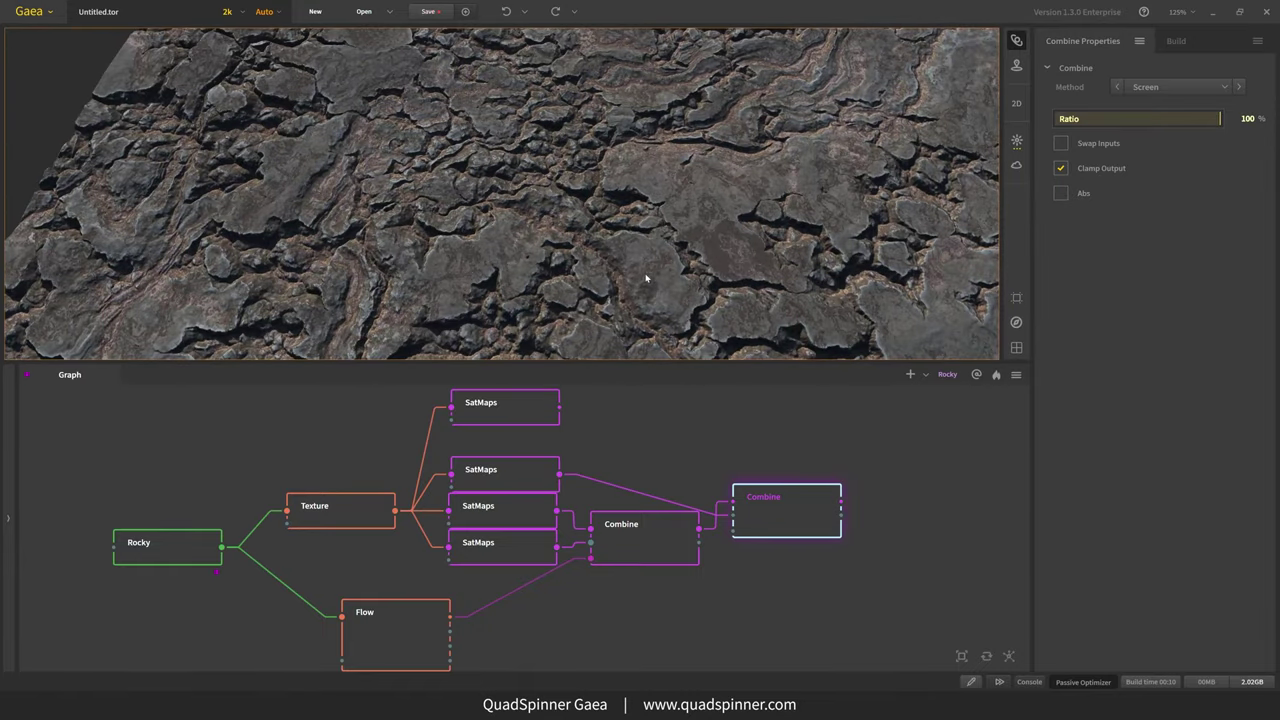
- Enable Apply HSL in the fourth SatMaps node's post processing, reduce S to 0.00 and review the final Combine
click(526, 478)
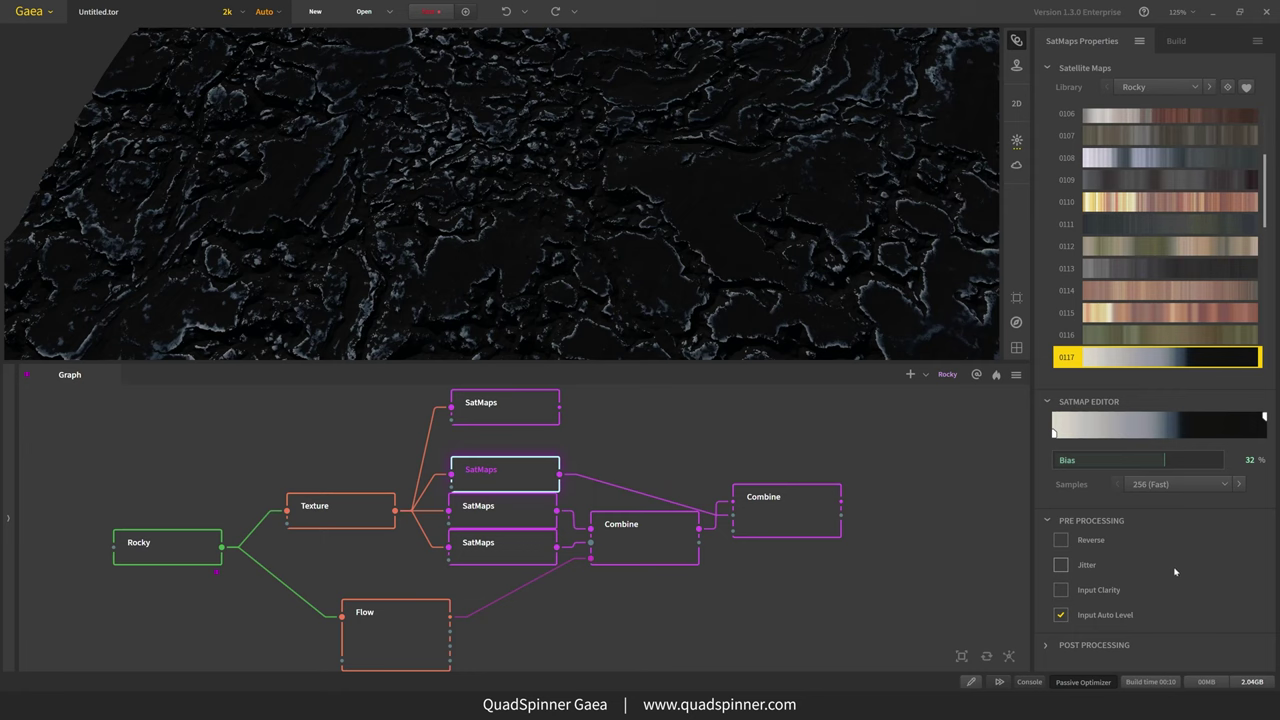
click(1085, 646)
scroll(1148, 625, down, 2)
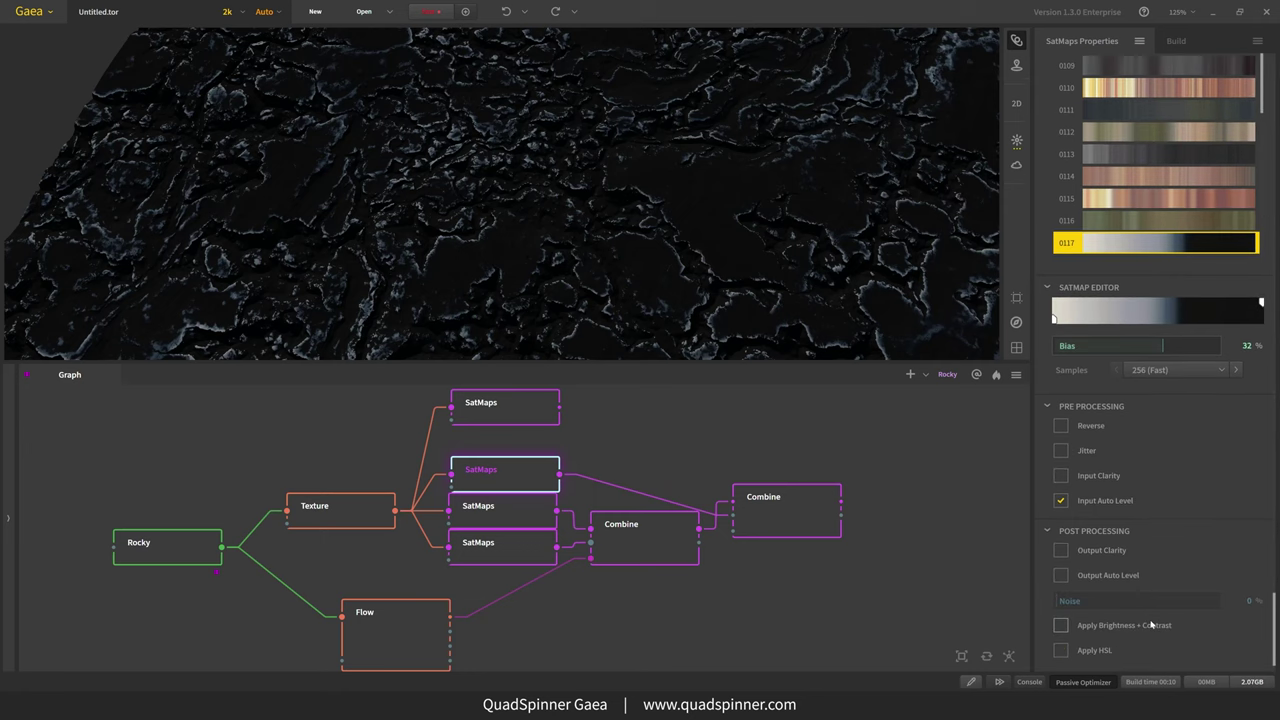
click(1062, 650)
scroll(1142, 645, down, 1)
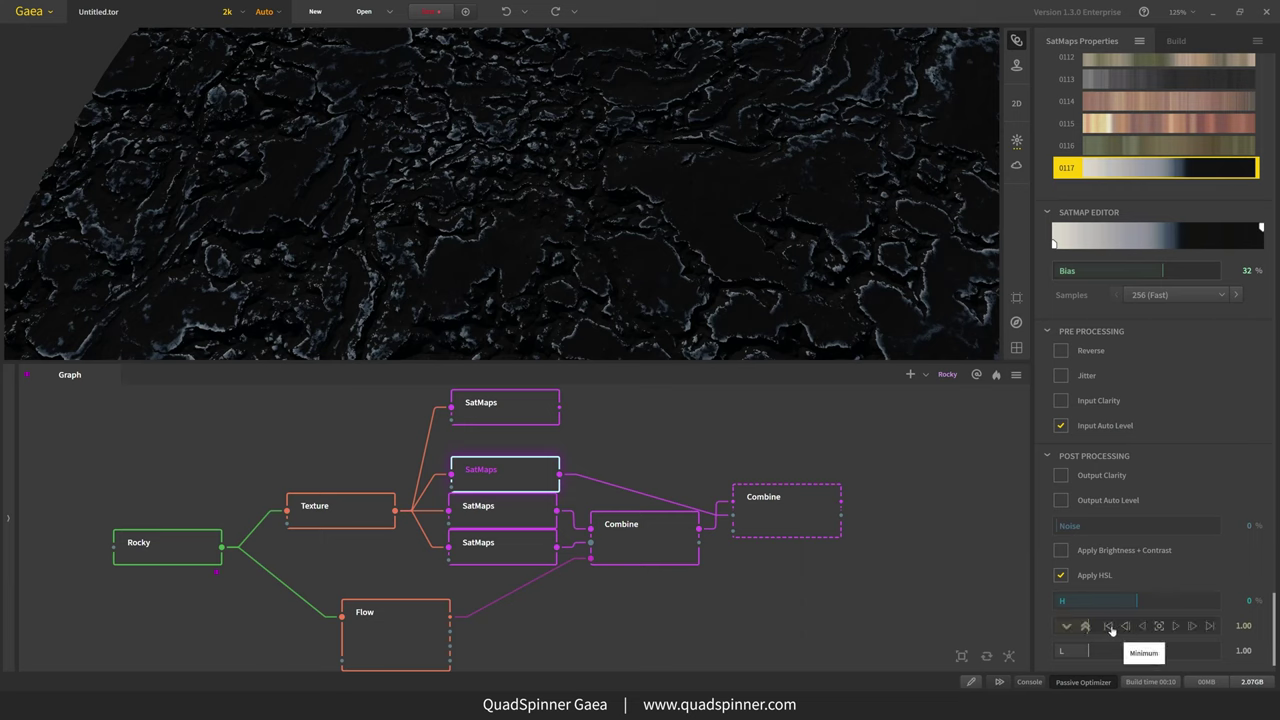
click(1113, 628)
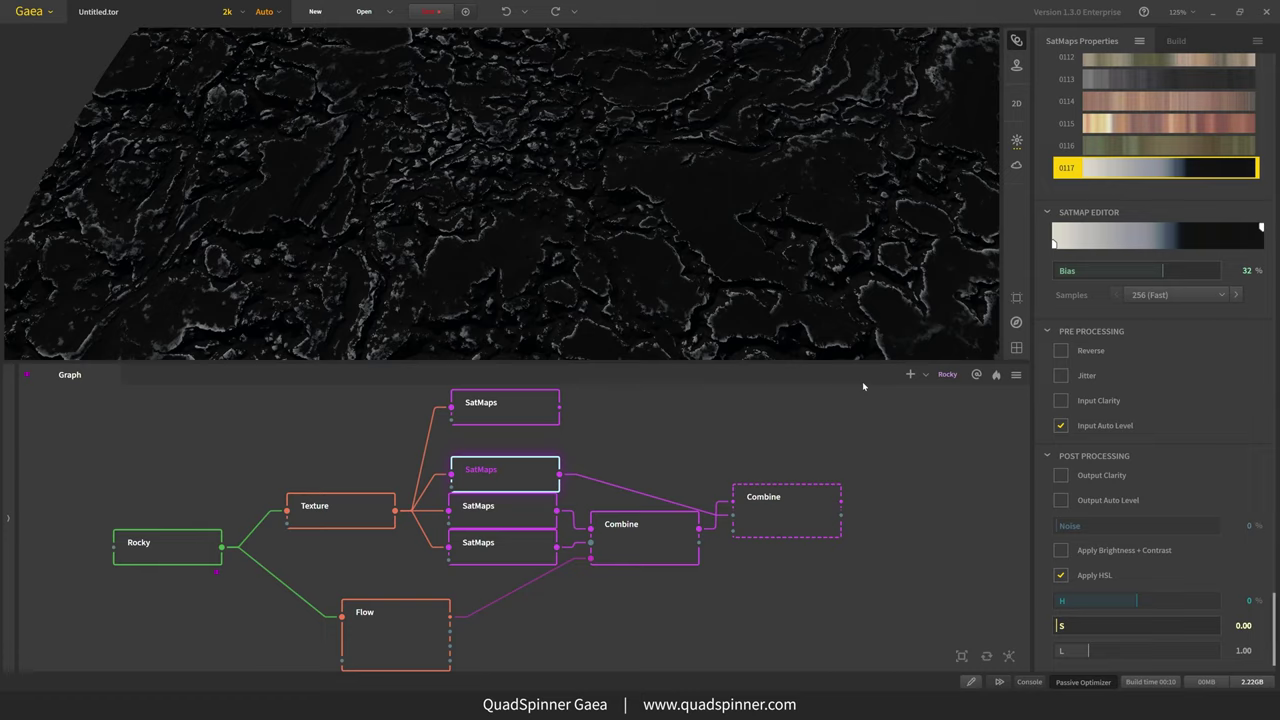
click(830, 528)
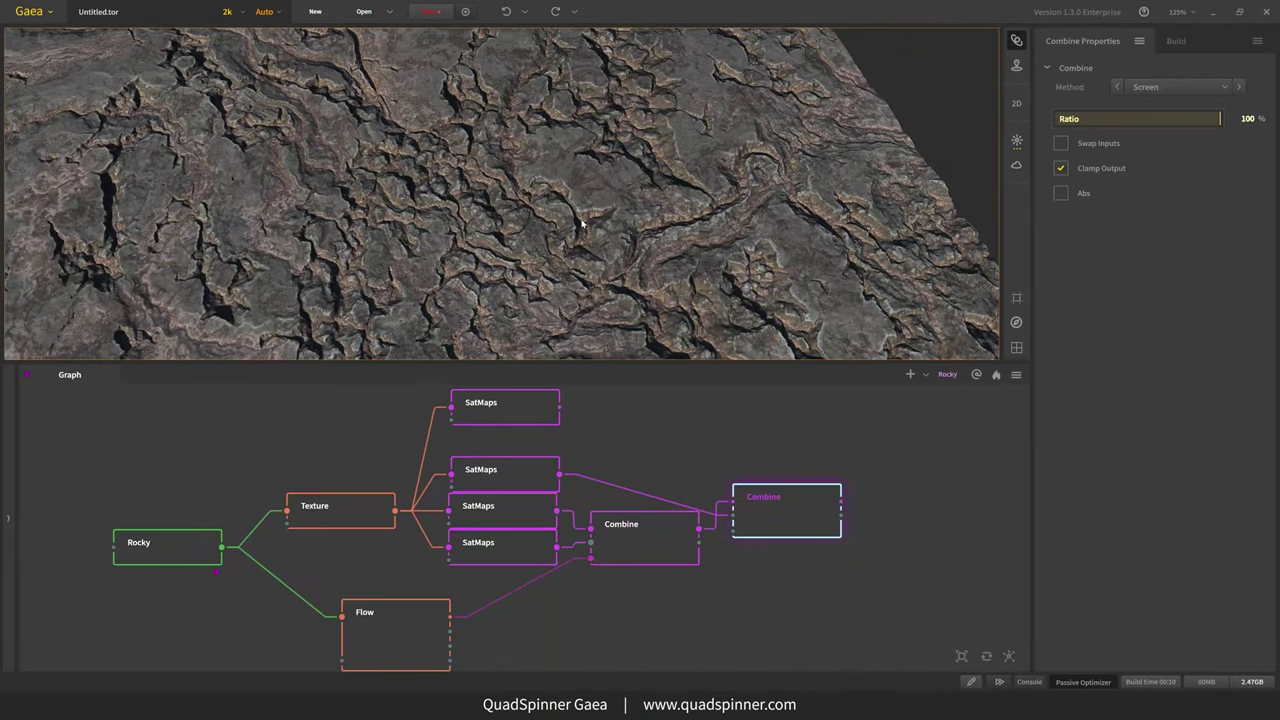
- Shift the topmost SatMaps node slightly down and compare its colouring with the SatMaps node feeding the first Combine's first input
click(513, 404)
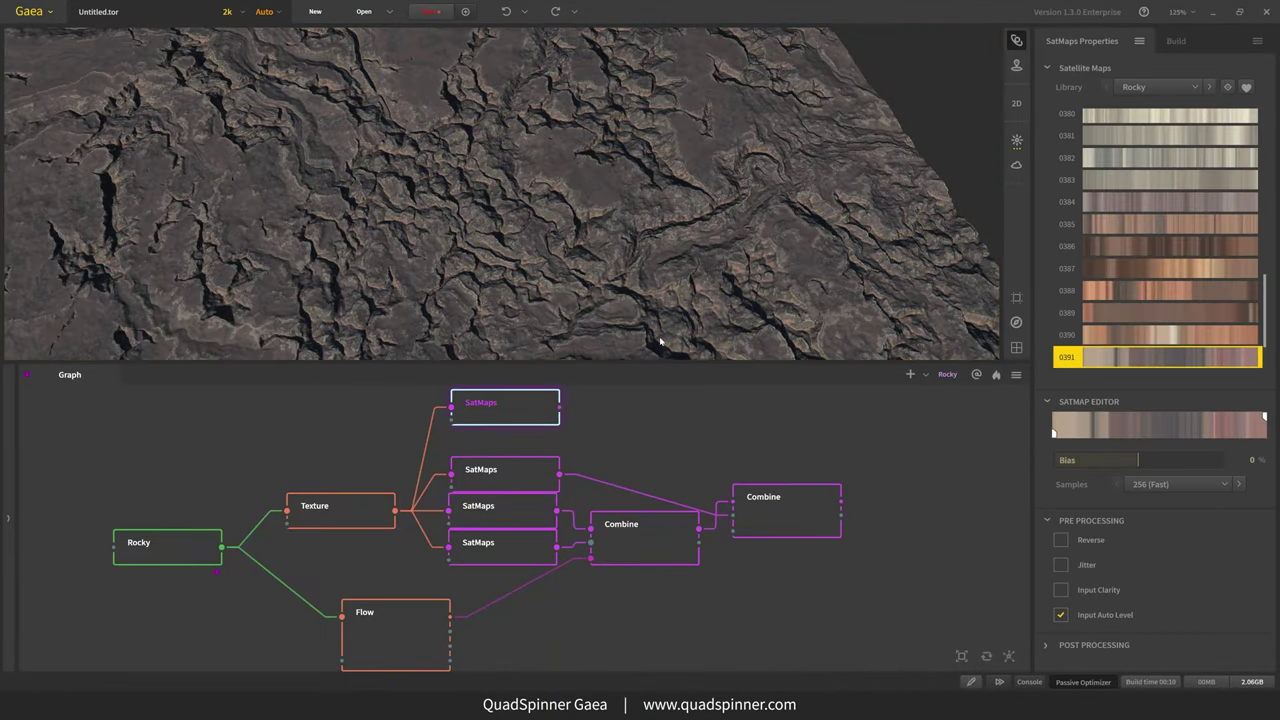
drag(517, 417, 514, 427)
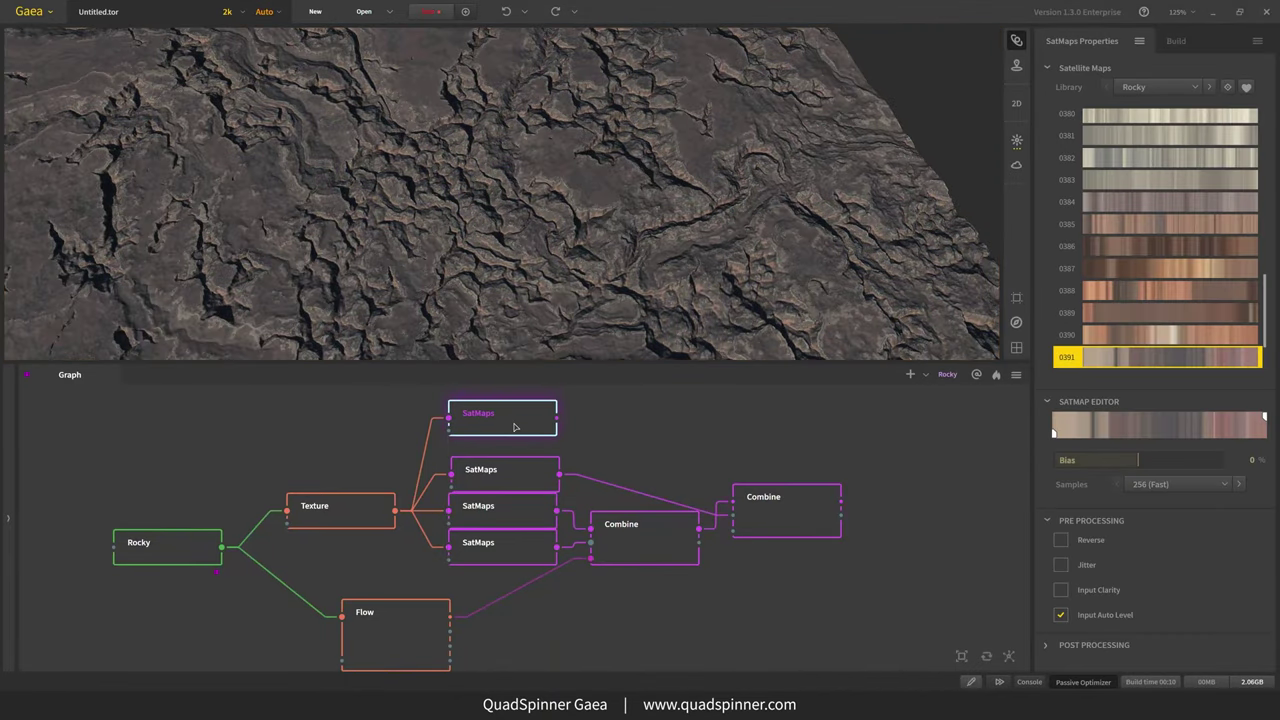
scroll(632, 256, up, 5)
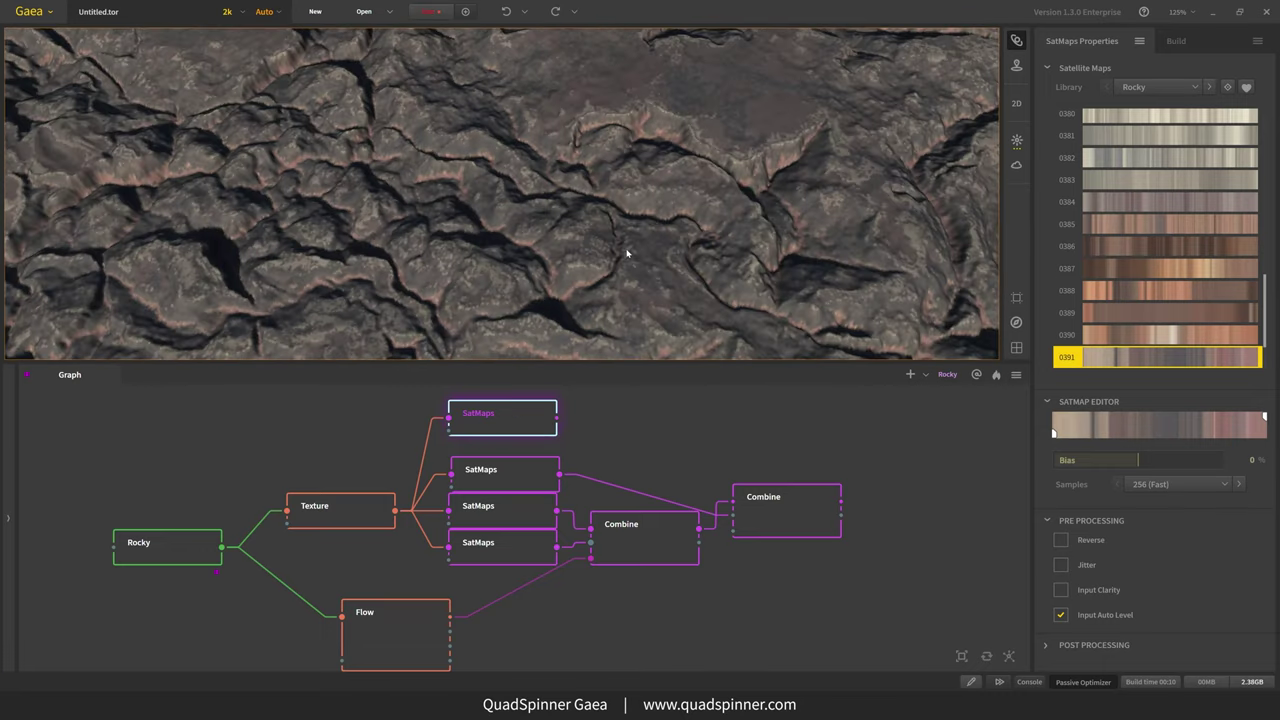
scroll(560, 282, down, 5)
scroll(572, 231, up, 6)
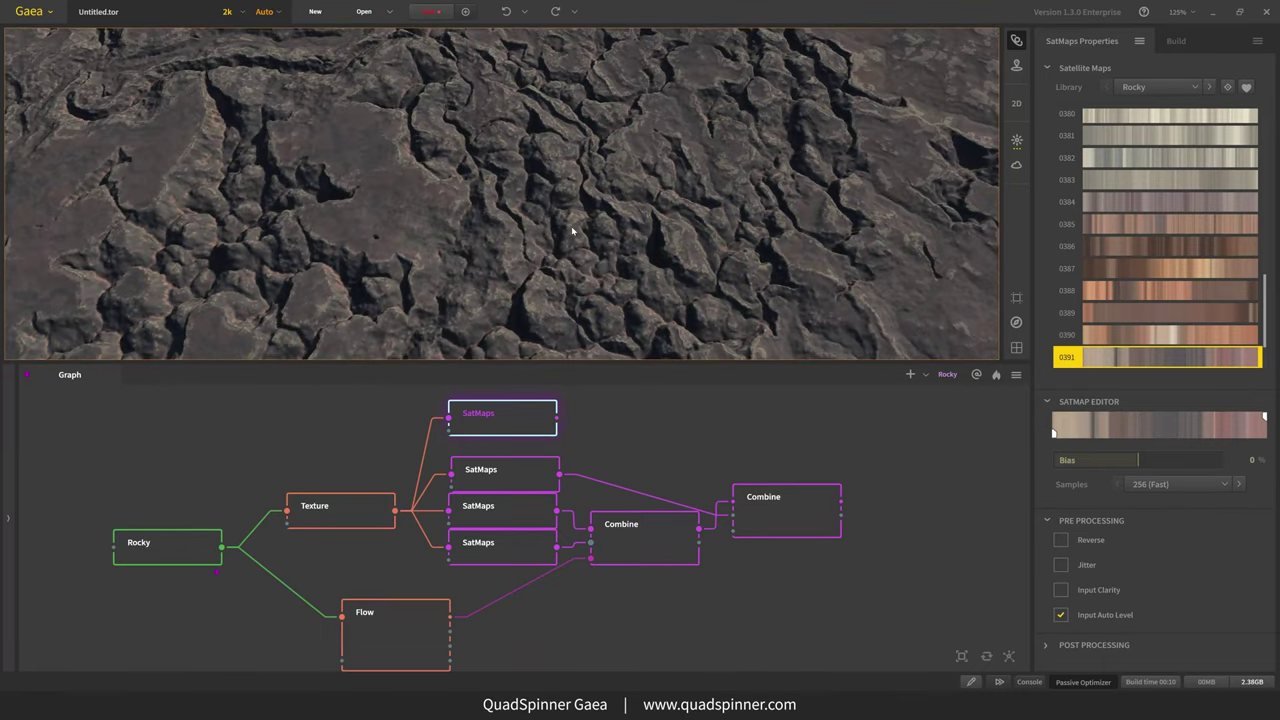
click(510, 506)
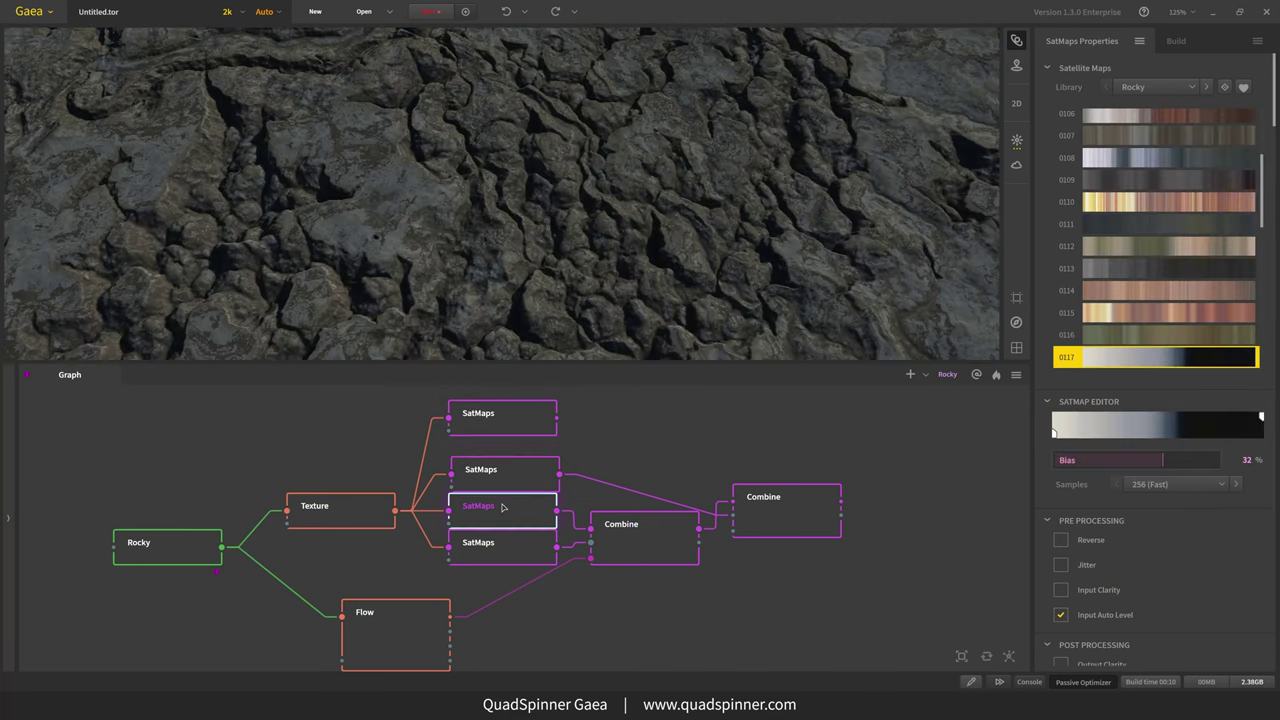
click(538, 428)
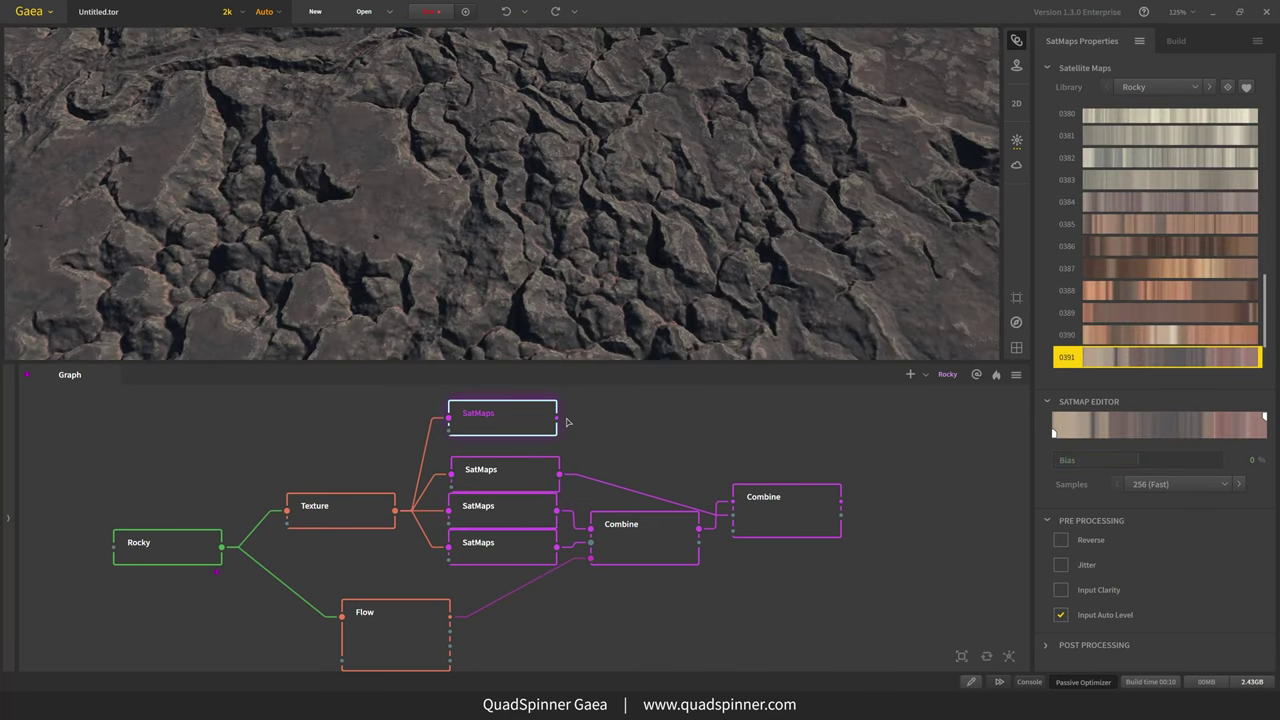
- Connect the topmost SatMaps node to the first Combine's first input in place of the existing one, and view the final Combine
drag(576, 463, 592, 527)
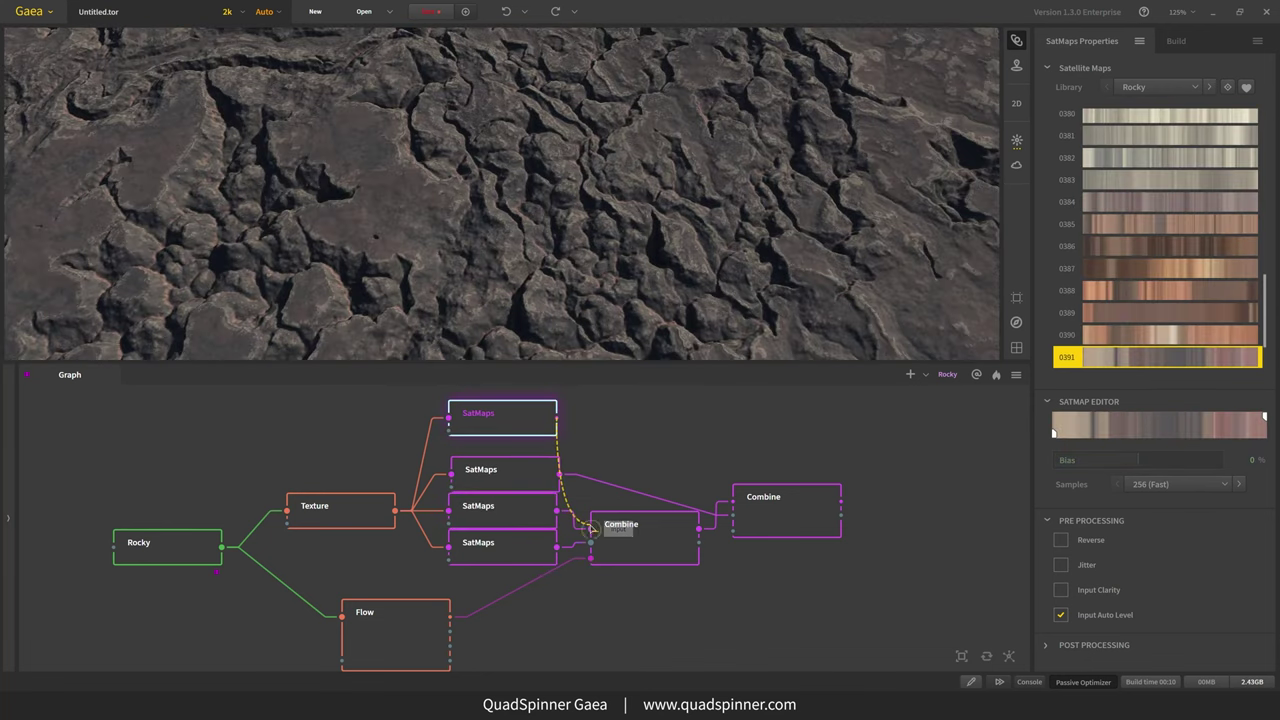
click(806, 517)
drag(611, 322, 616, 336)
scroll(616, 336, down, 5)
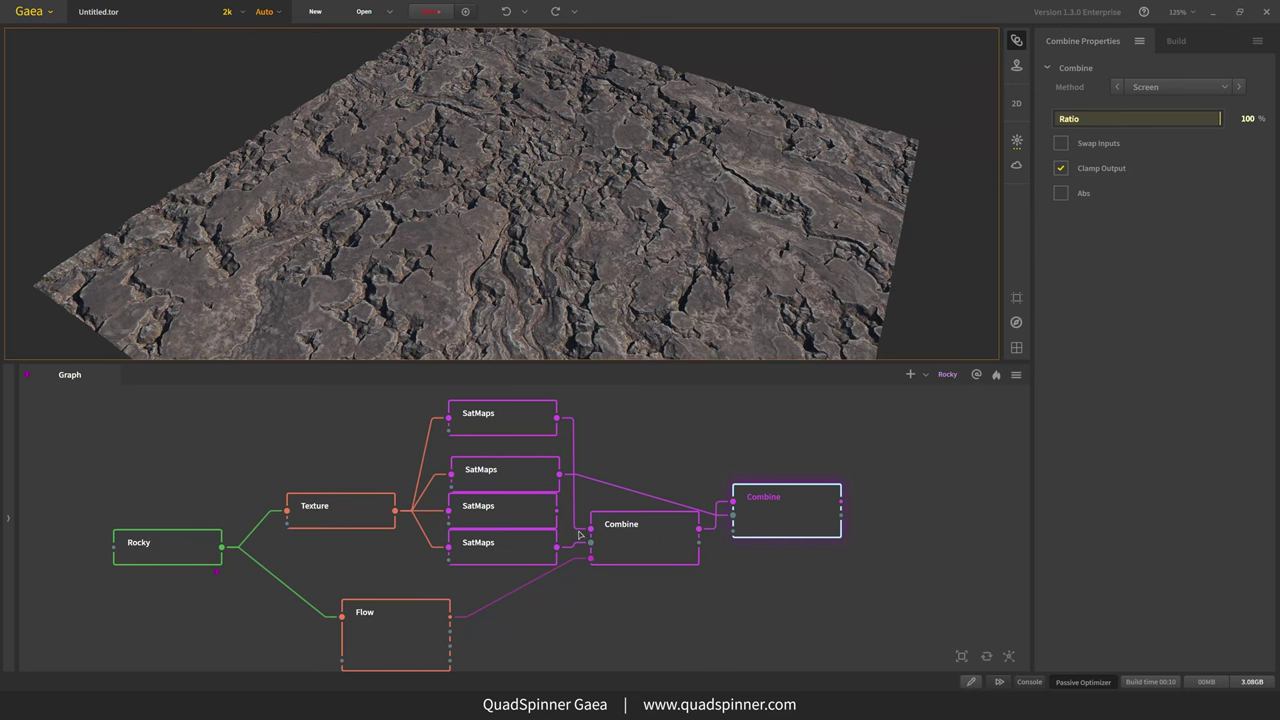
- Examine the desaturated SatMaps node's edge highlights, then the final Combine's blended colours, up close and from several angles
click(533, 483)
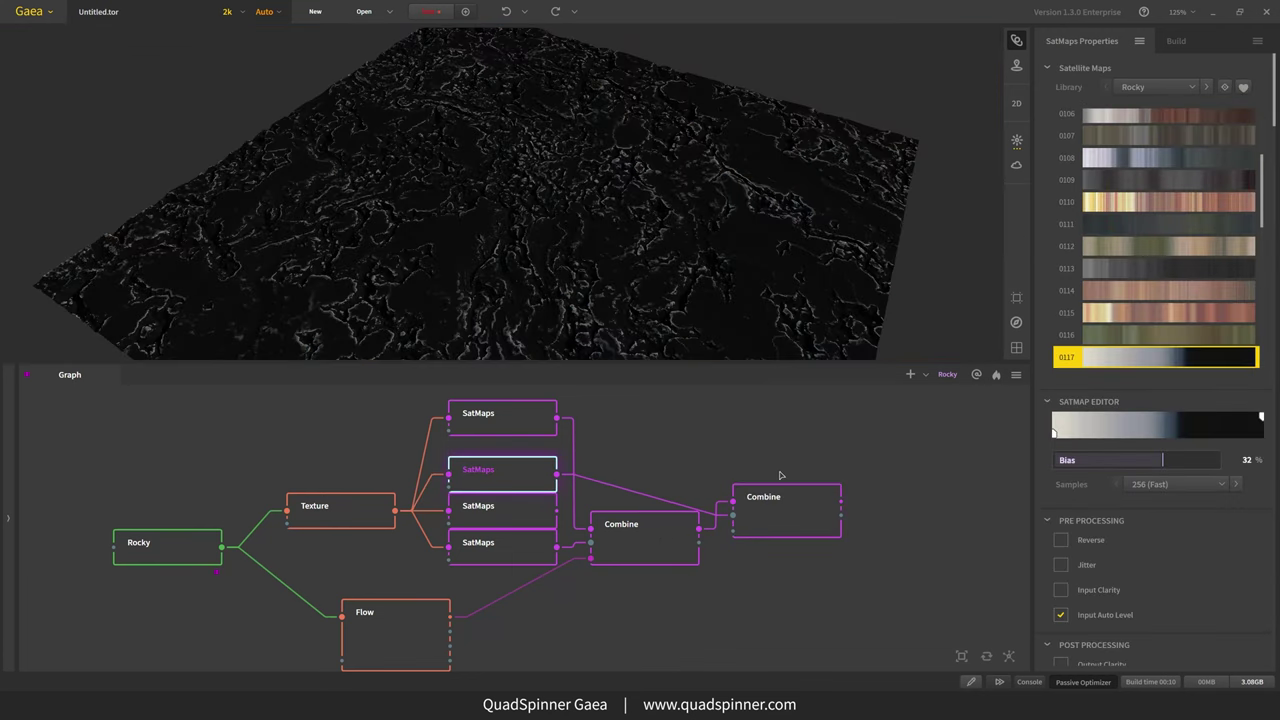
scroll(780, 294, up, 3)
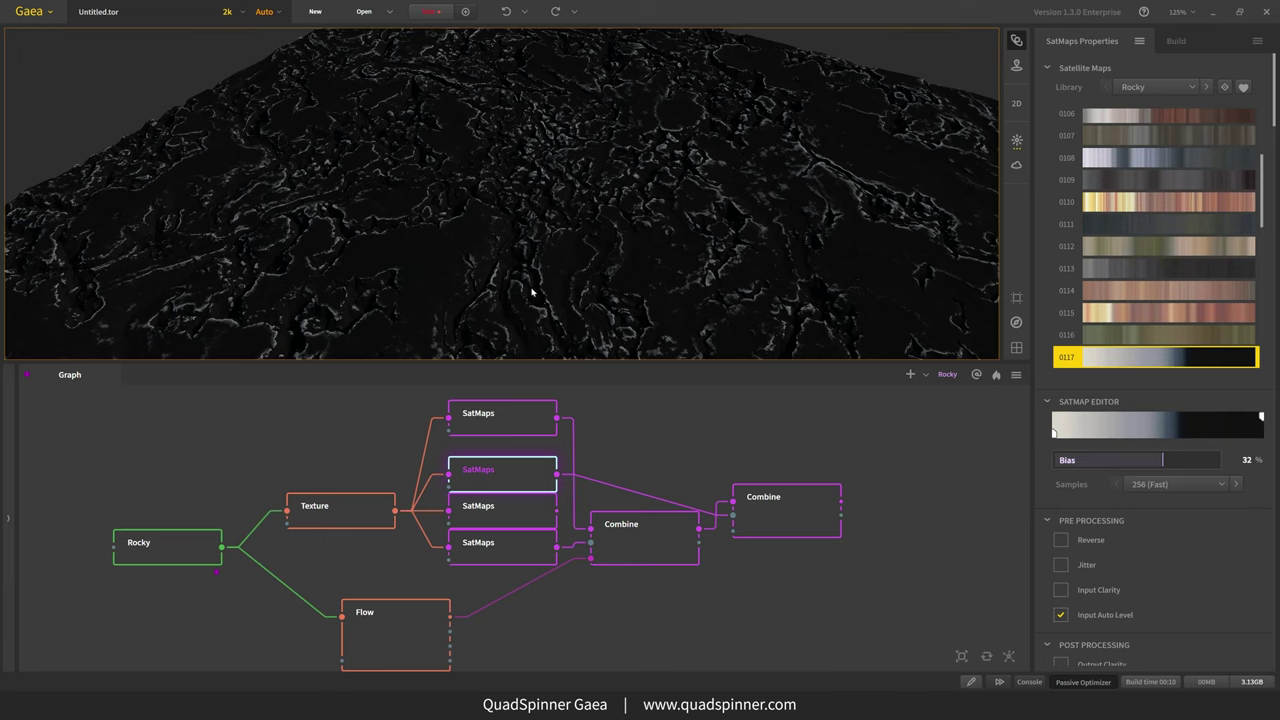
drag(531, 286, 720, 265)
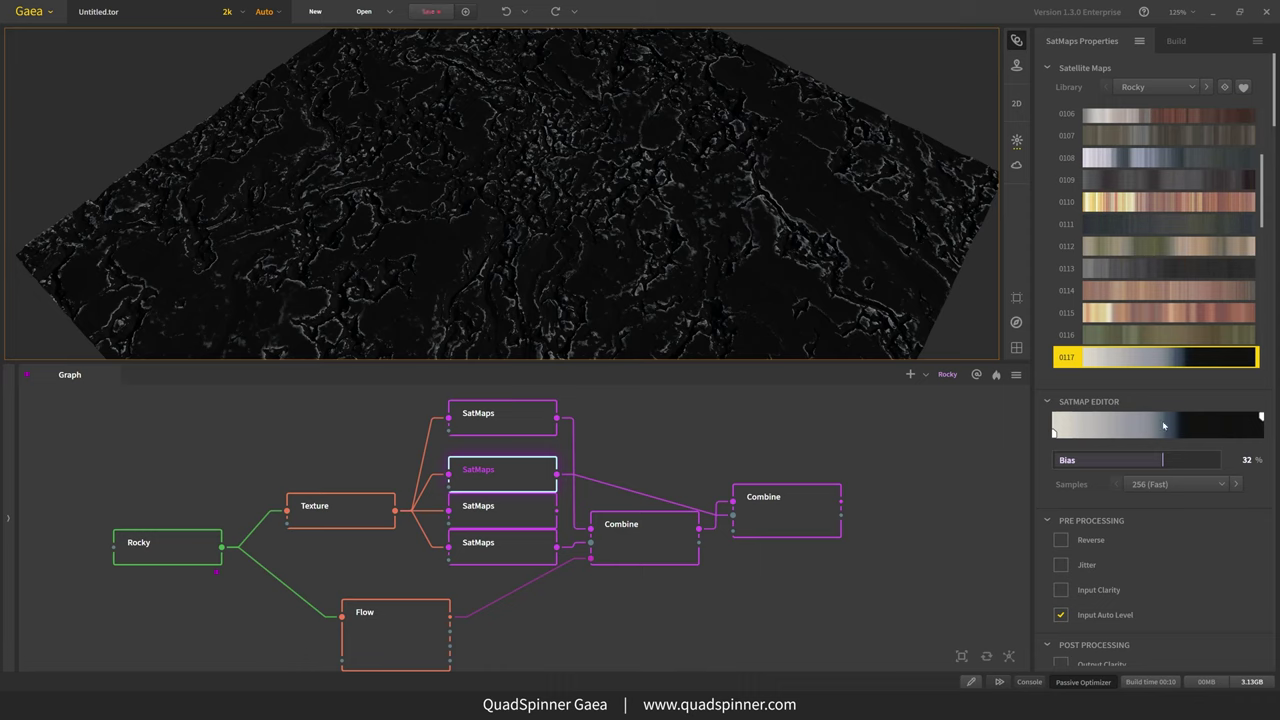
scroll(407, 259, up, 3)
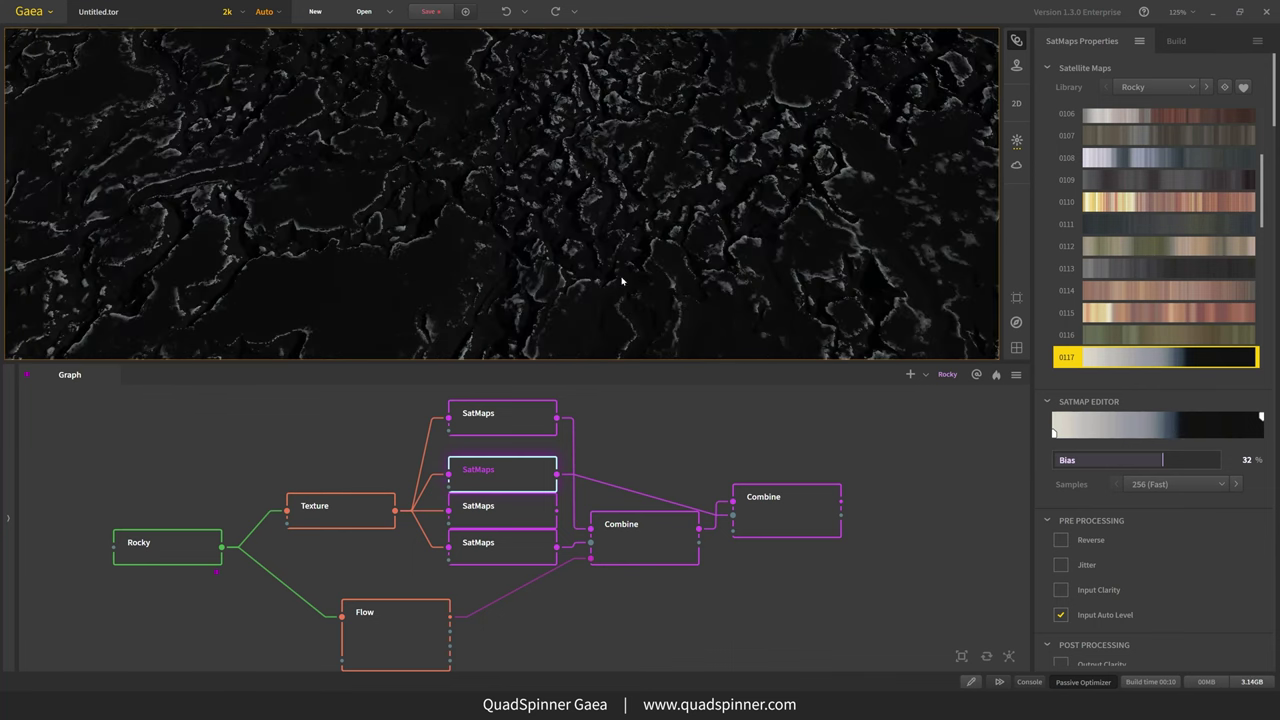
click(774, 505)
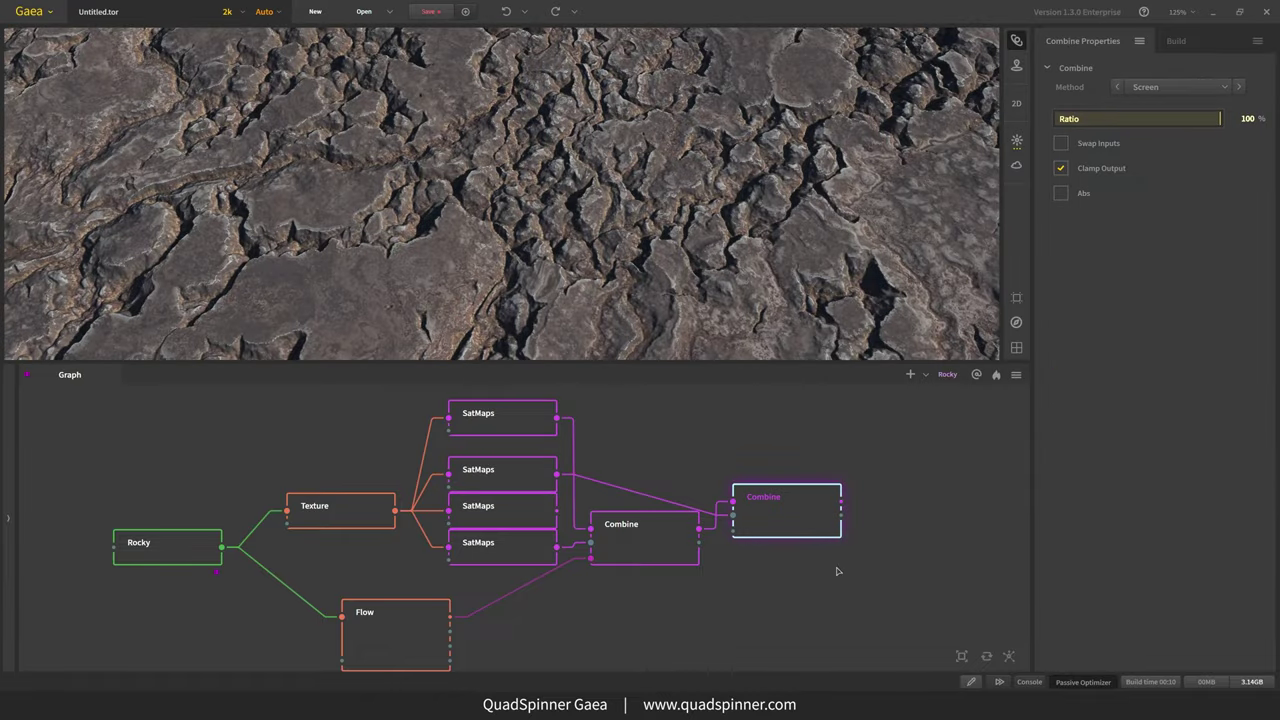
scroll(743, 263, down, 3)
drag(743, 263, 526, 313)
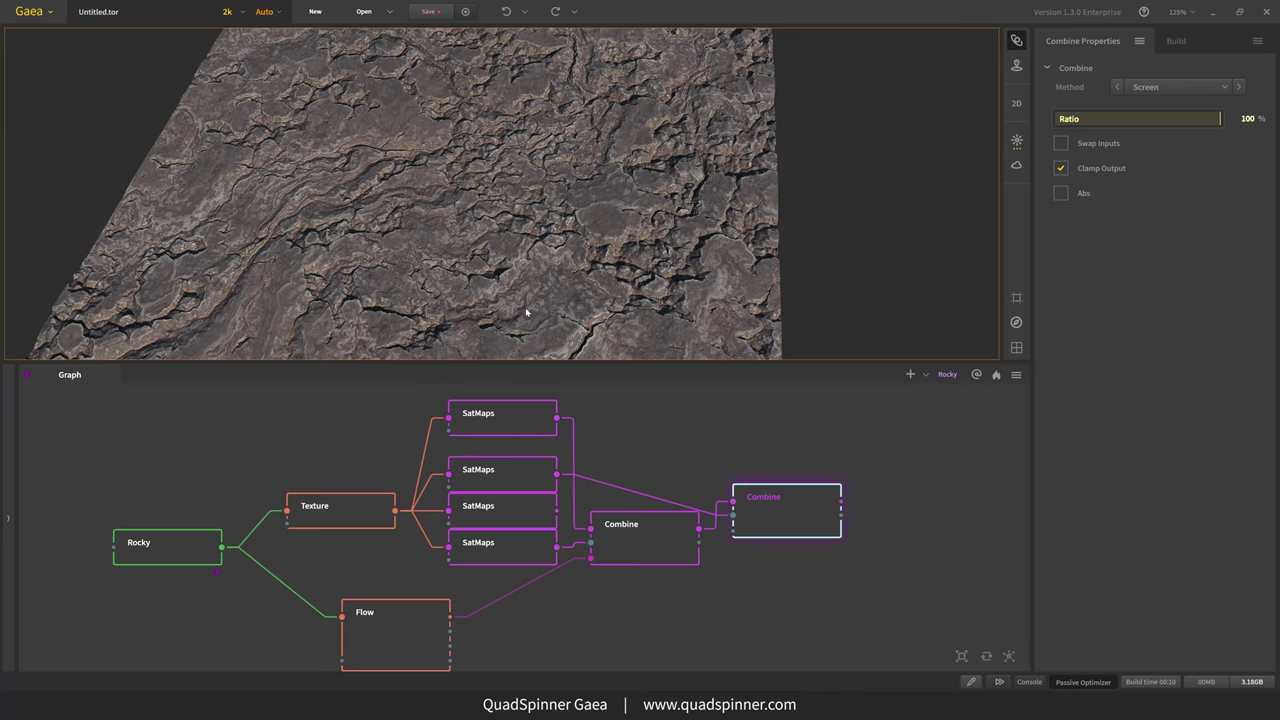
drag(526, 313, 345, 240)
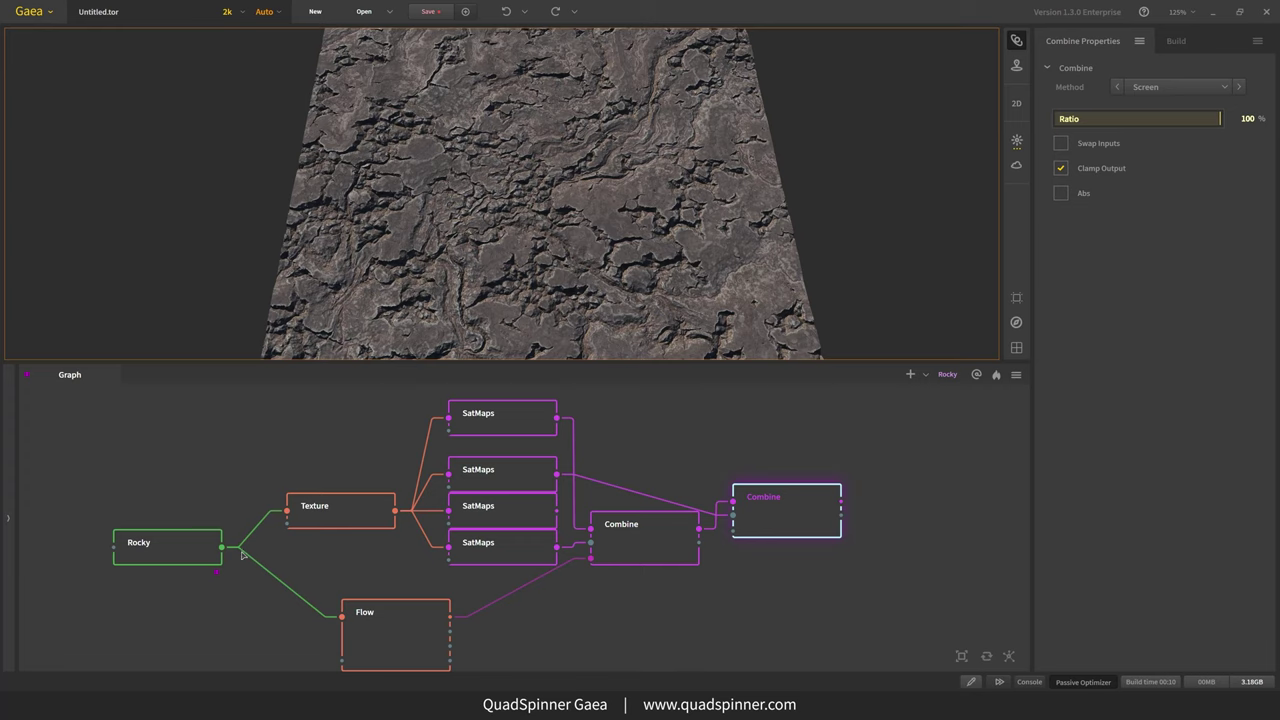
- Add a Slope node fed by the Rocky node and place it directly below the first Combine node
drag(222, 547, 672, 614)
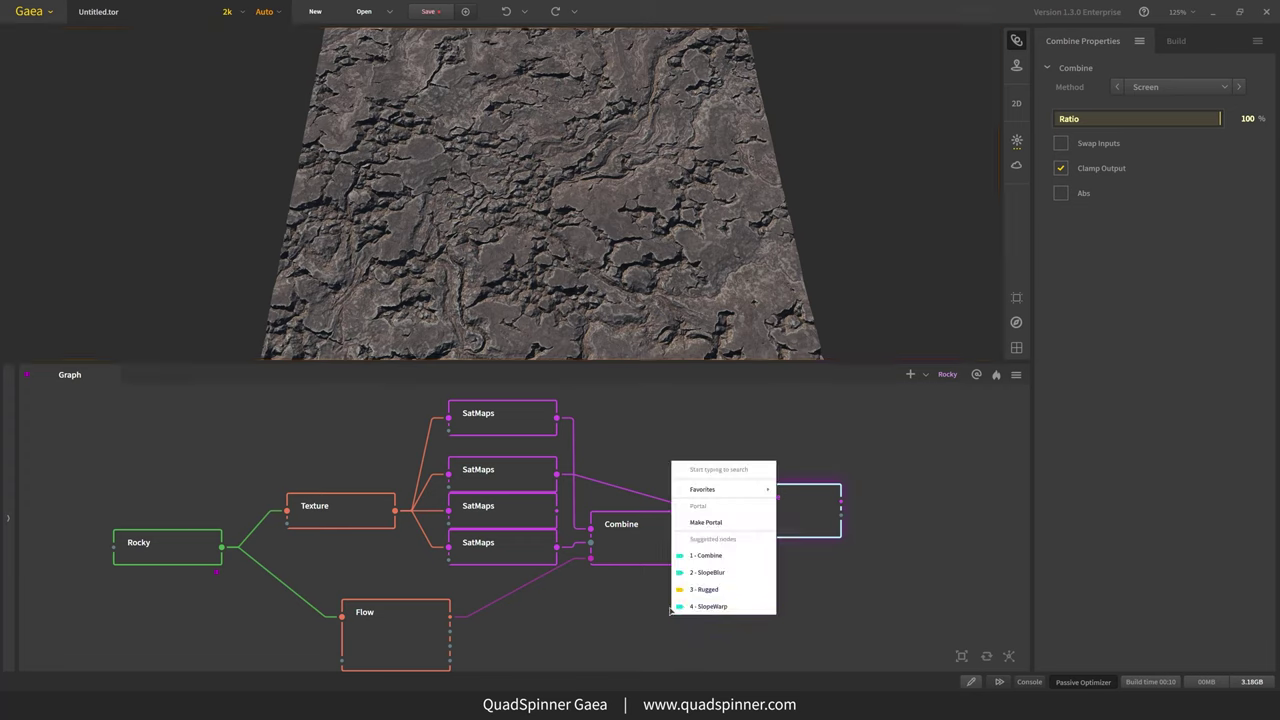
text(slo)
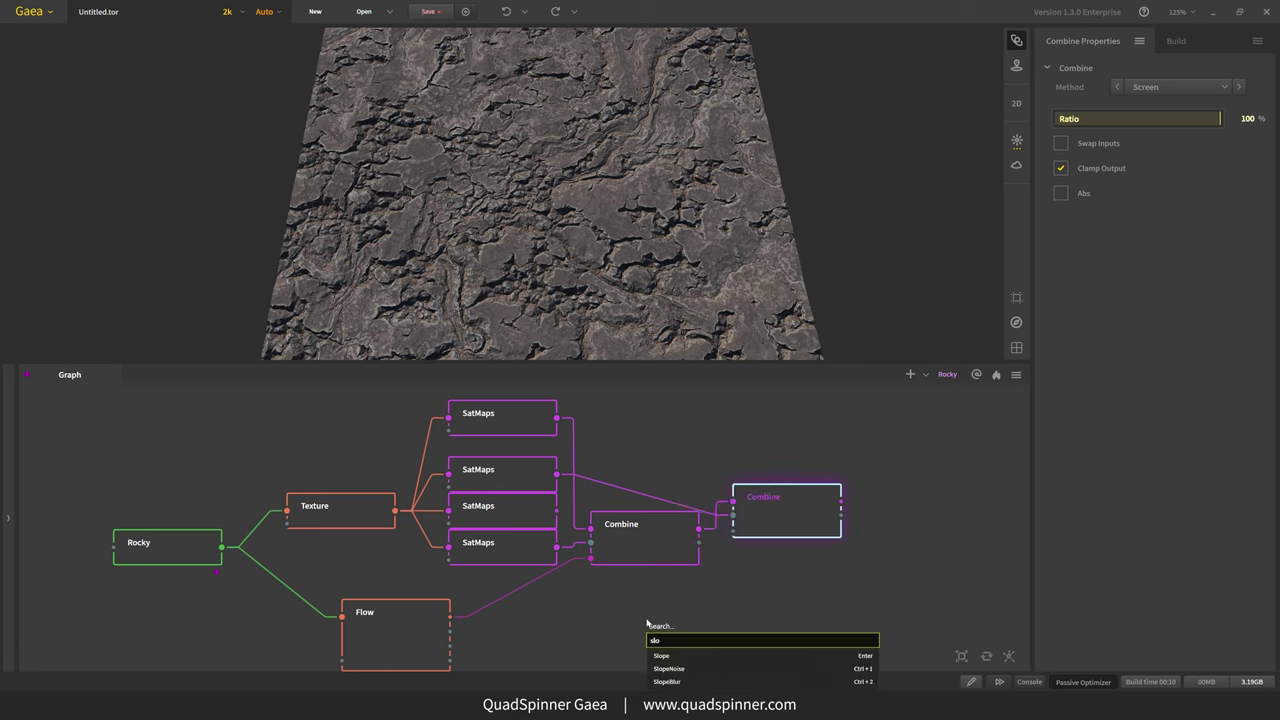
text(pe)
key(Return)
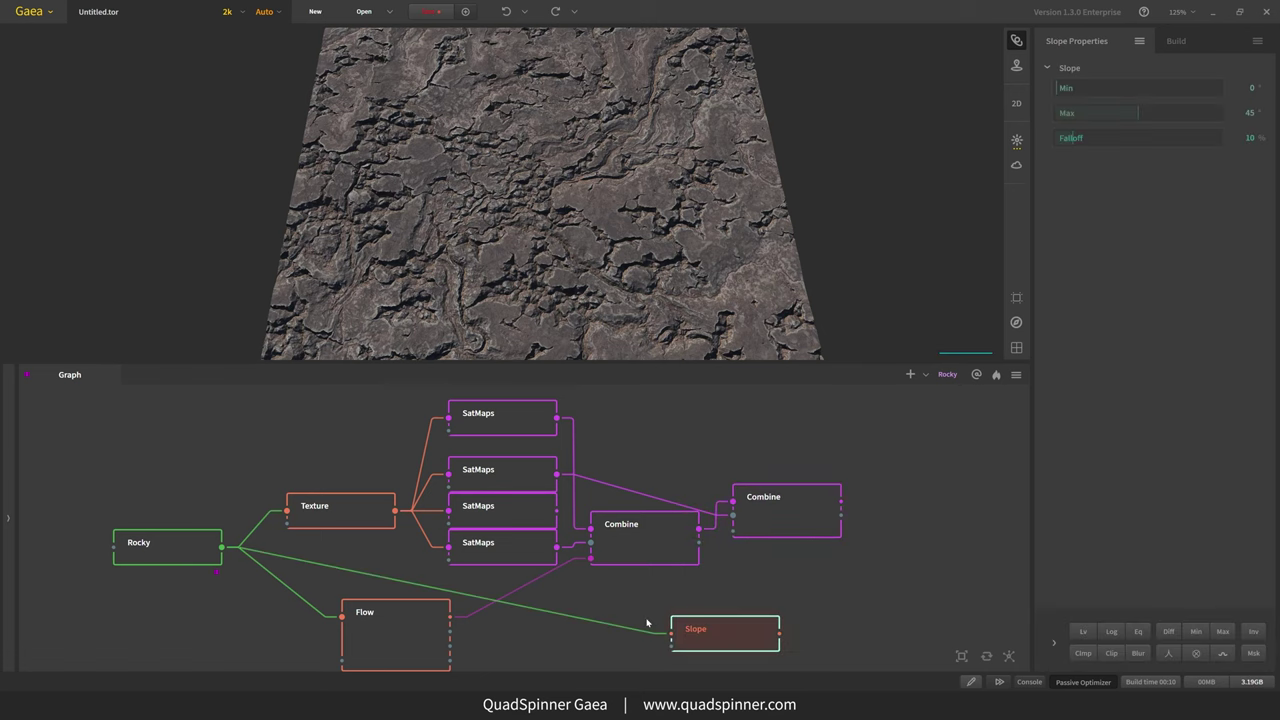
drag(705, 620, 672, 620)
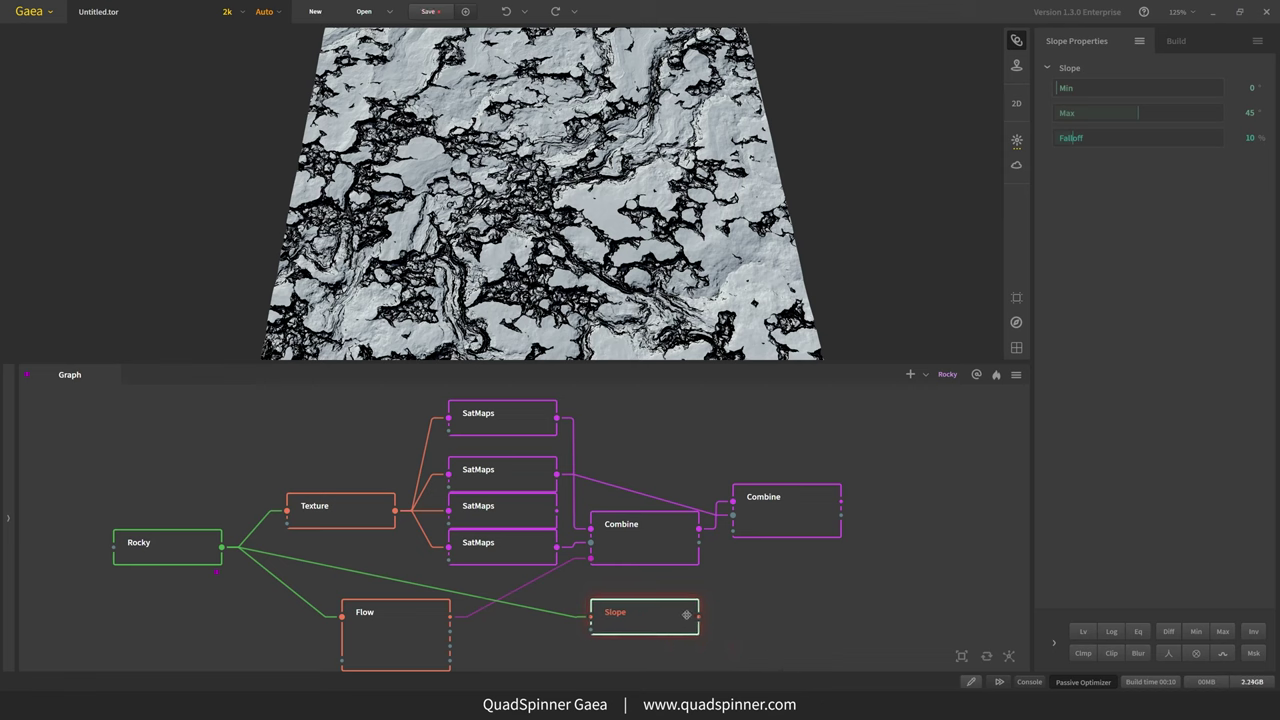
- Set the Slope node's Max to 0° and Falloff to 100%, and inspect the mask up close
click(1060, 120)
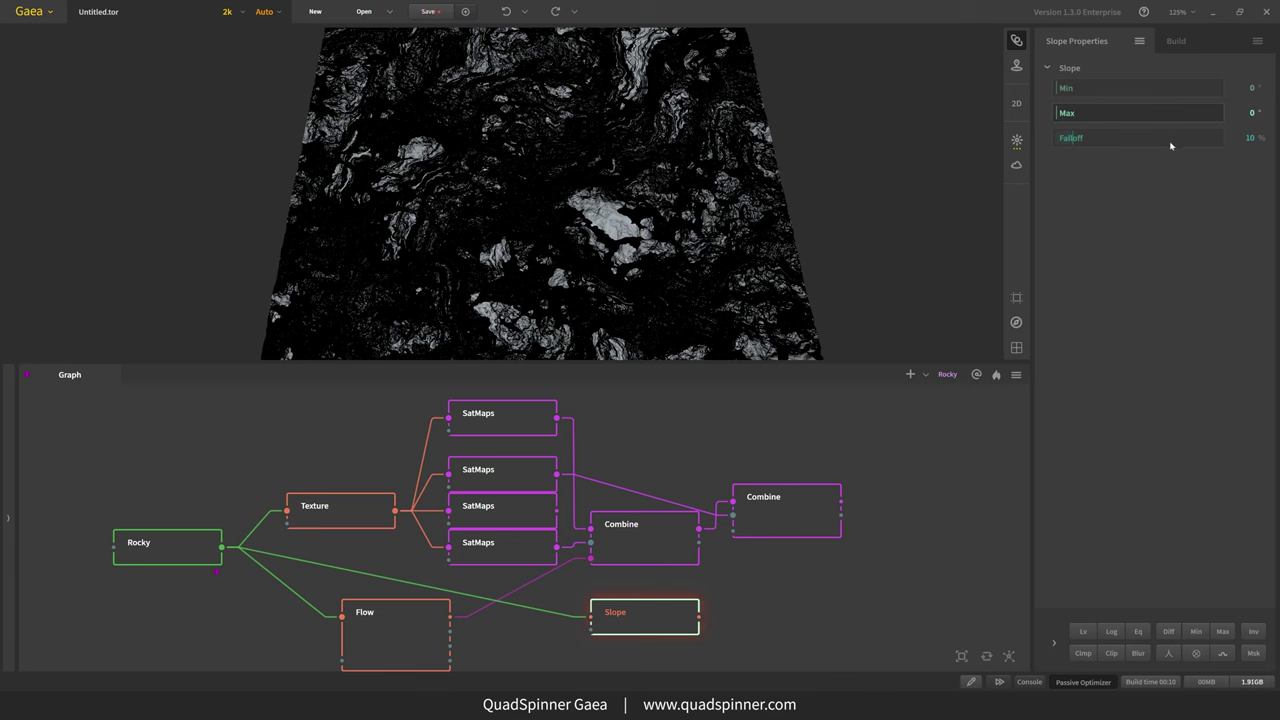
click(1208, 137)
drag(837, 218, 565, 336)
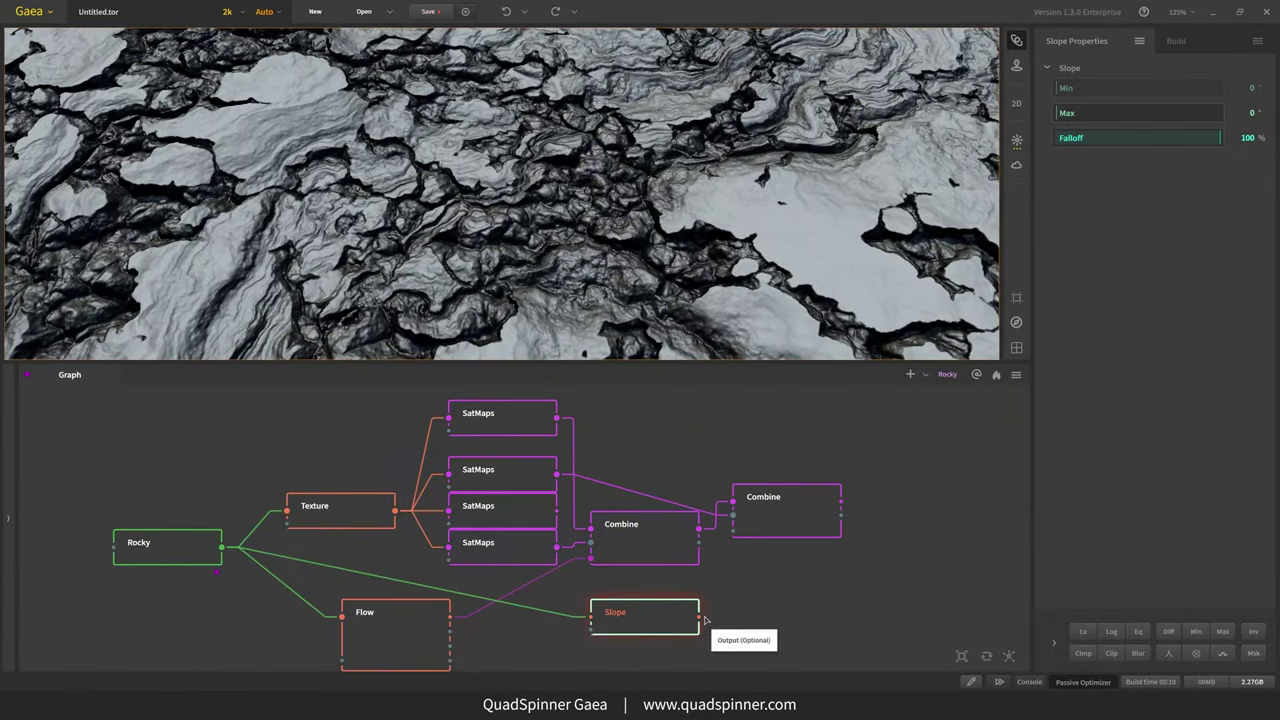
- Merge the second Combine node with the Slope node in a new Combine node, using the Multiply method with Ratio at 73%
drag(841, 503, 700, 617)
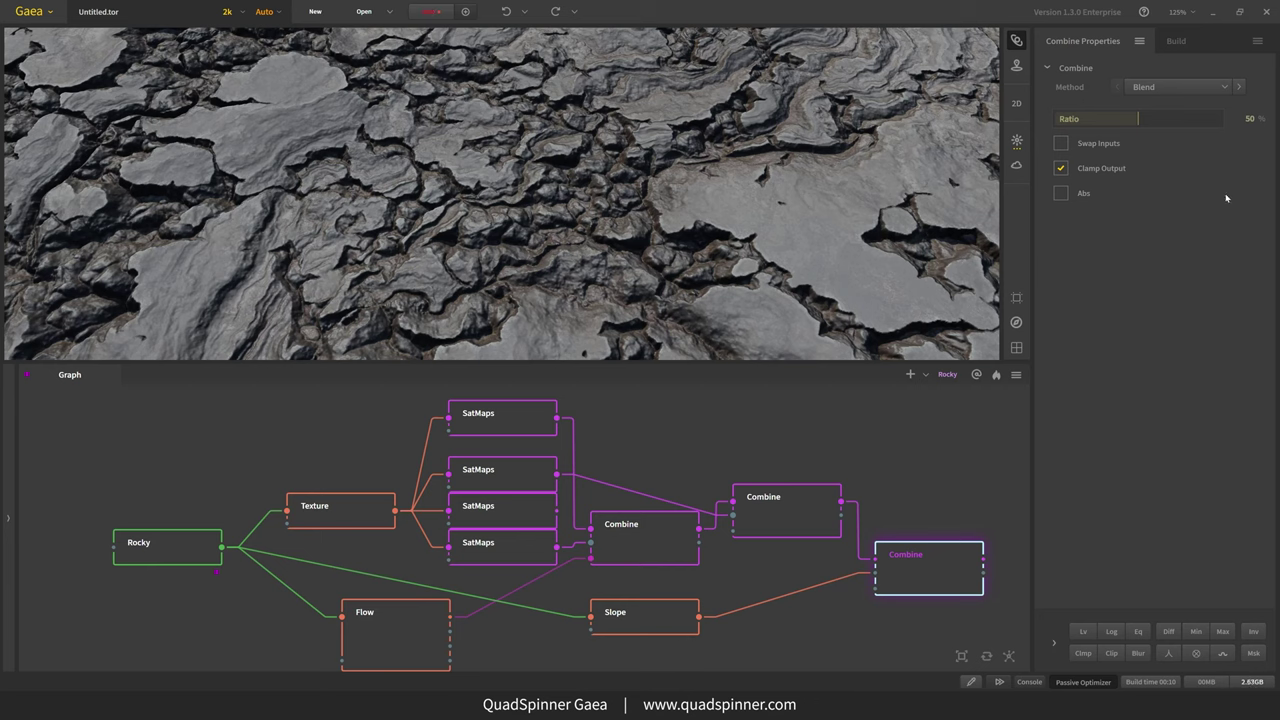
click(1171, 83)
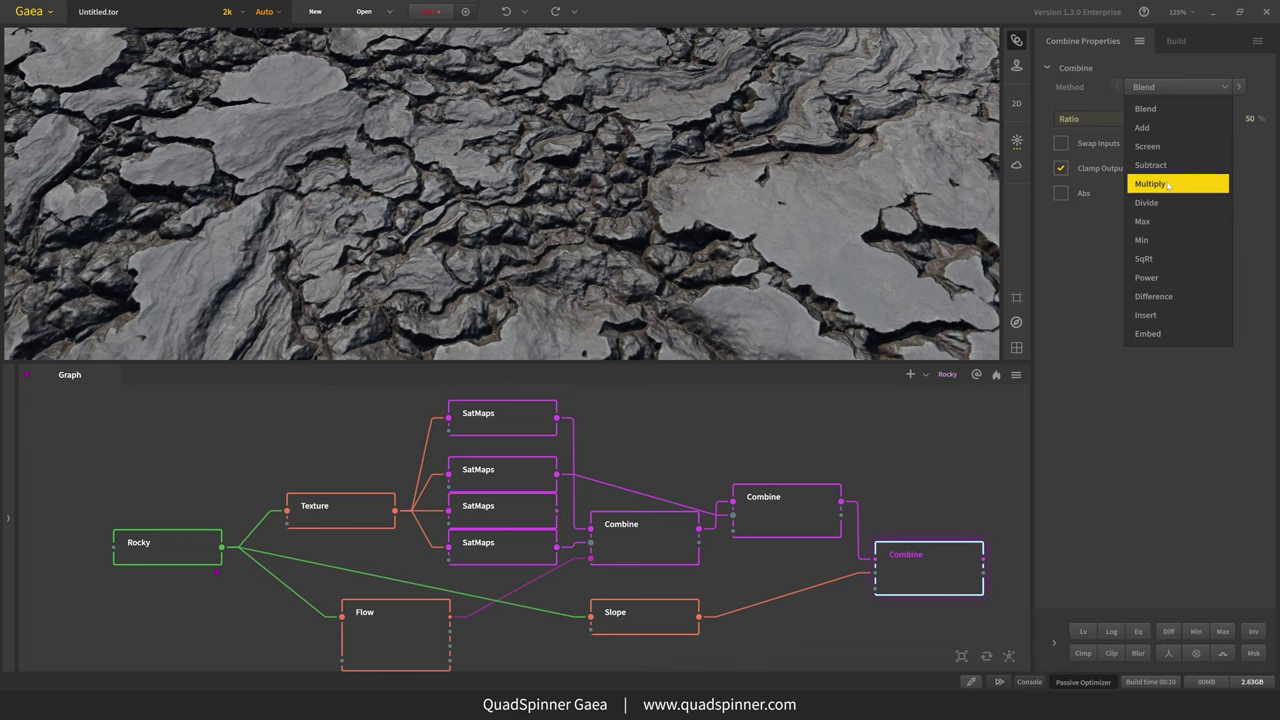
click(1178, 184)
click(1176, 119)
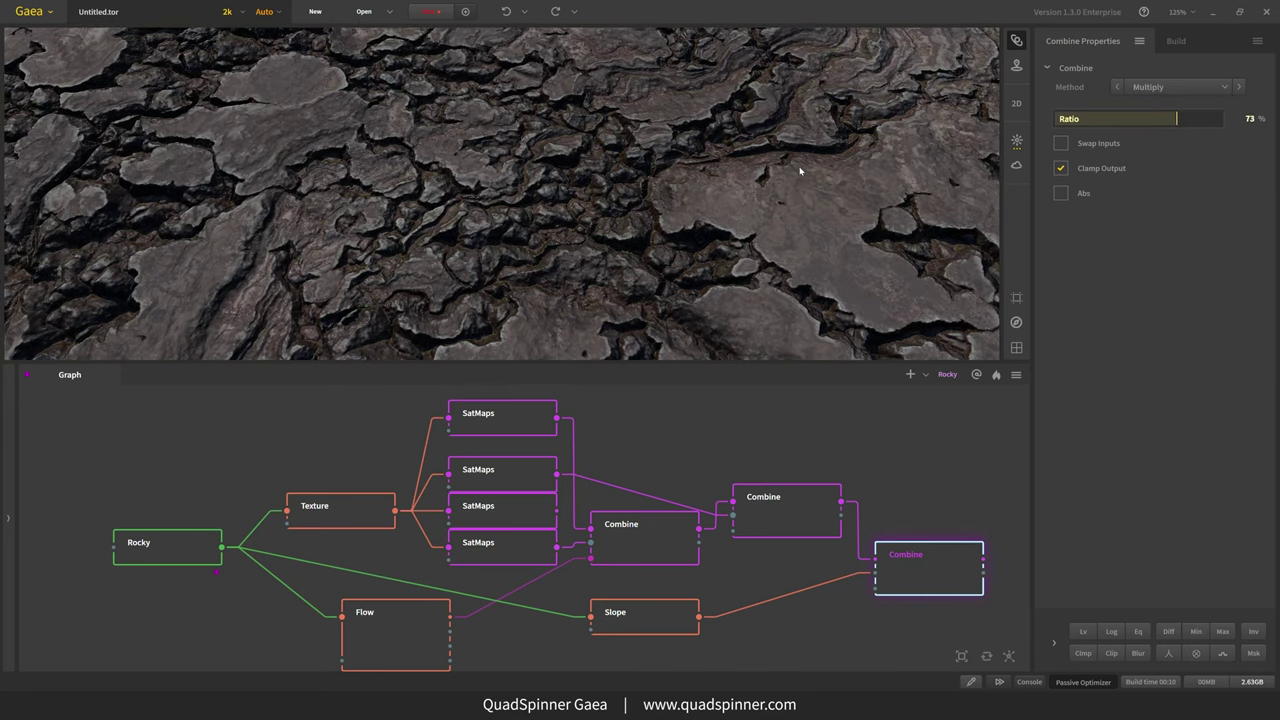
- Set the new Combine's Ratio to 100%, comparing it against 51%, and inspect the terrain's crevices from several angles
drag(799, 171, 583, 271)
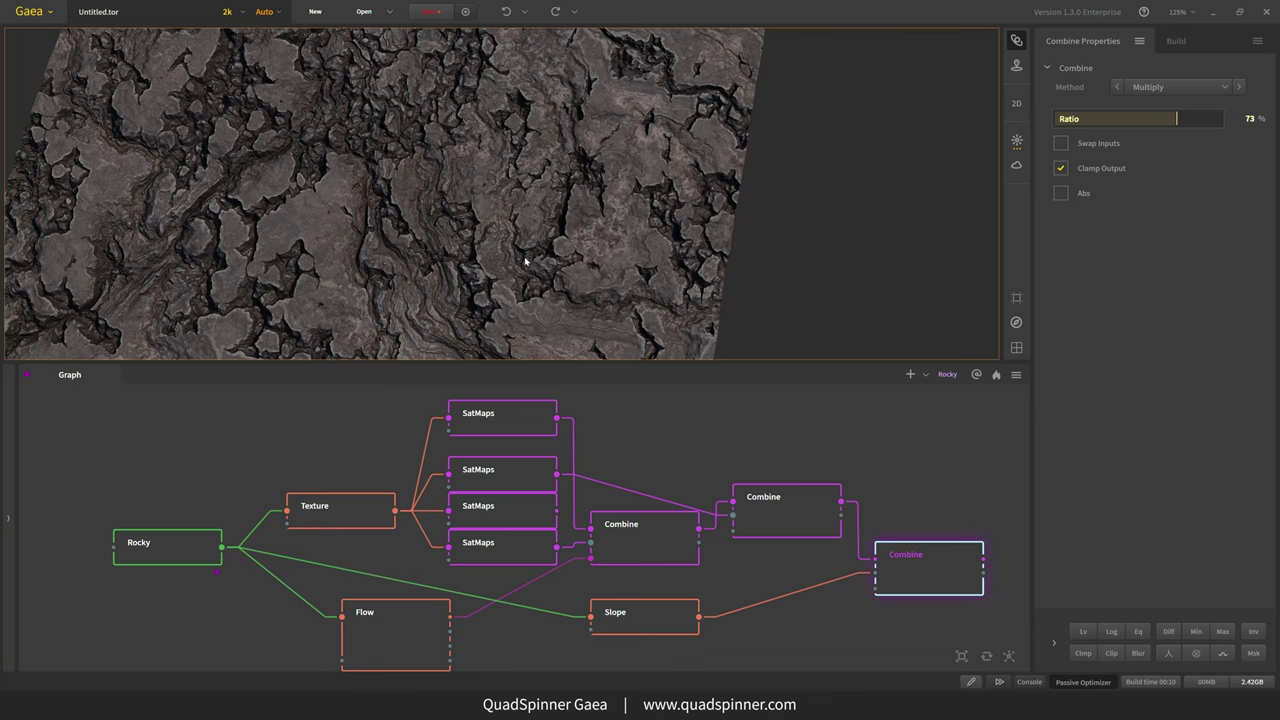
drag(525, 261, 569, 277)
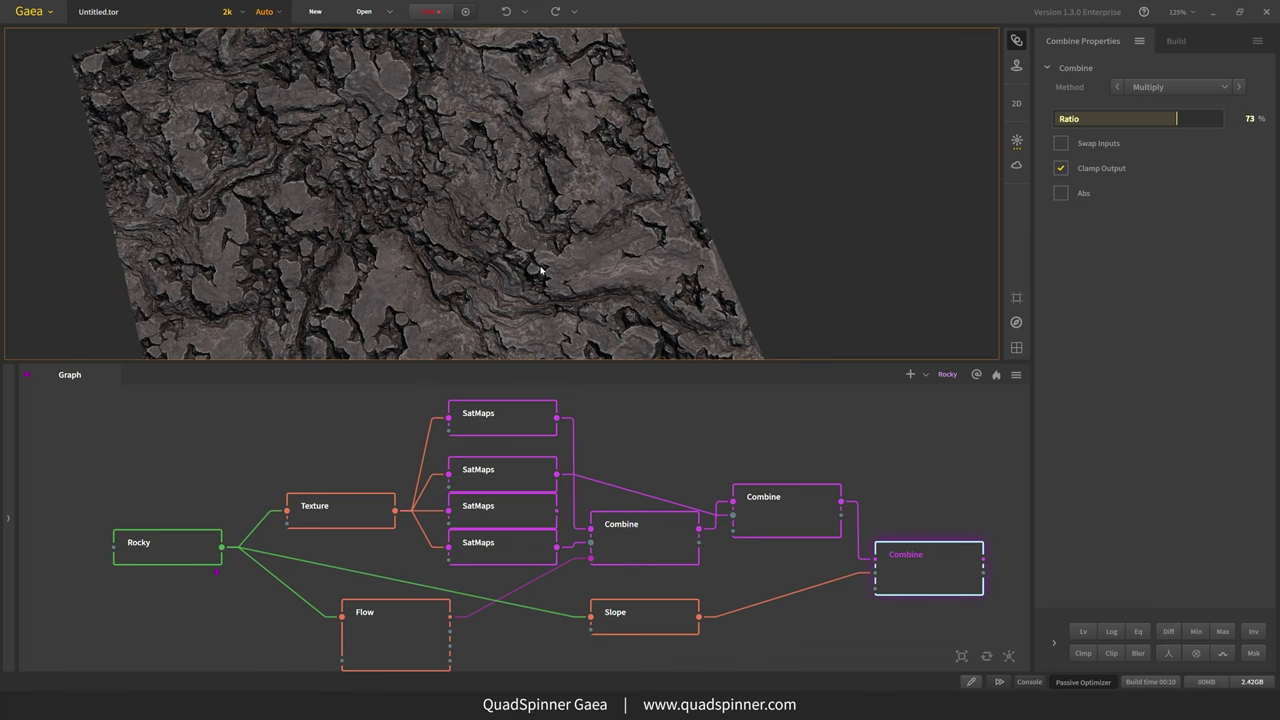
drag(541, 270, 480, 294)
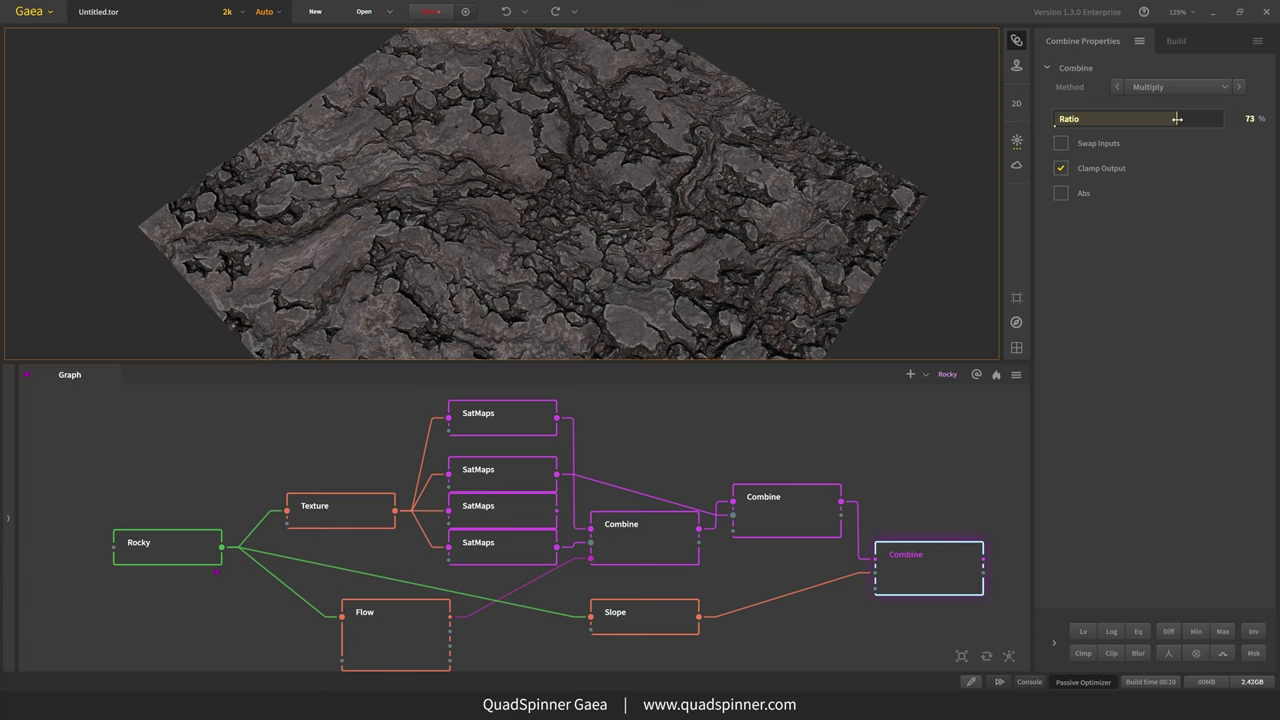
drag(1177, 119, 1224, 119)
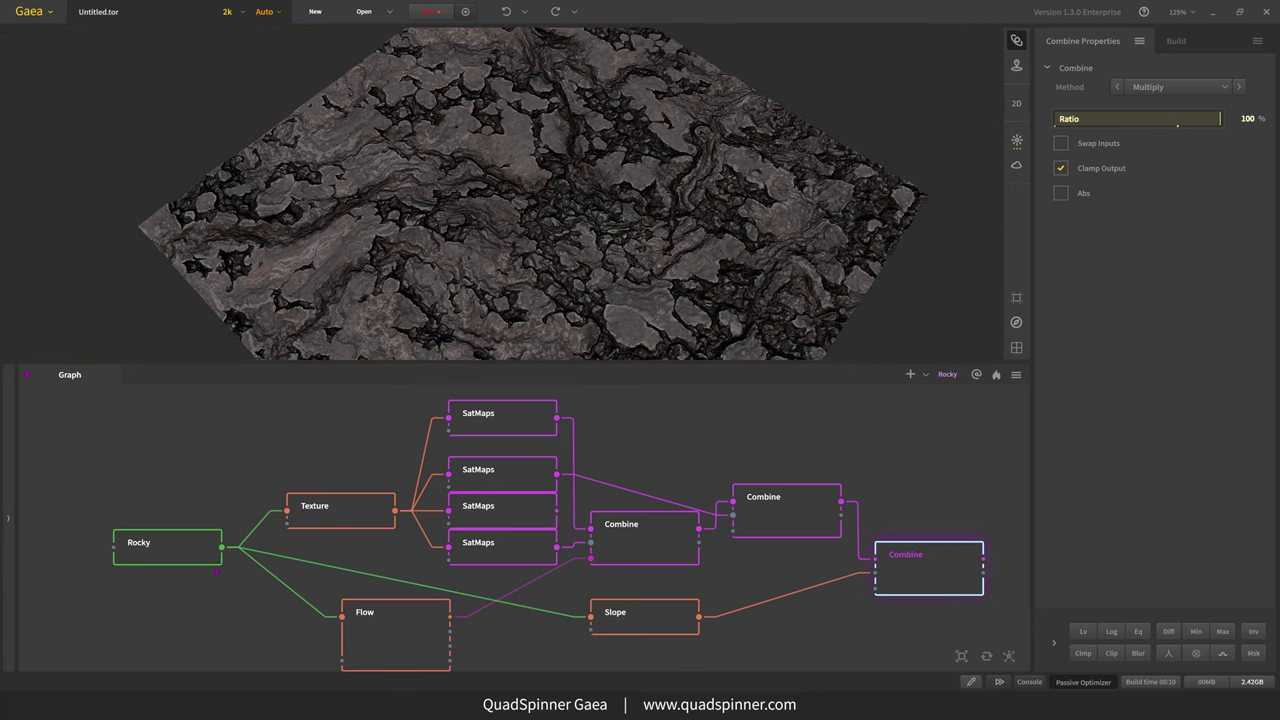
drag(457, 223, 421, 296)
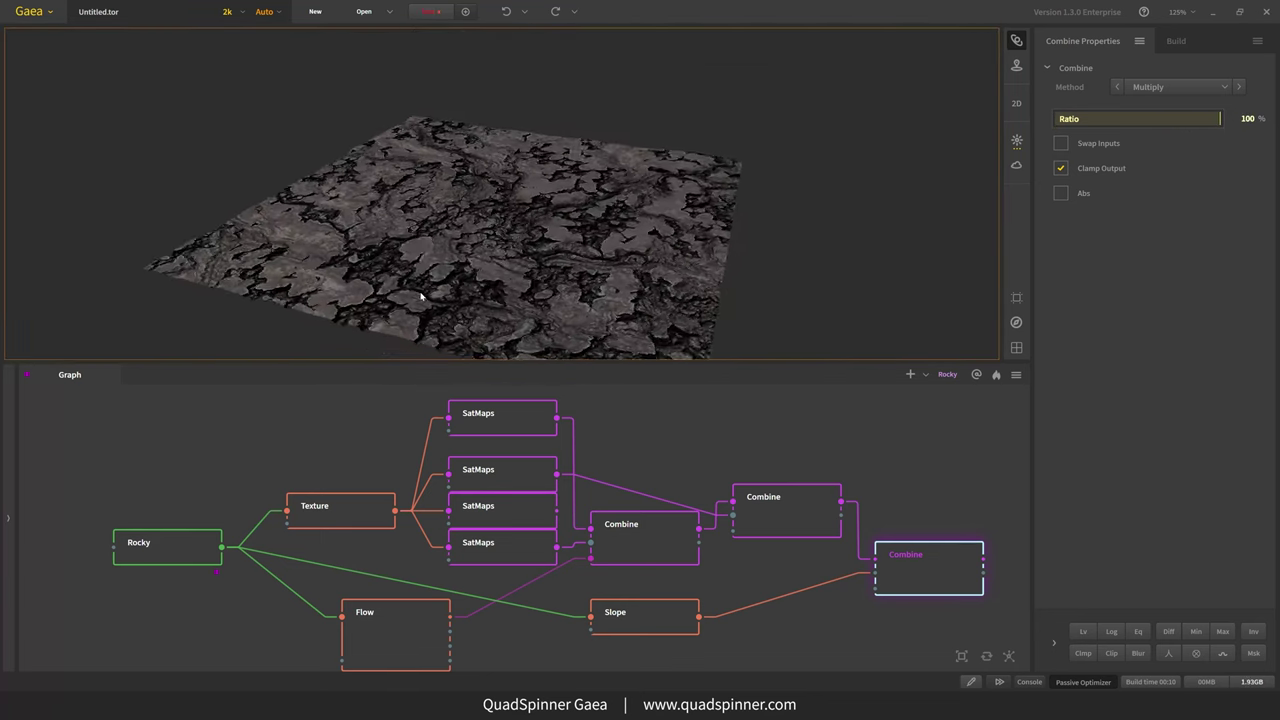
scroll(421, 296, down, 10)
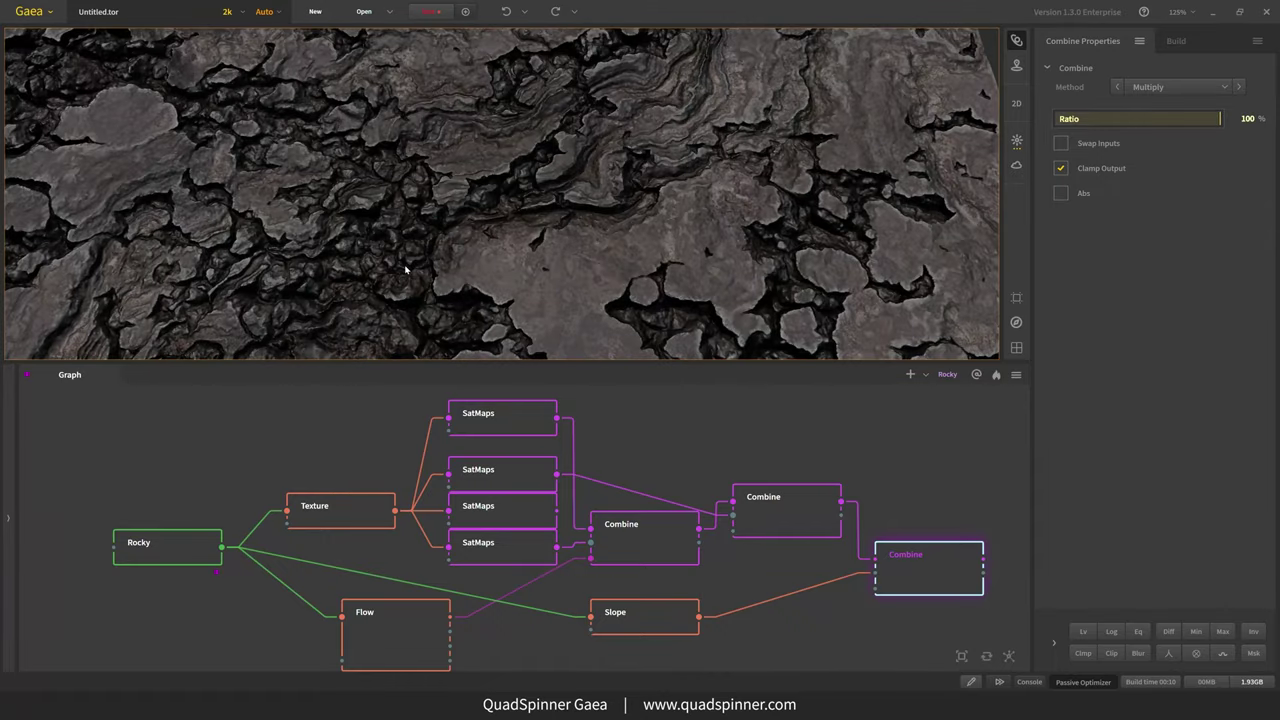
scroll(405, 268, down, 8)
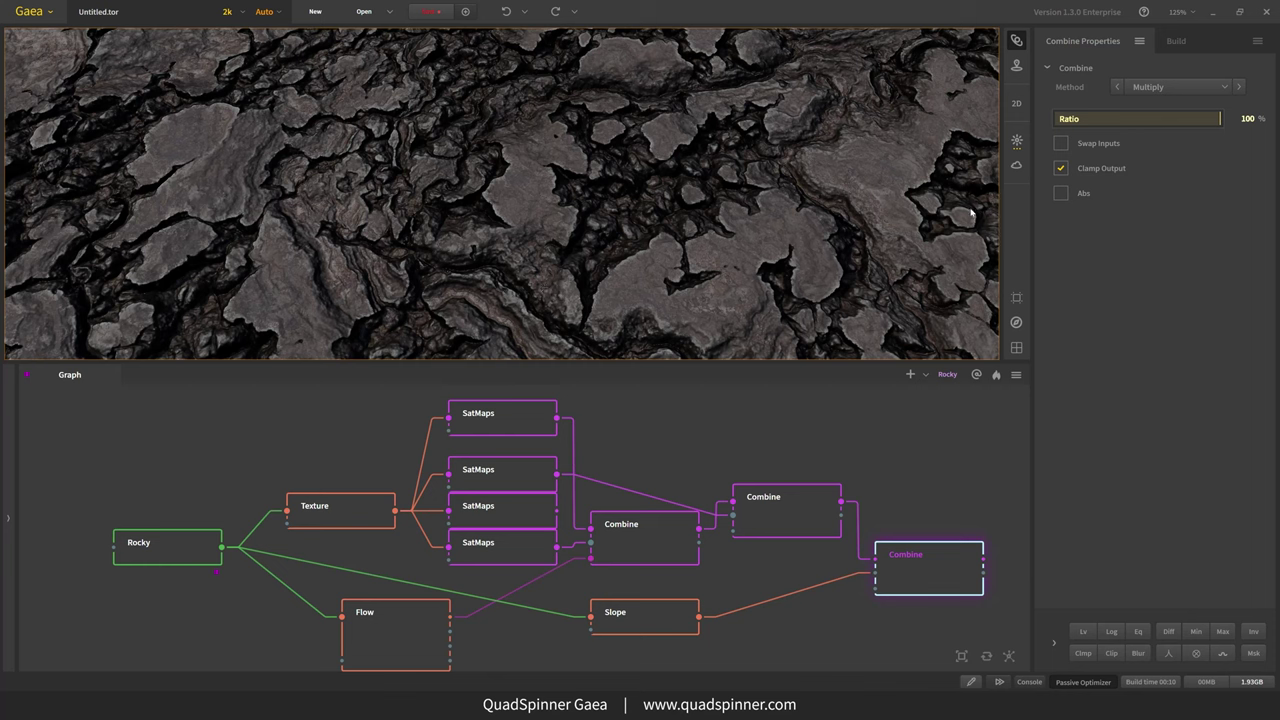
click(1141, 123)
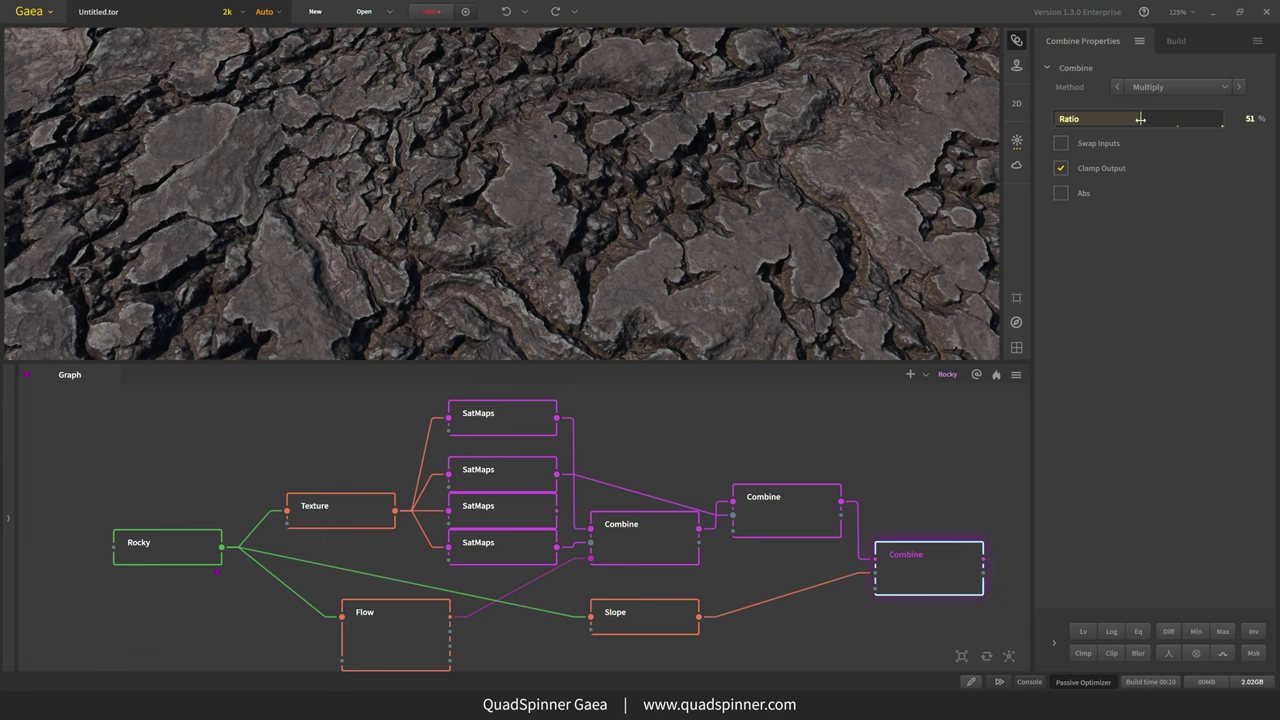
drag(1140, 118, 1235, 118)
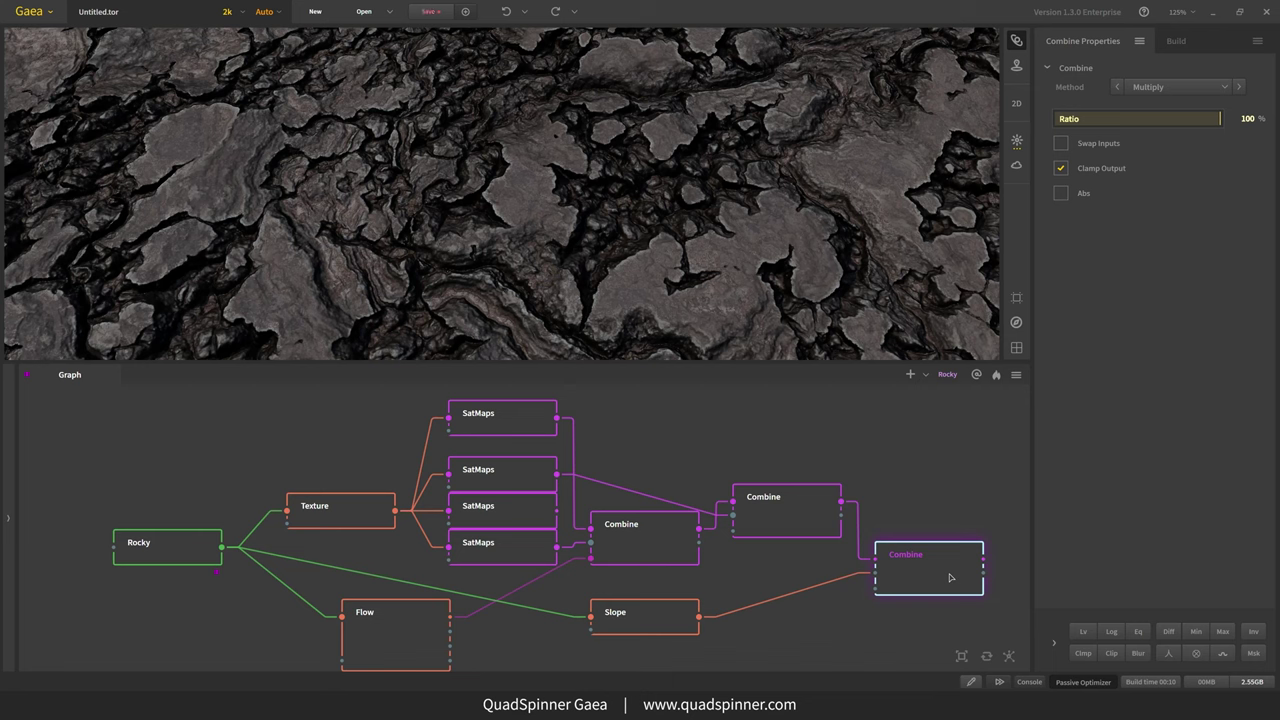
- Set the Slope node's Max to 15° and check the multiplied result on the whole terrain
middle_drag(950, 577, 855, 551)
click(576, 578)
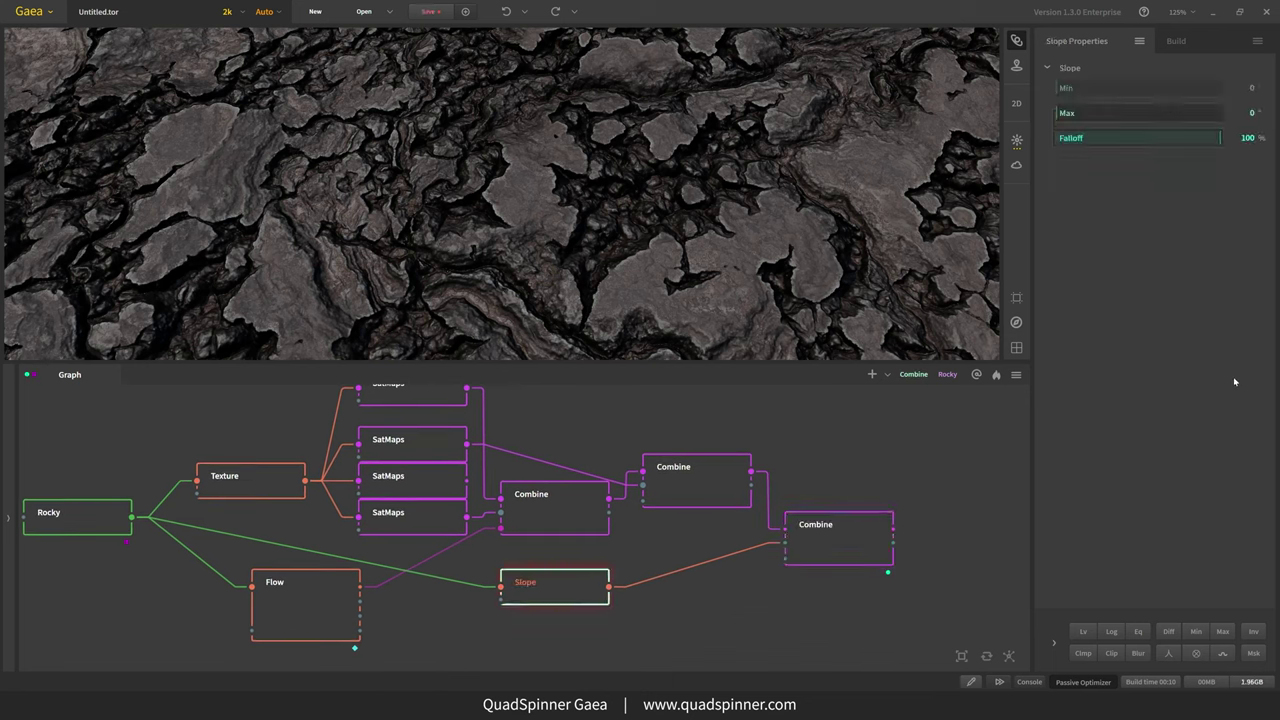
drag(1062, 114, 1084, 113)
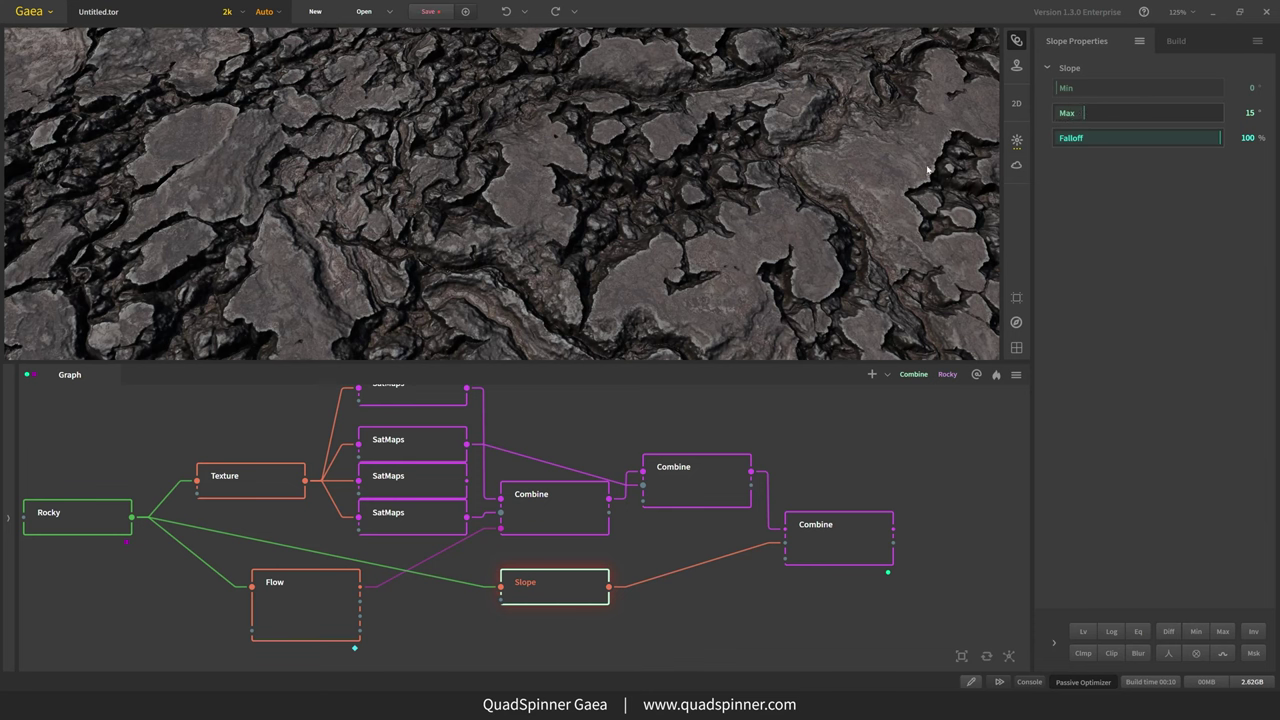
scroll(831, 346, down, 5)
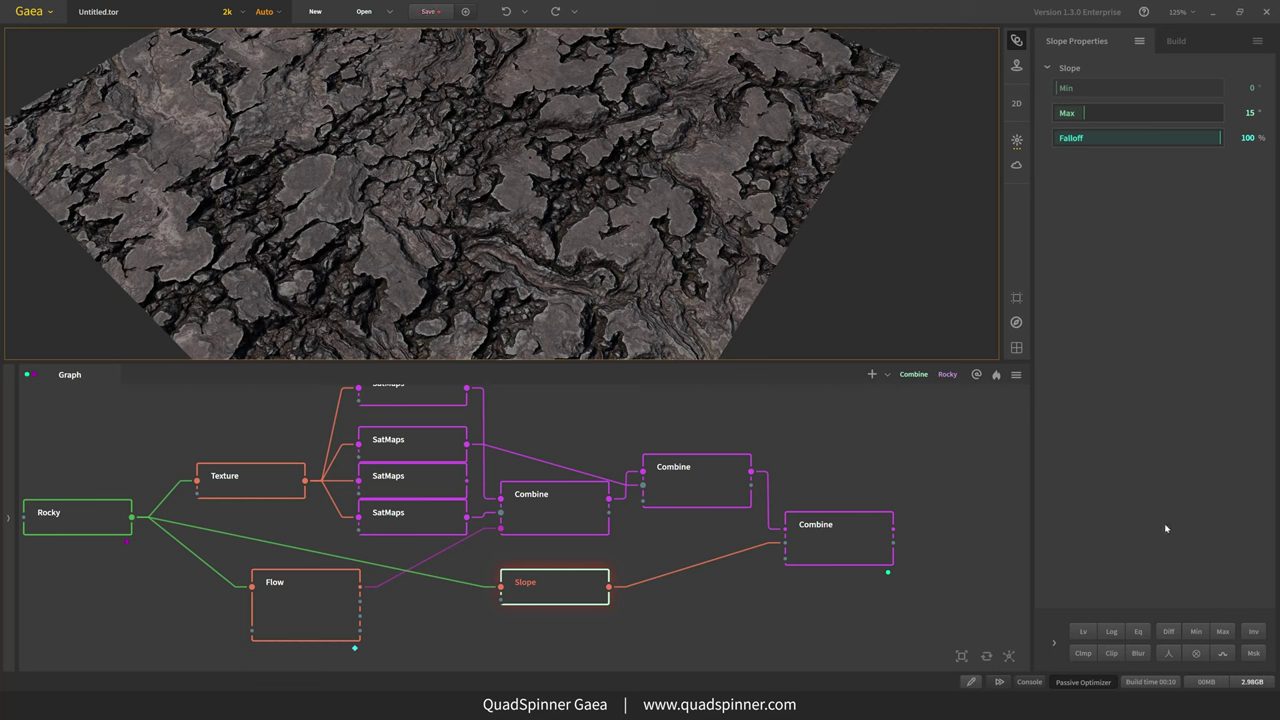
- Enable the Shaper modifier on the Slope node and set Shaper to about 14%
click(1168, 653)
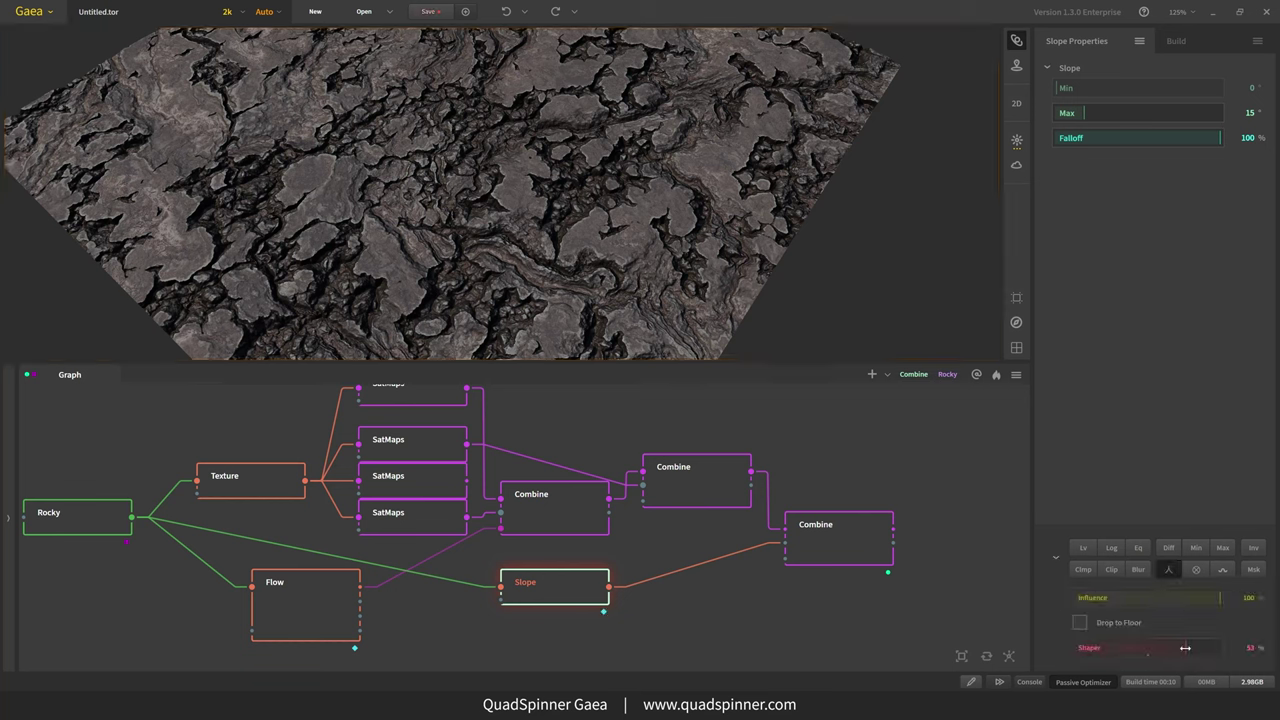
drag(1185, 648, 1157, 650)
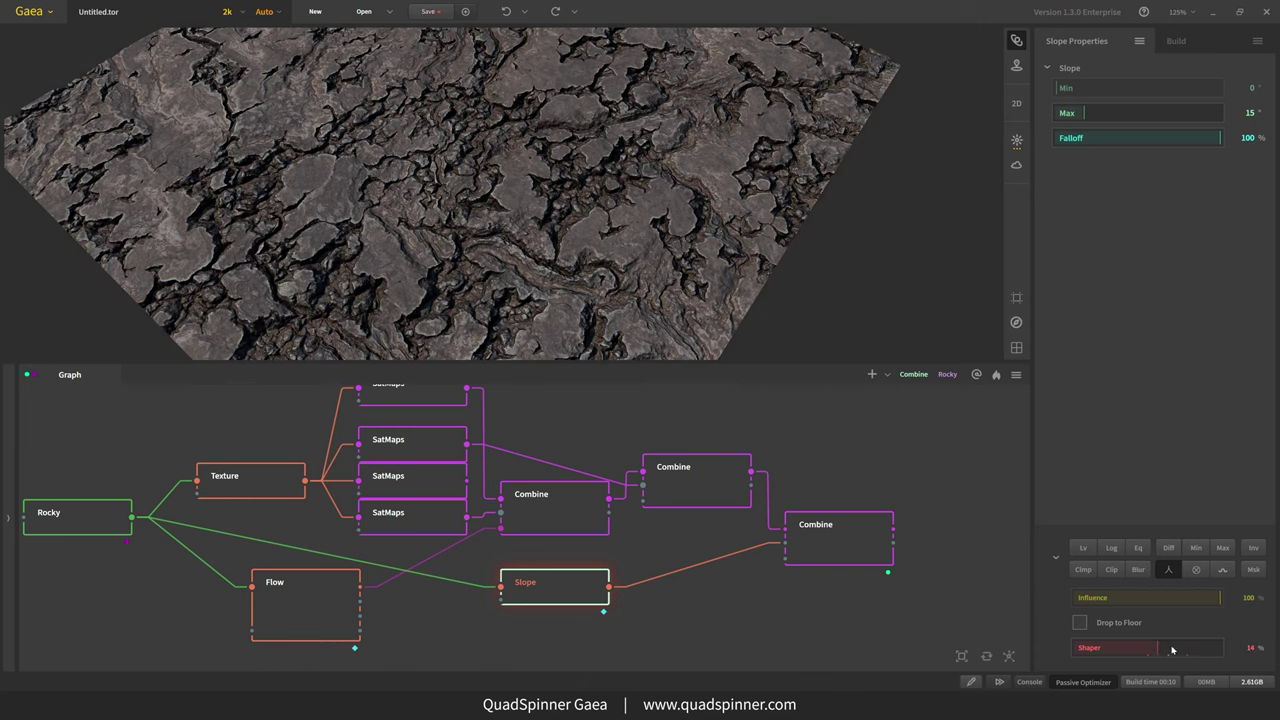
click(1159, 648)
- Set the final Multiply Combine's Ratio to 50%, comparing its output with the preceding Screen Combine
click(812, 527)
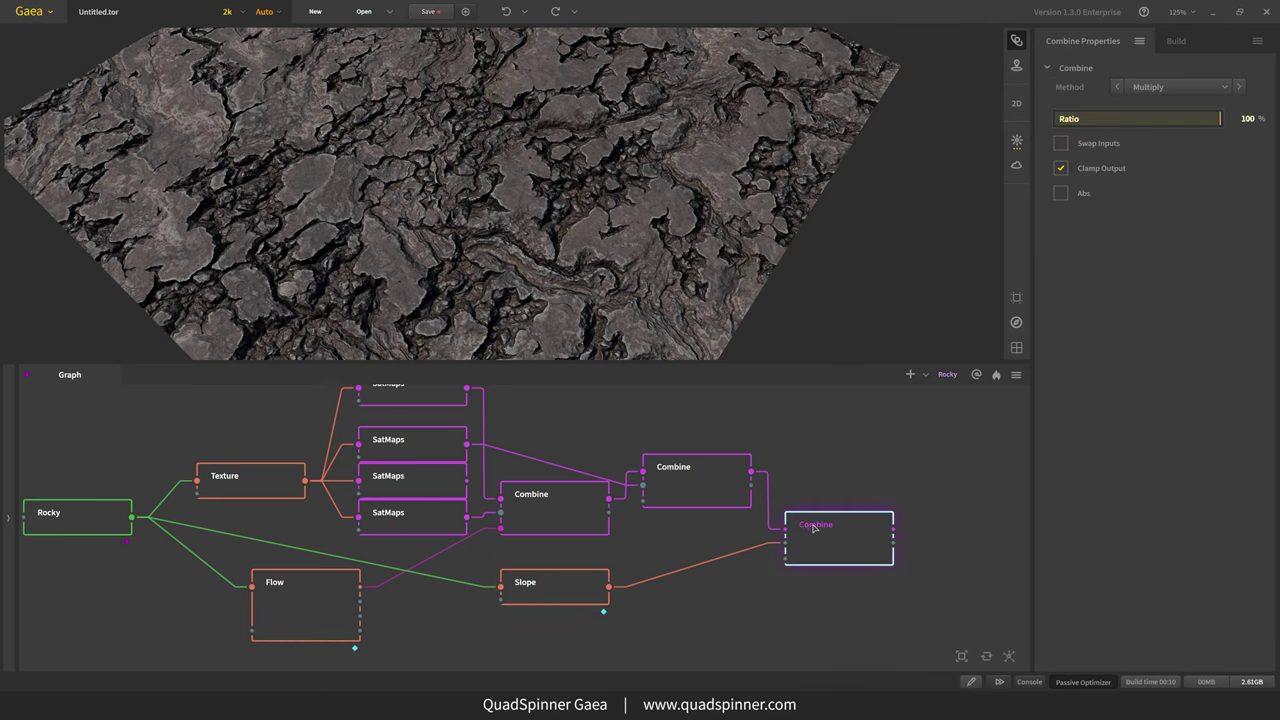
click(693, 483)
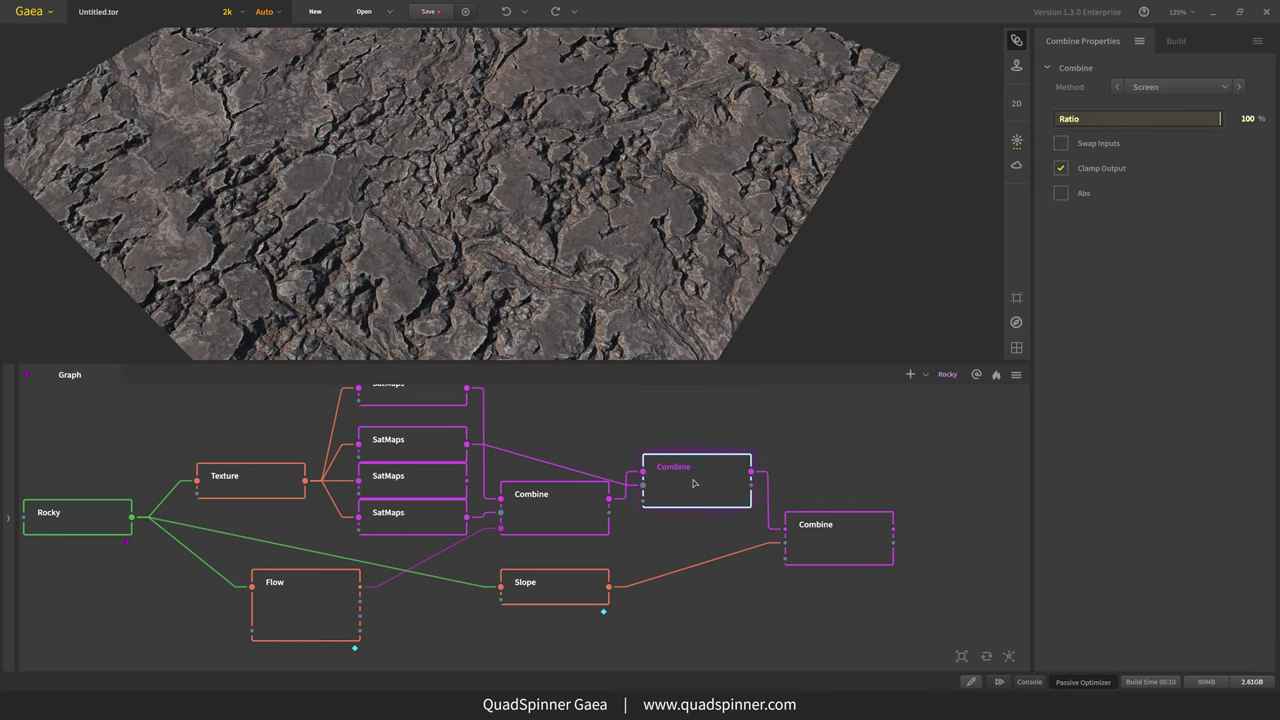
click(828, 554)
click(696, 506)
click(818, 551)
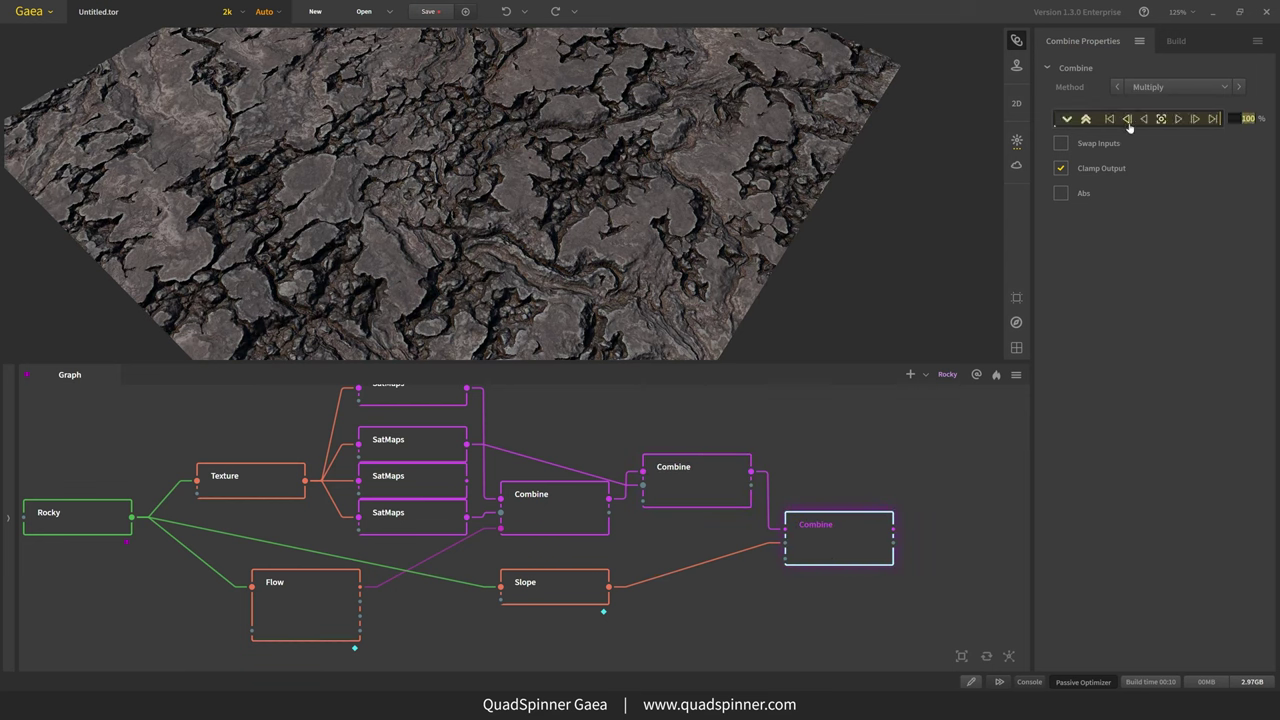
click(1150, 121)
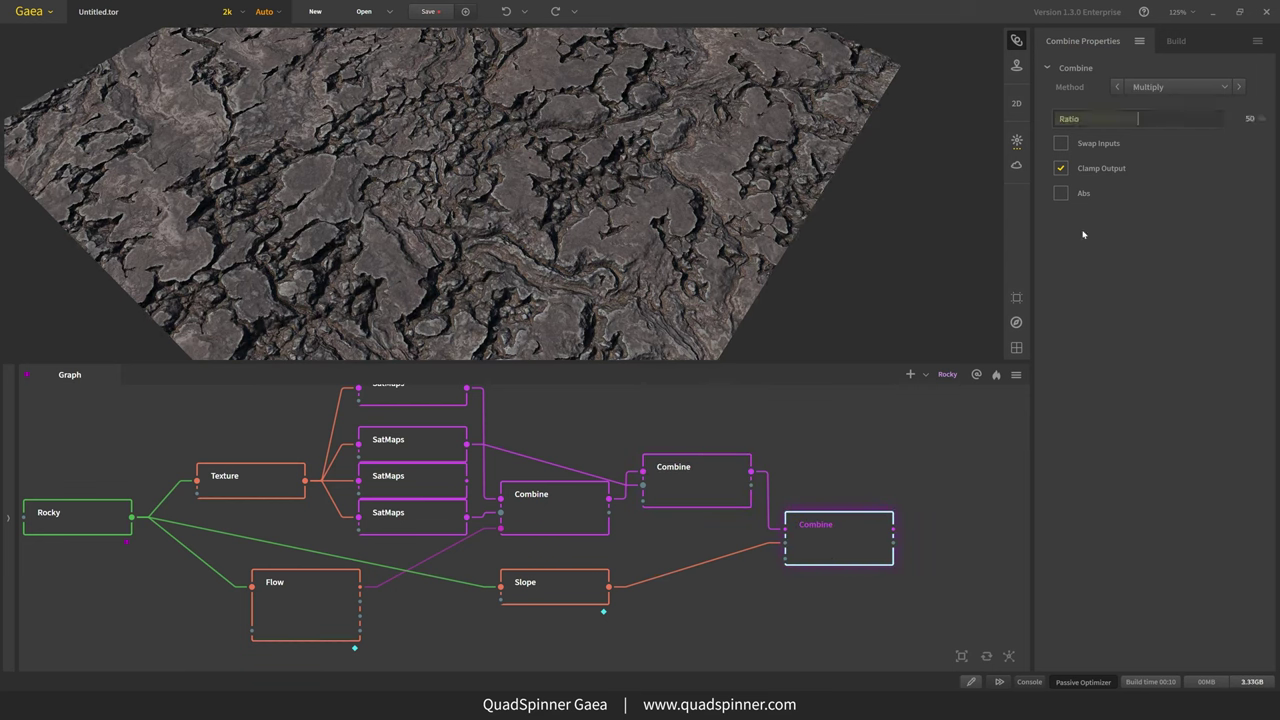
click(703, 496)
click(845, 545)
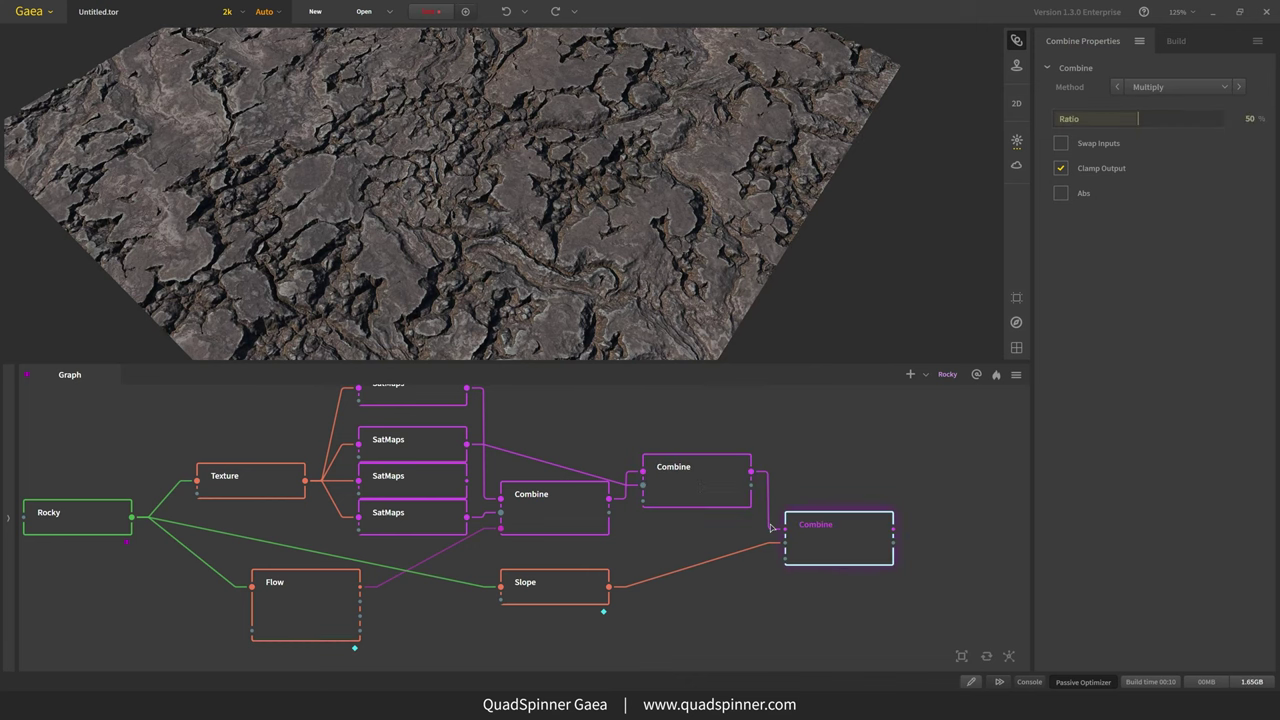
- Examine the terrain's colours from several angles, with and without the final Multiply Combine
double_click(600, 330)
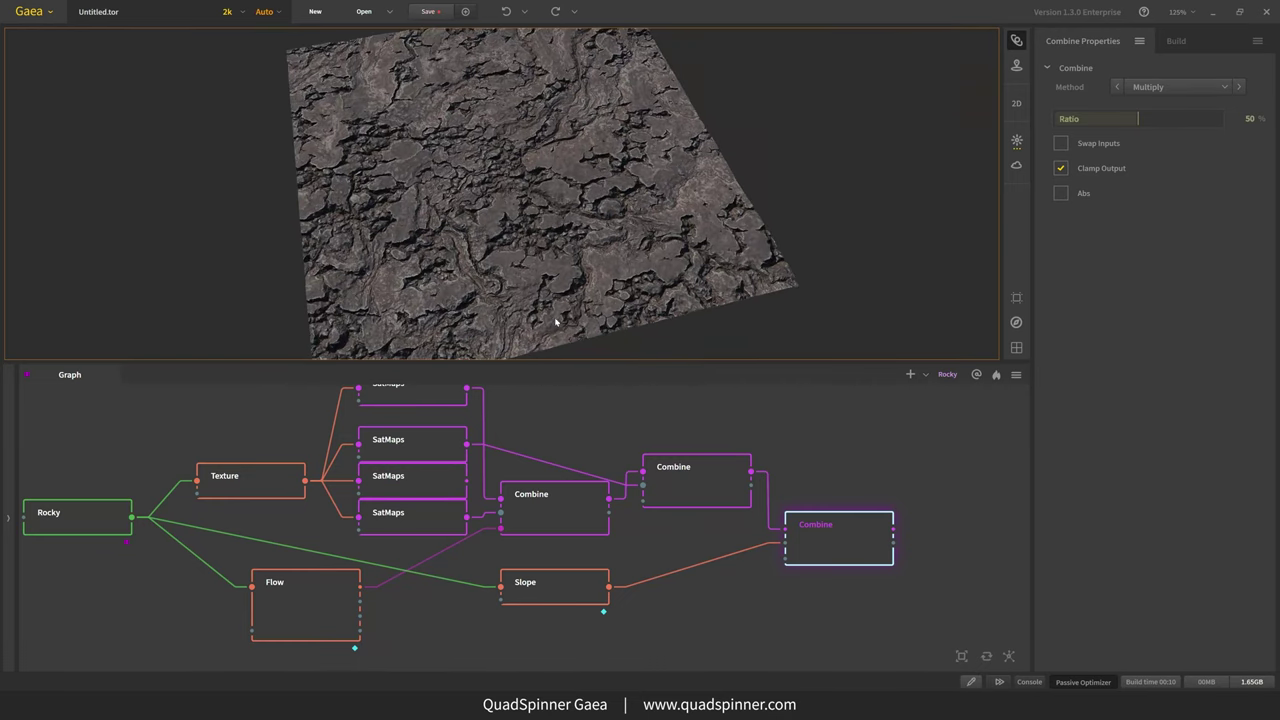
click(668, 484)
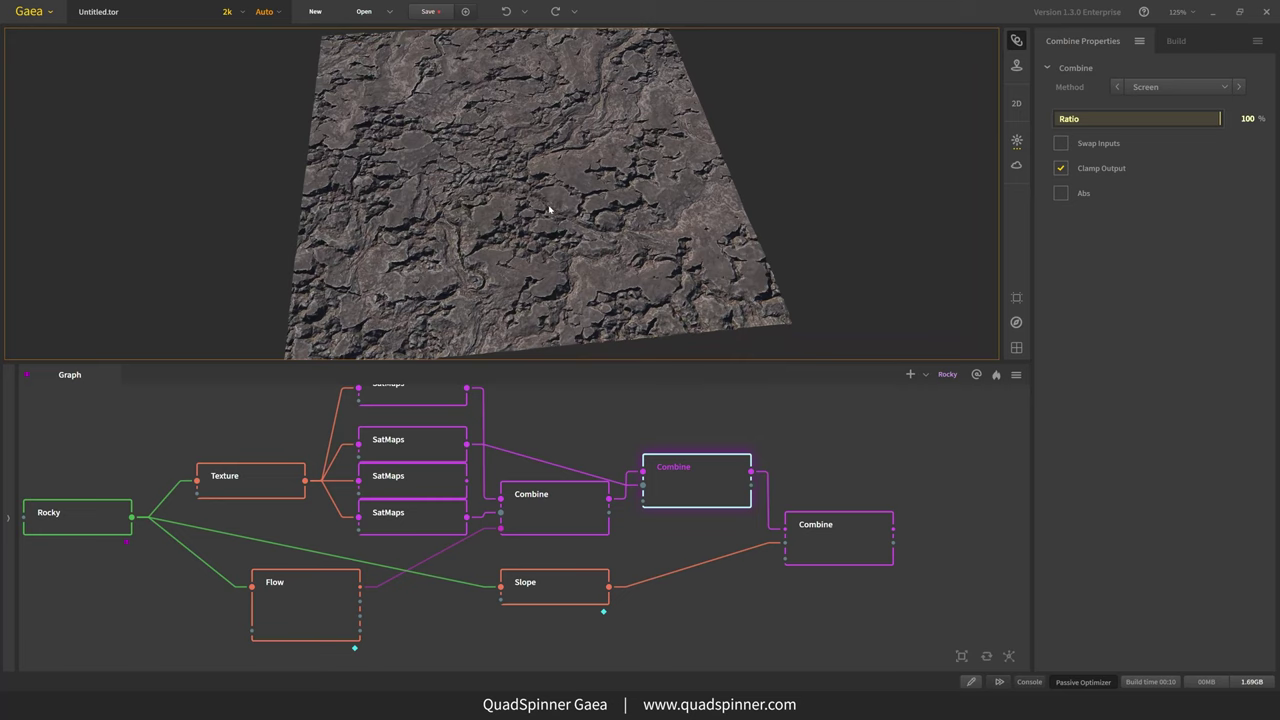
click(836, 530)
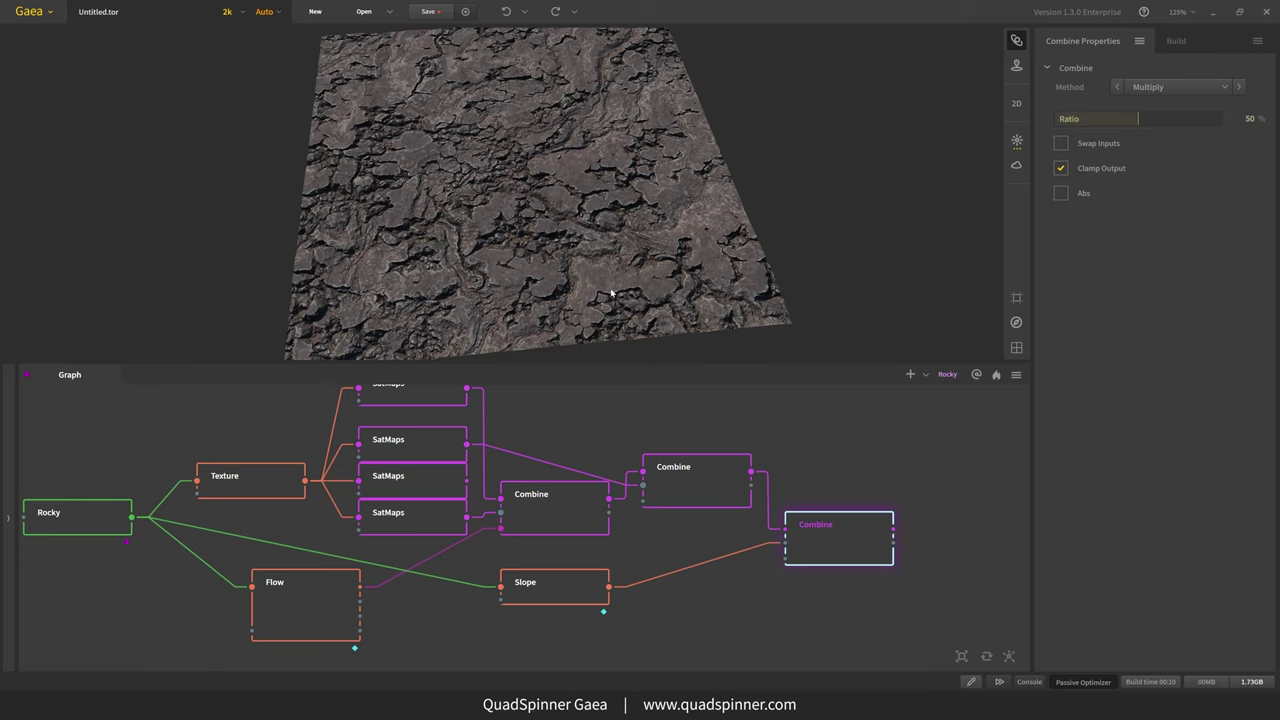
drag(694, 294, 677, 307)
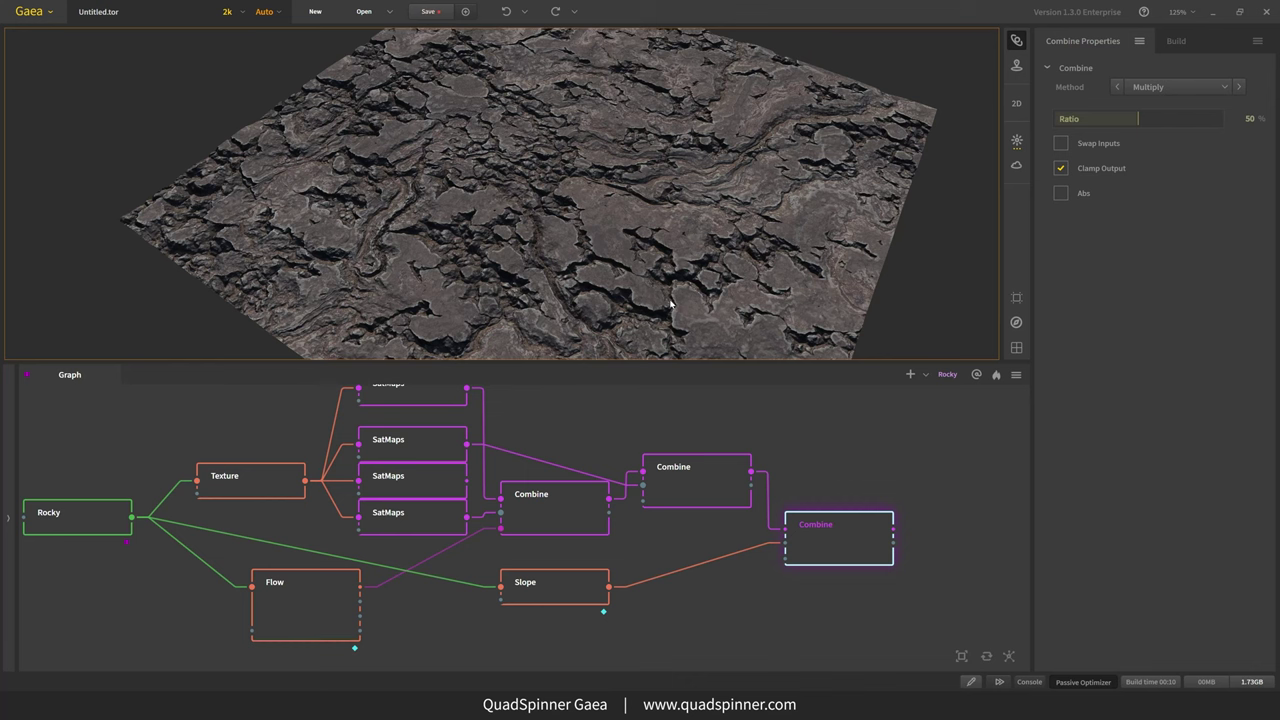
scroll(670, 303, down, 2)
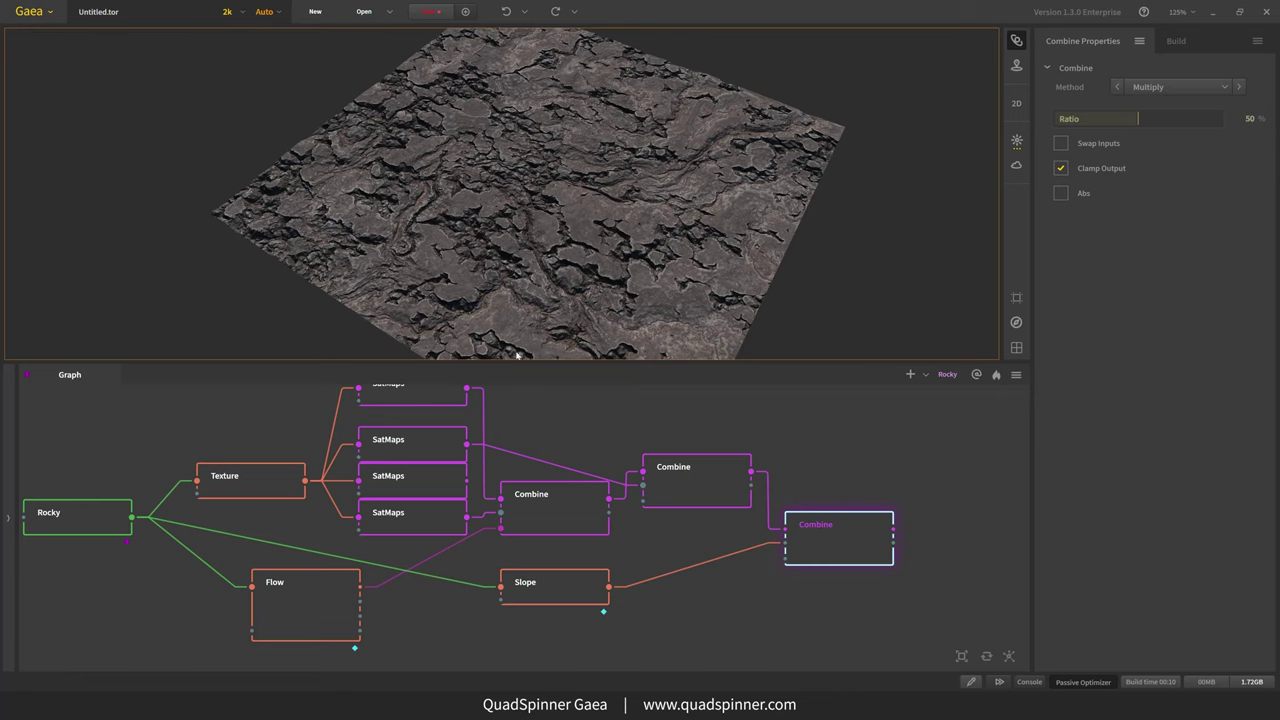
- Add a Seamless node fed by the Rocky node and place it above the final Combine
middle_drag(589, 423, 503, 446)
right_click(911, 449)
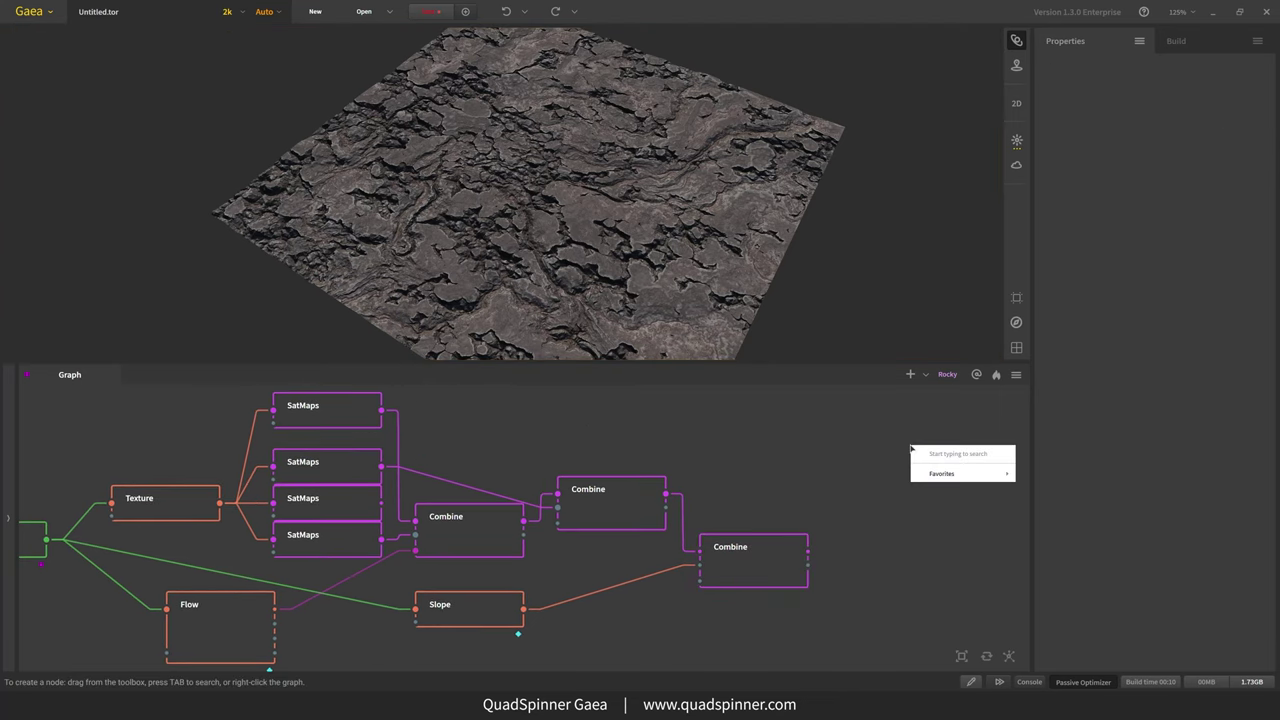
text(seaml)
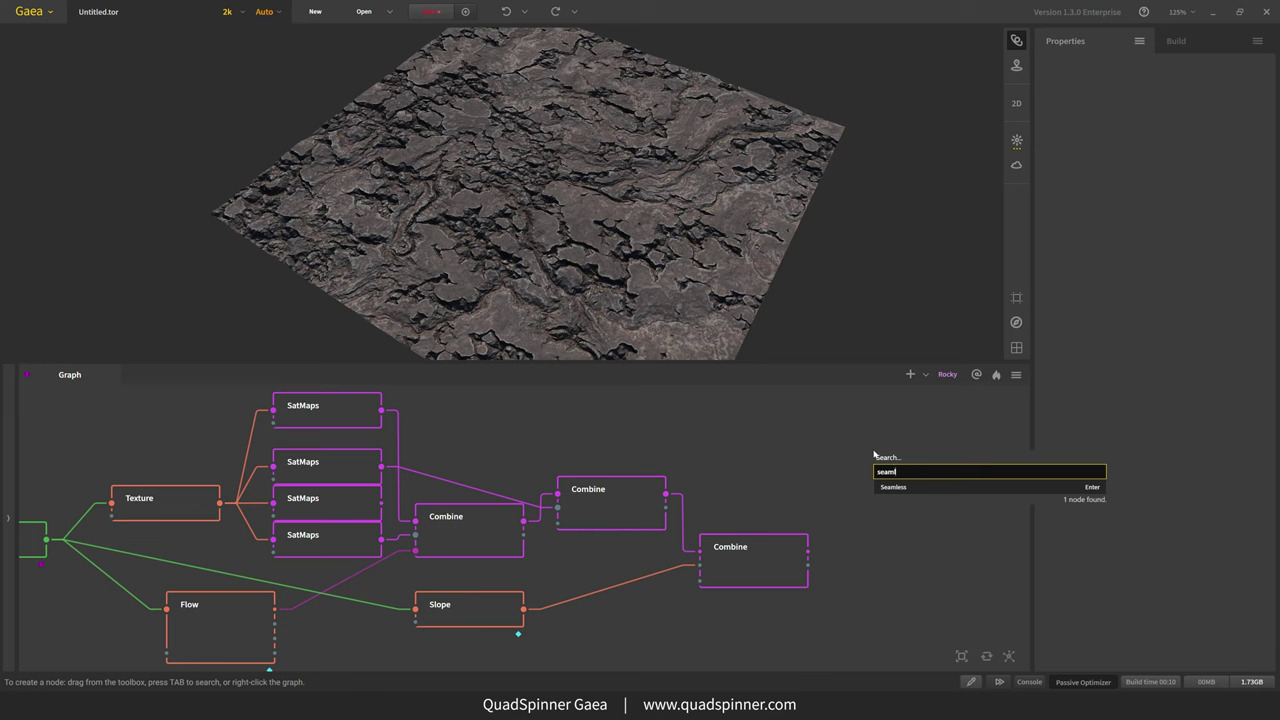
key(Return)
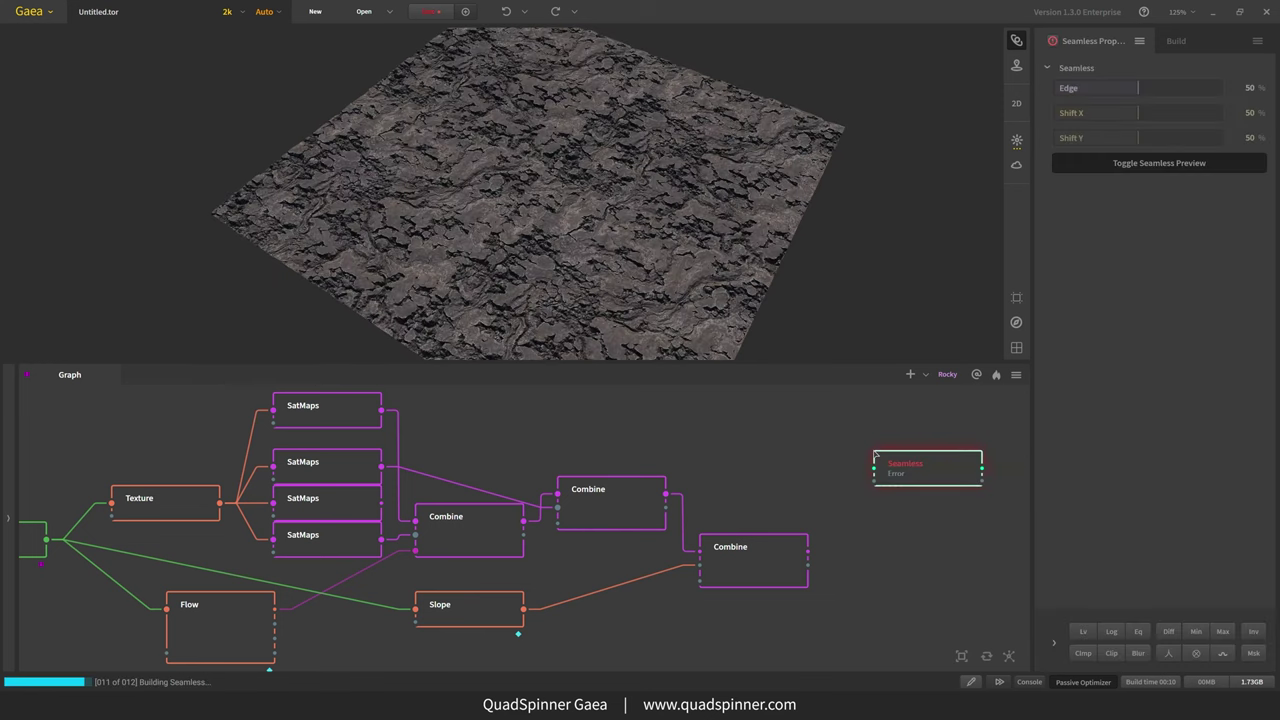
scroll(880, 525, down, 2)
middle_drag(880, 525, 914, 500)
drag(920, 481, 231, 537)
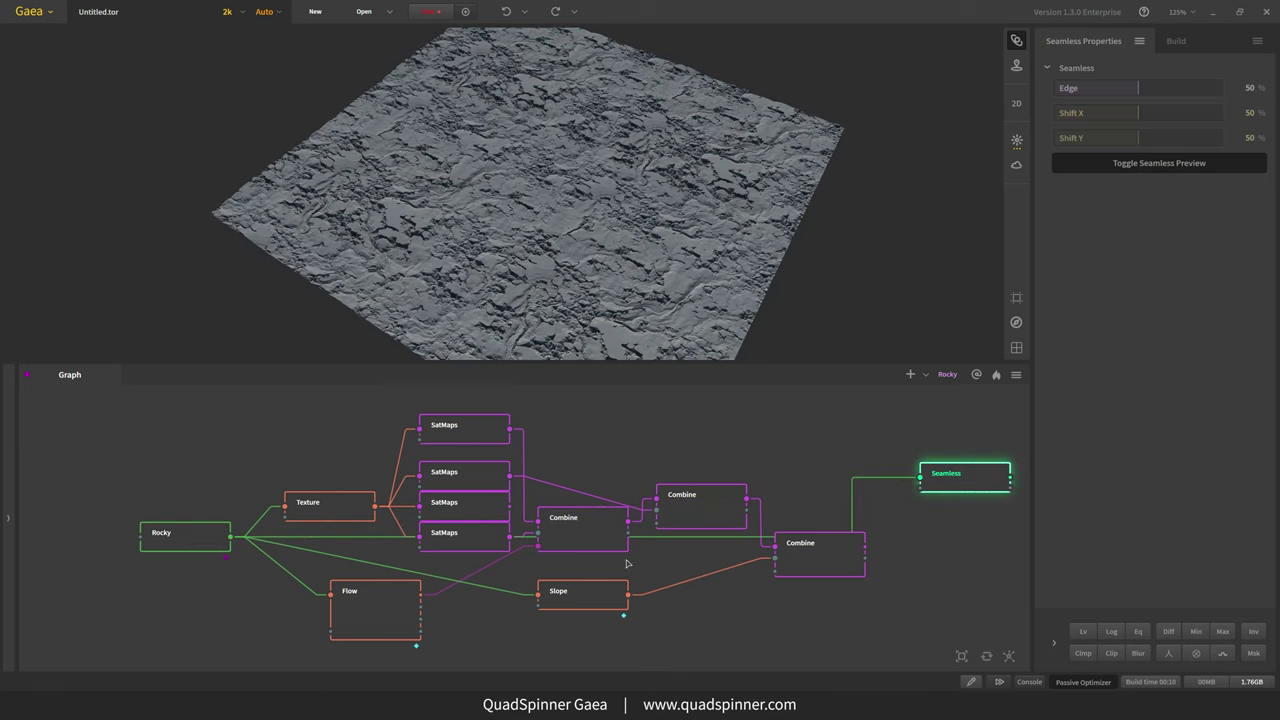
drag(976, 478, 850, 441)
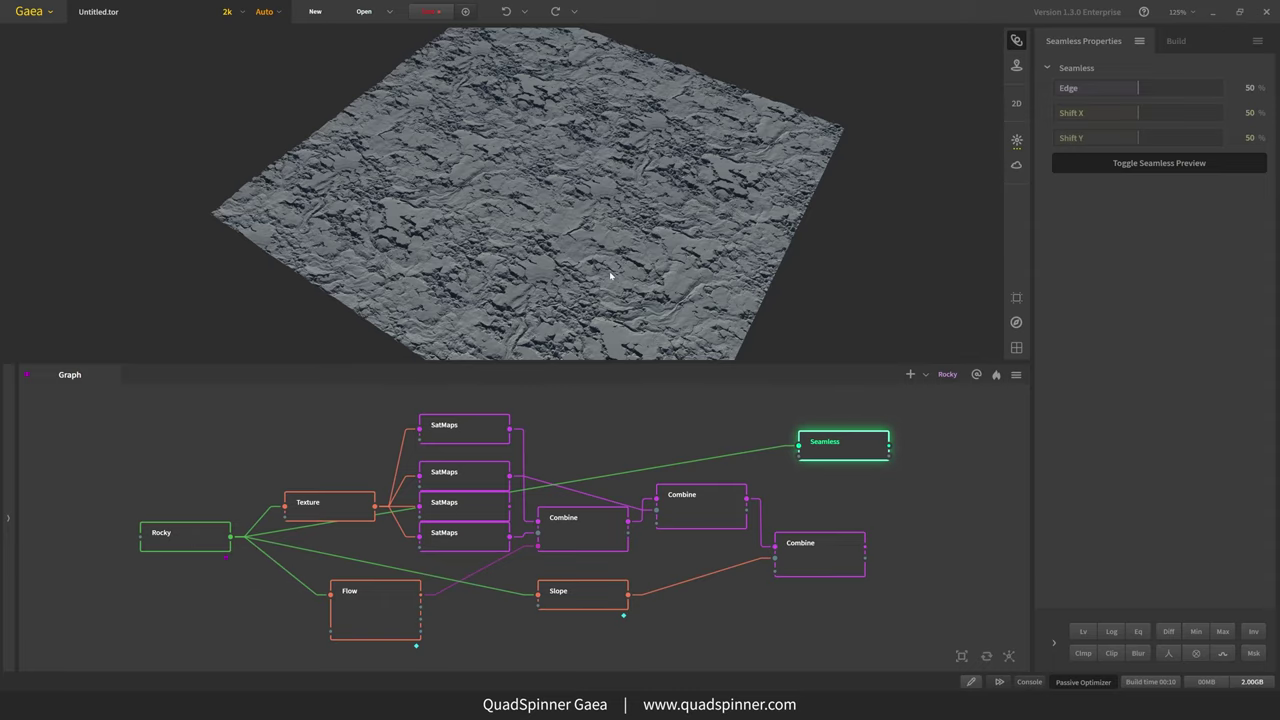
- Inspect the Seamless terrain's tiling from above, switching the seamless preview to compare the tiled and single-tile views
mouse_move(600, 274)
mouse_down()
mouse_move(586, 283)
mouse_move(597, 257)
mouse_move(587, 262)
mouse_up()
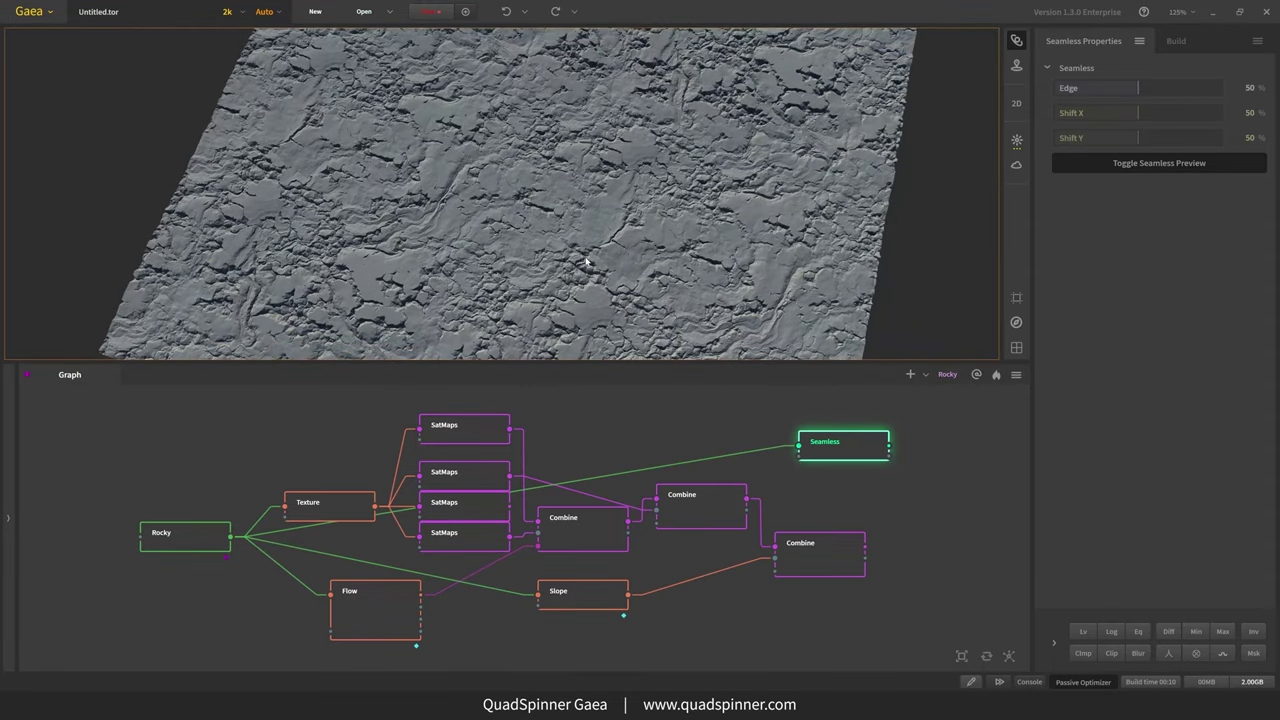
drag(718, 235, 1081, 187)
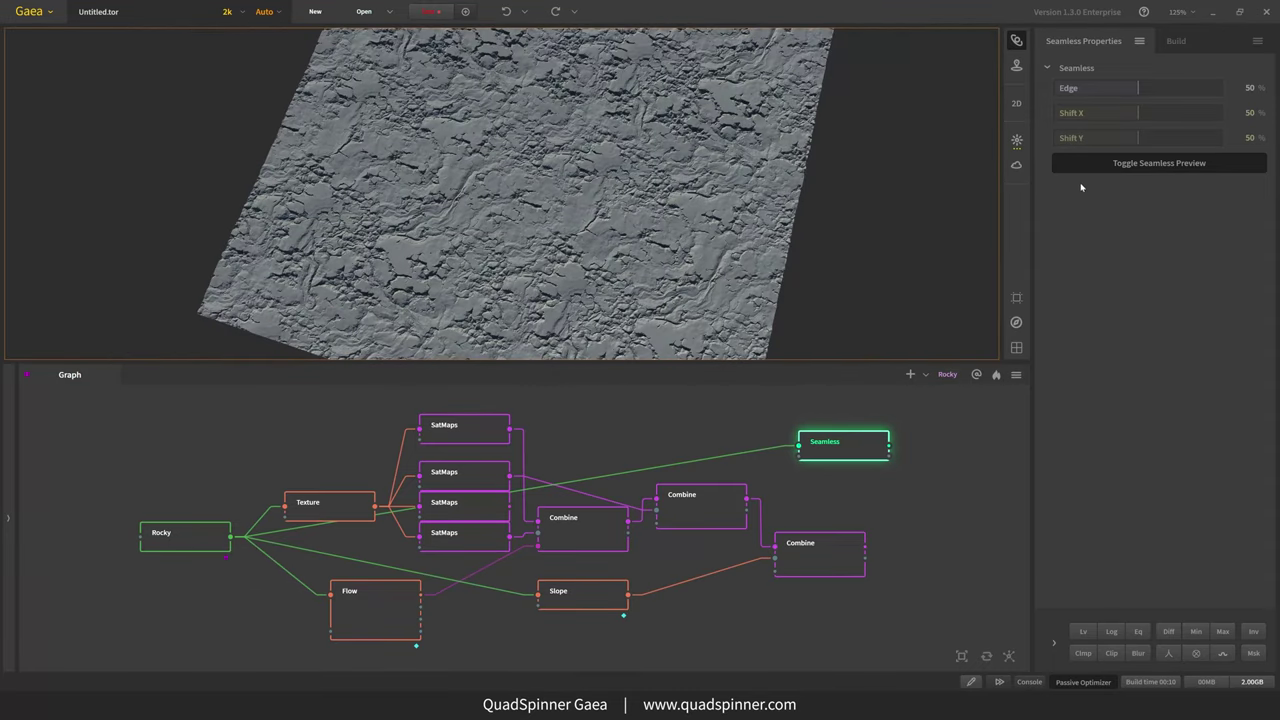
click(1130, 165)
click(1130, 165)
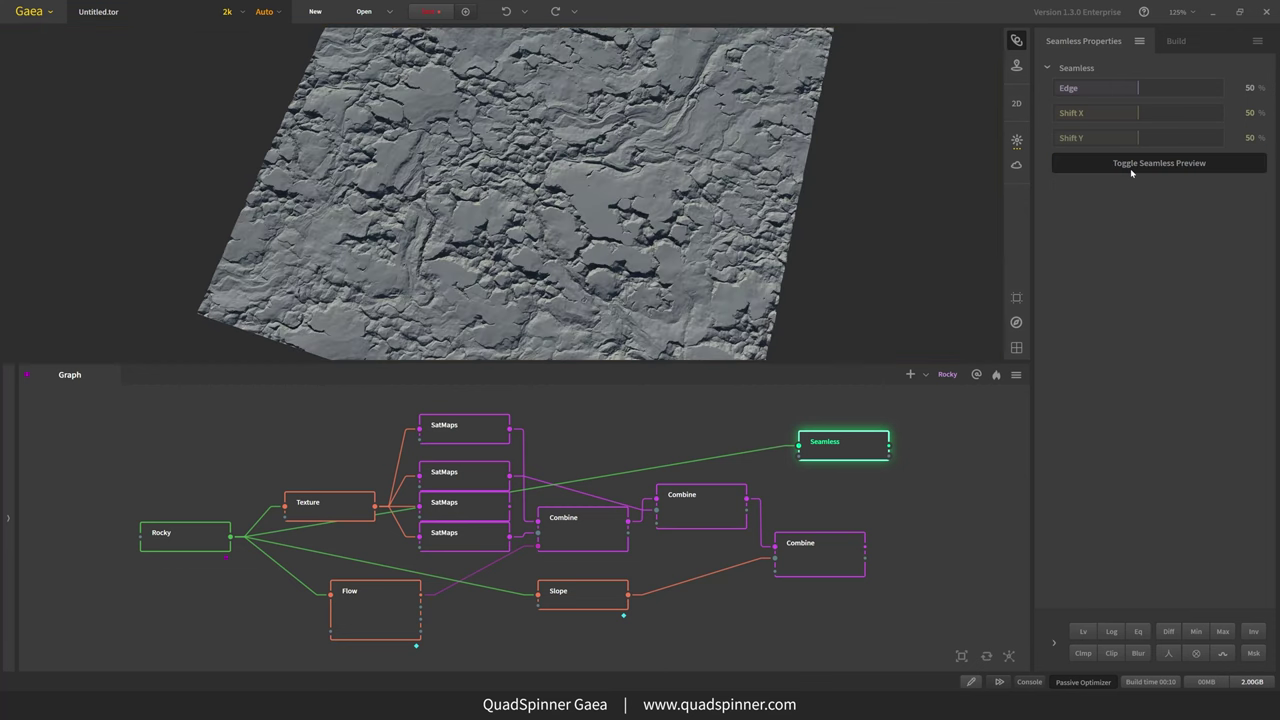
- Return to the single-tile view and compare the Rocky node's output with the Seamless node's output
click(1130, 168)
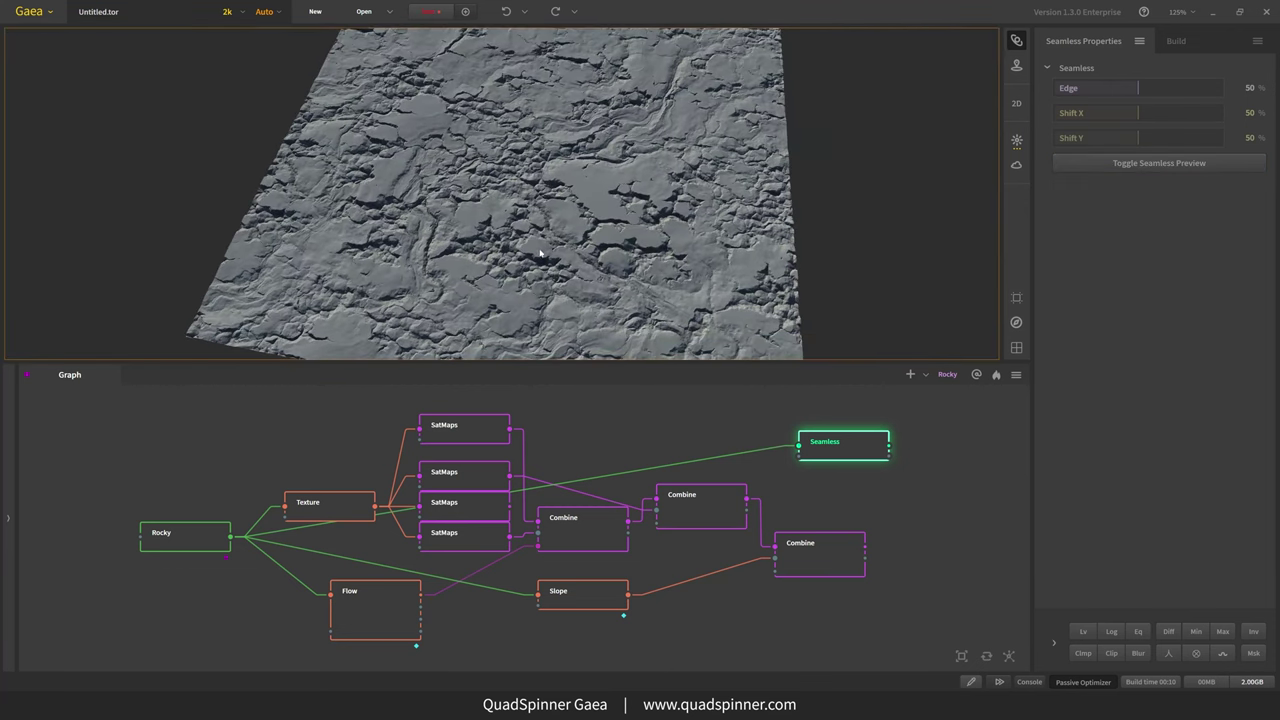
click(196, 540)
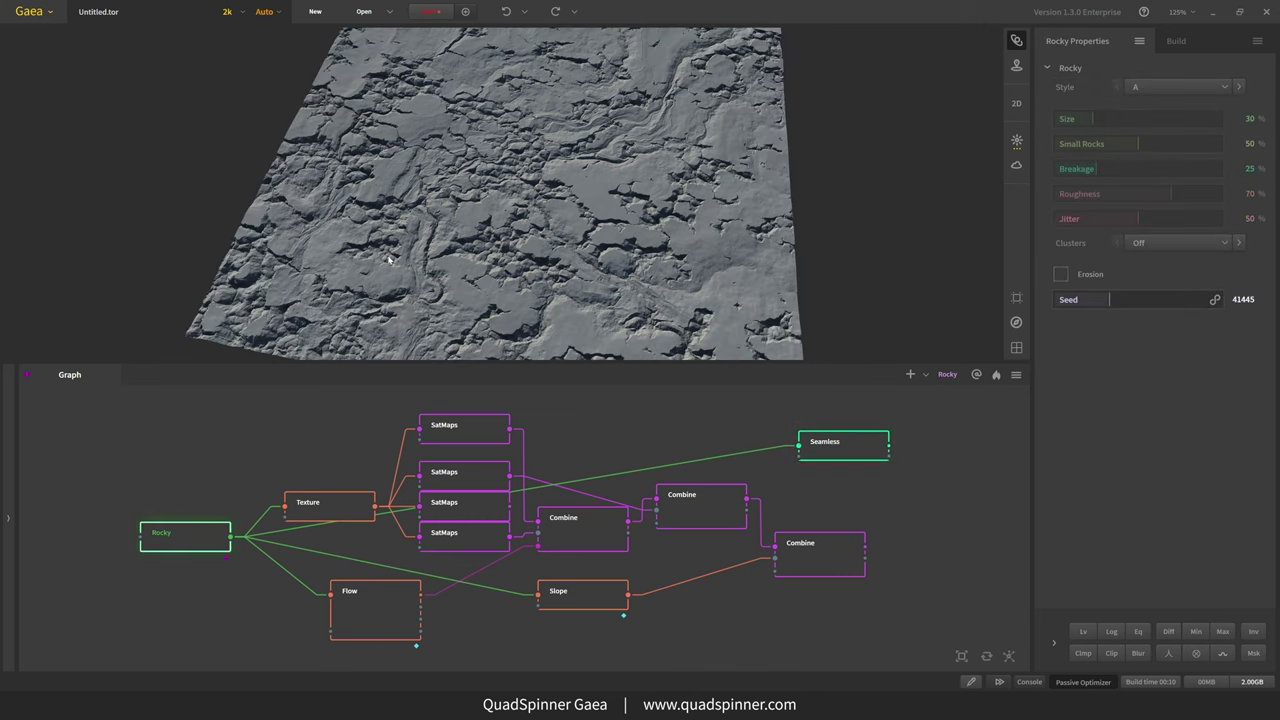
click(851, 445)
drag(660, 315, 636, 295)
- Try the Seamless node with Edge at 32%, Shift X at 38% and Shift Y at 74%, and preview its tiling
click(1108, 88)
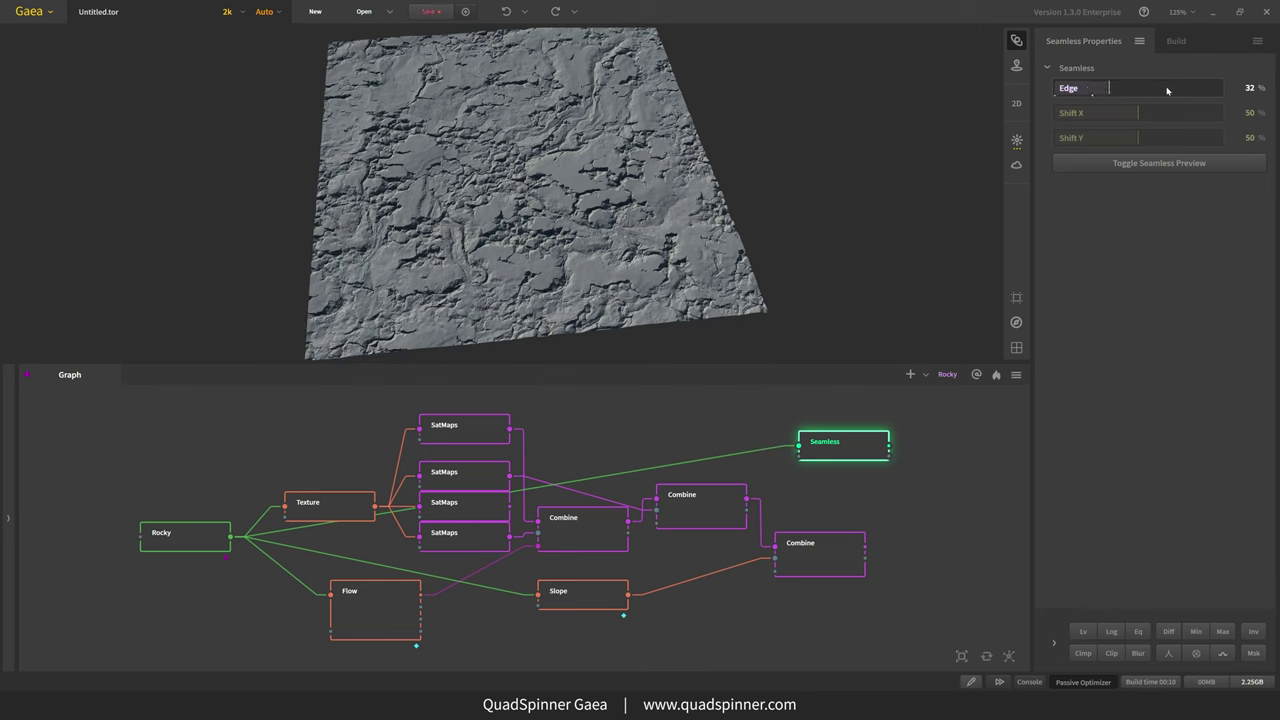
drag(1162, 114, 1141, 121)
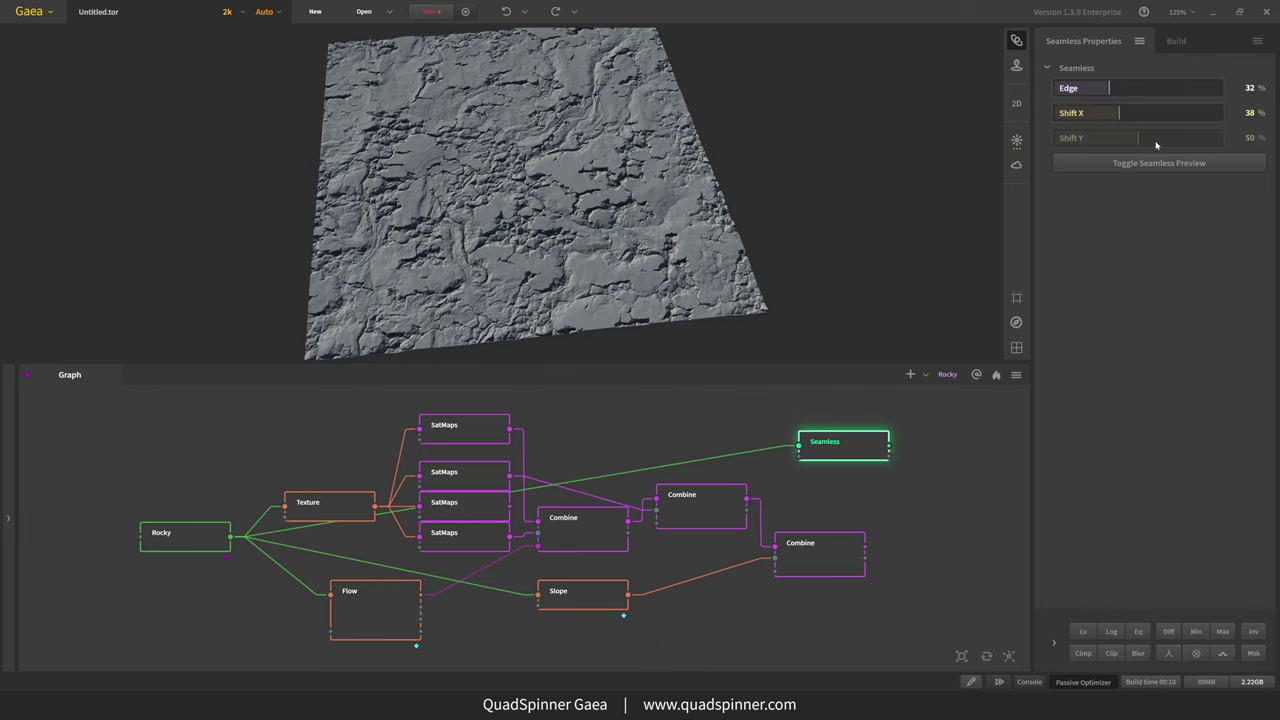
click(1177, 140)
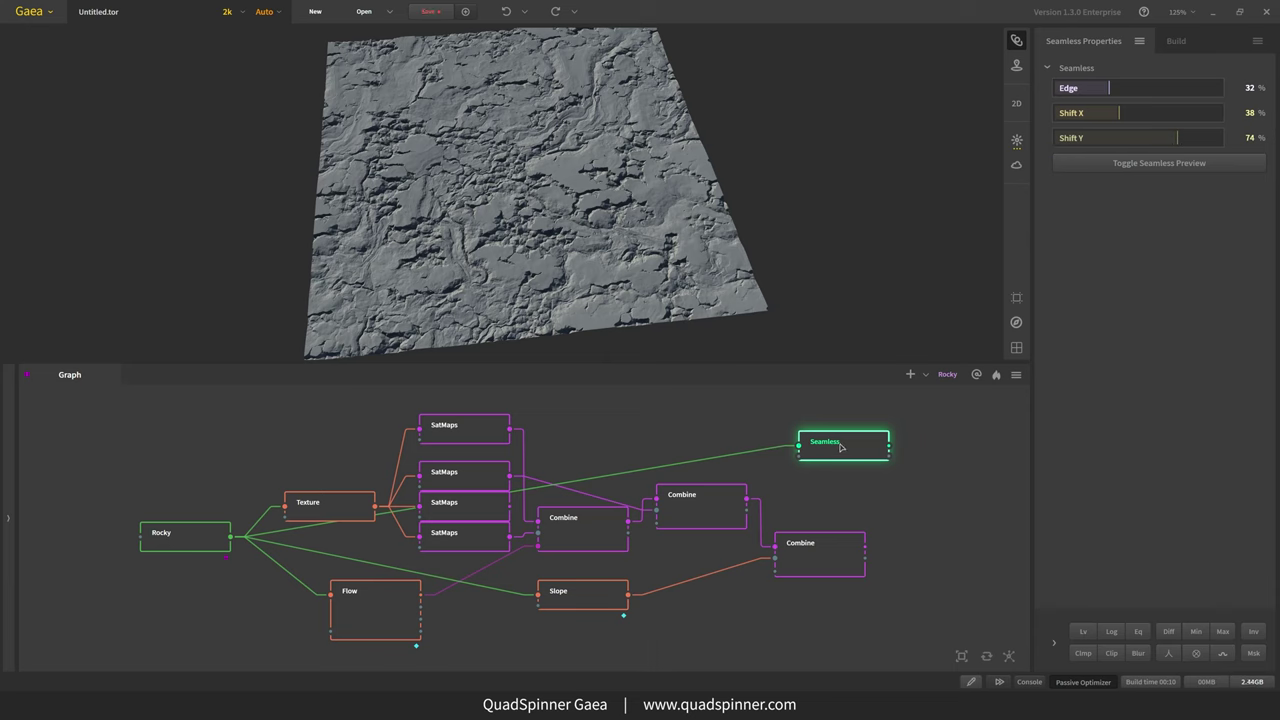
click(1171, 164)
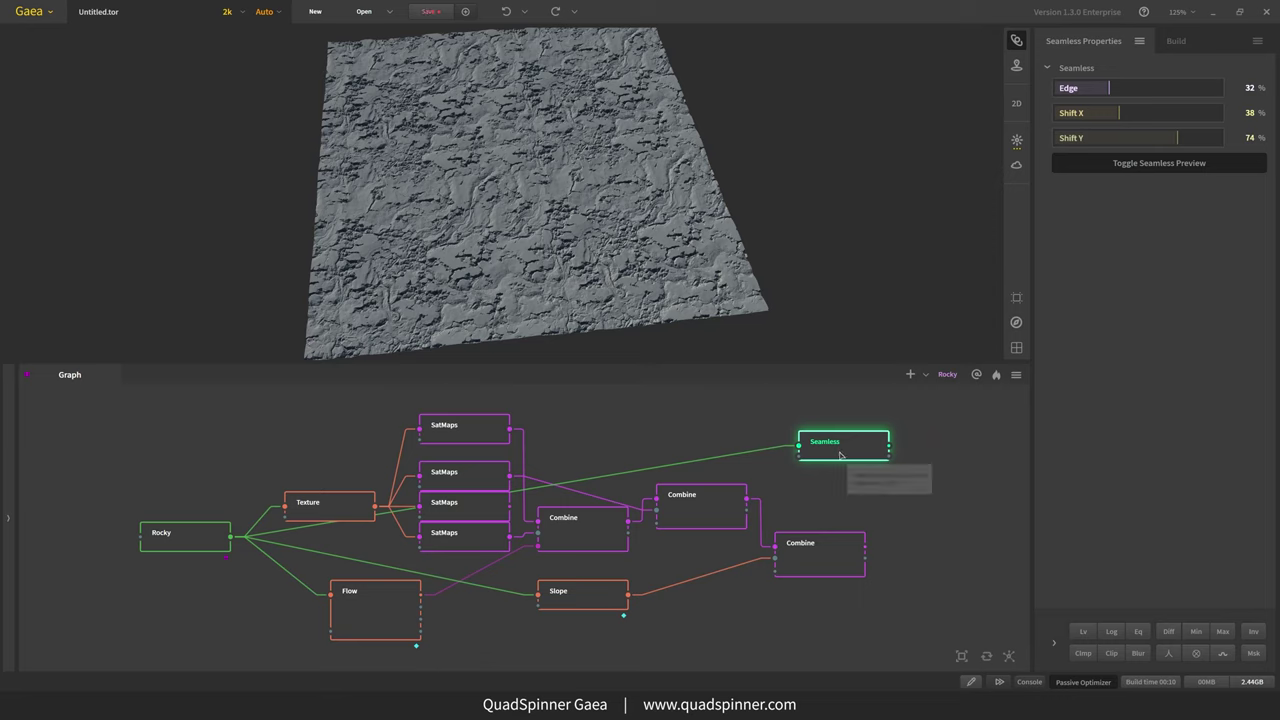
- Align the Seamless node directly above the final Combine and switch its preview back to a single tile
drag(837, 450, 814, 450)
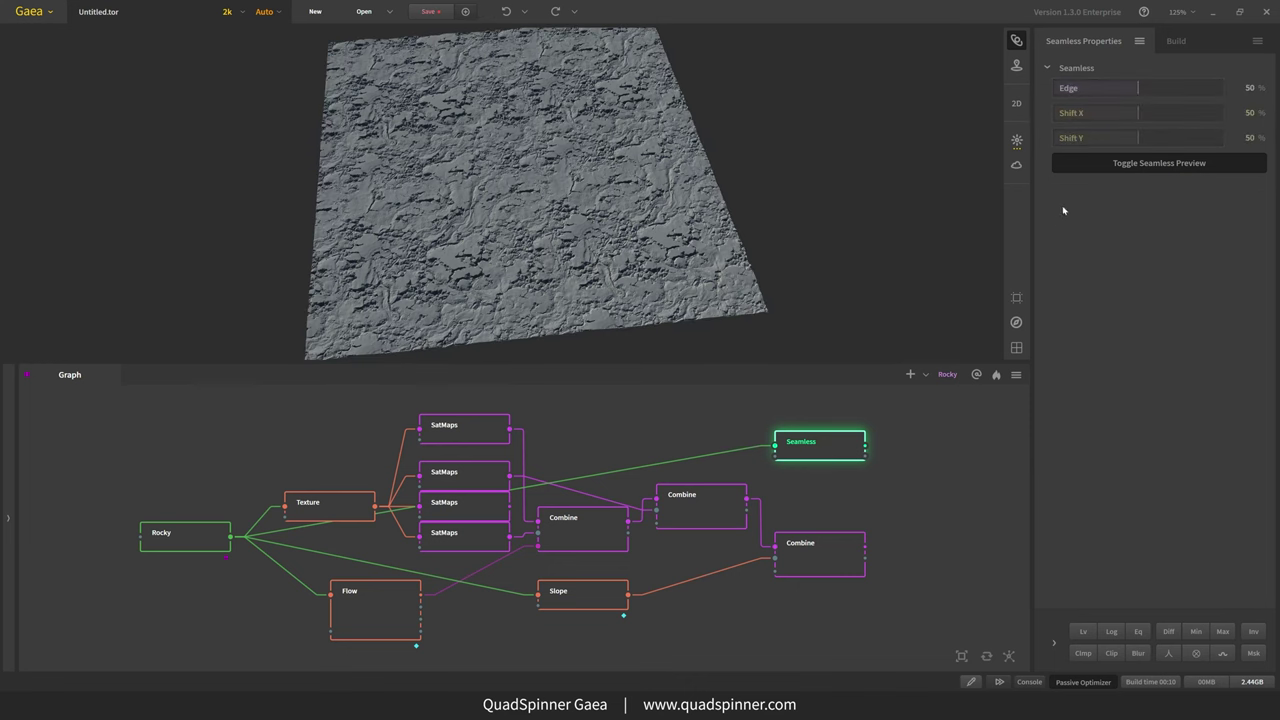
click(1119, 165)
drag(649, 306, 565, 292)
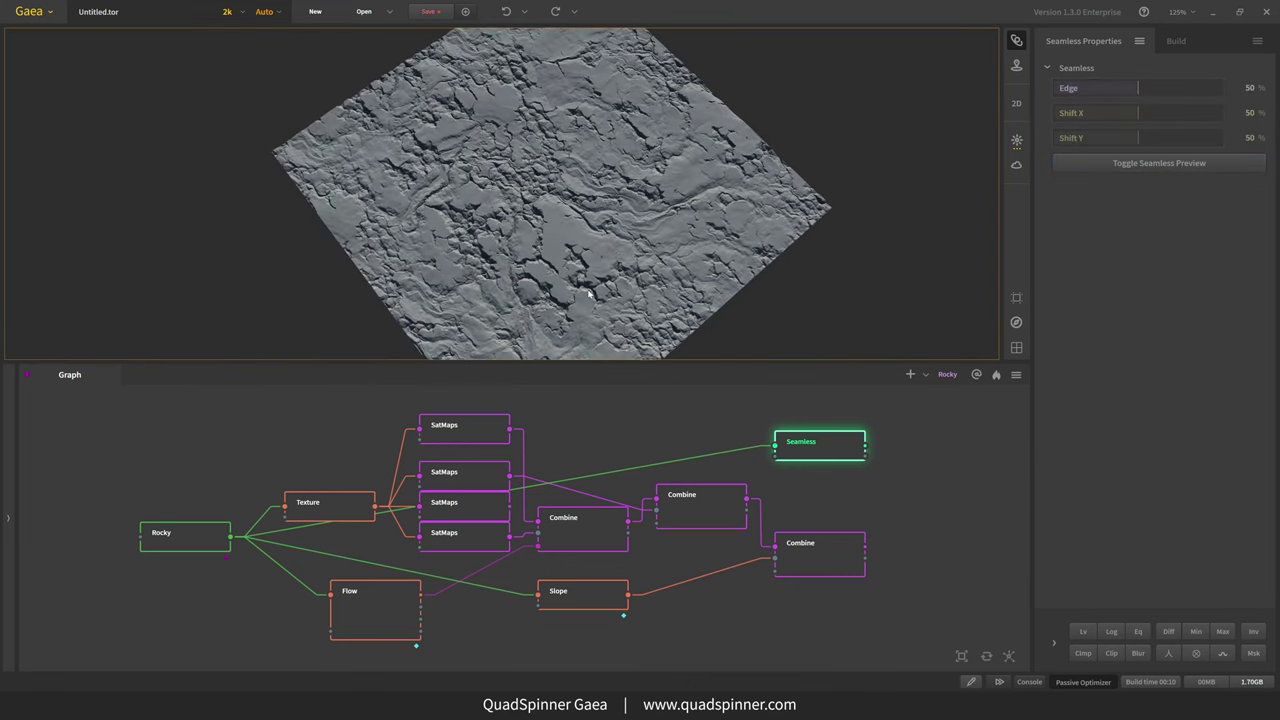
- Connect the final Combine to the Seamless node's second input and add a ColorFx node from its second output
drag(776, 459, 867, 549)
middle_drag(926, 491, 700, 520)
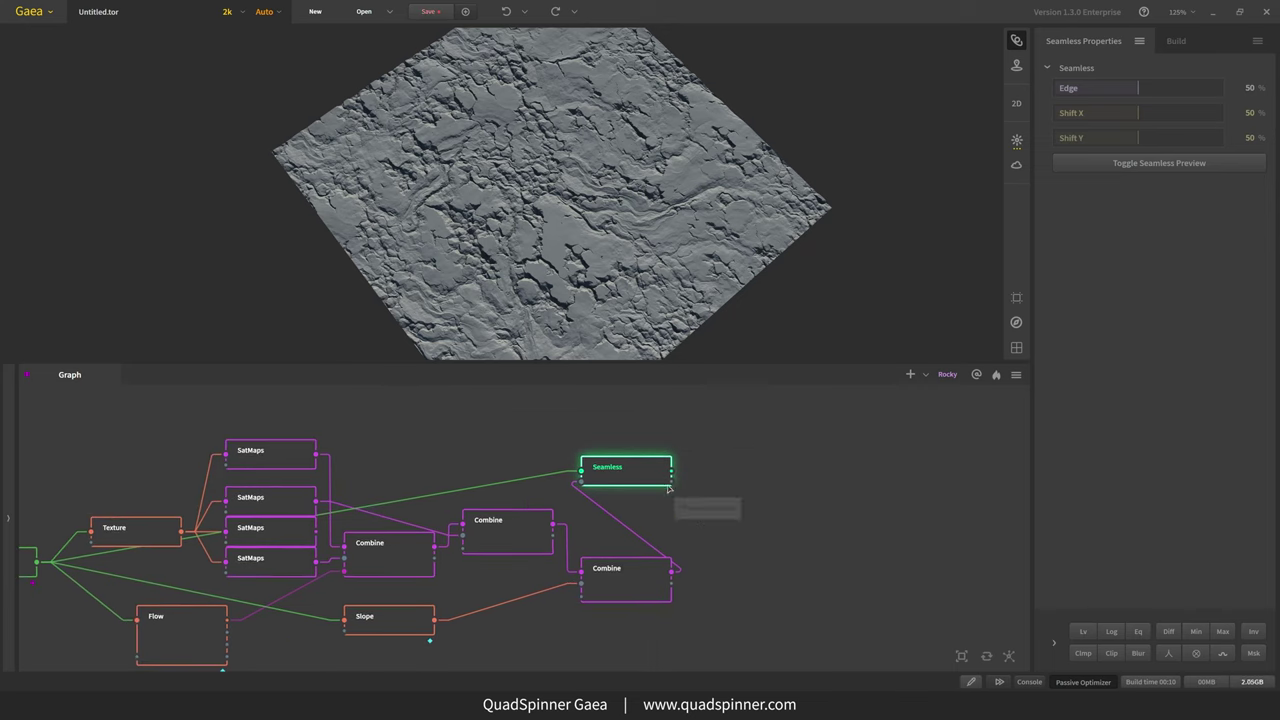
drag(669, 489, 814, 502)
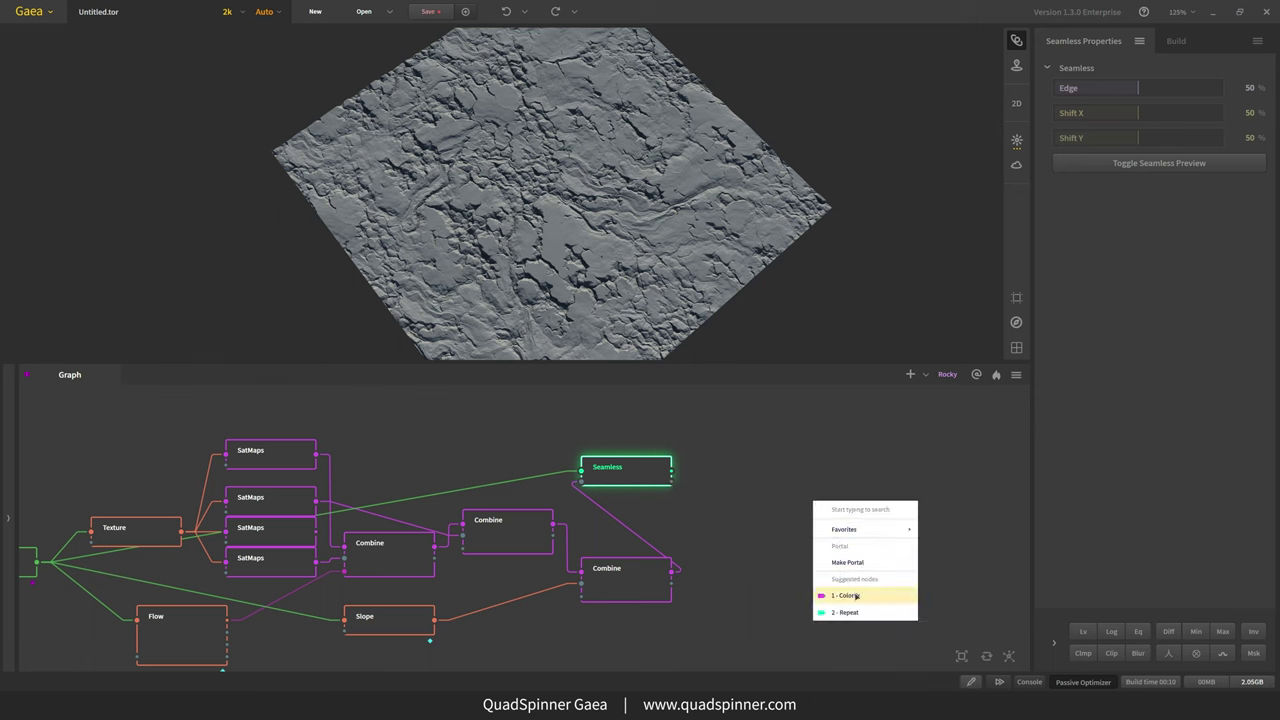
click(857, 596)
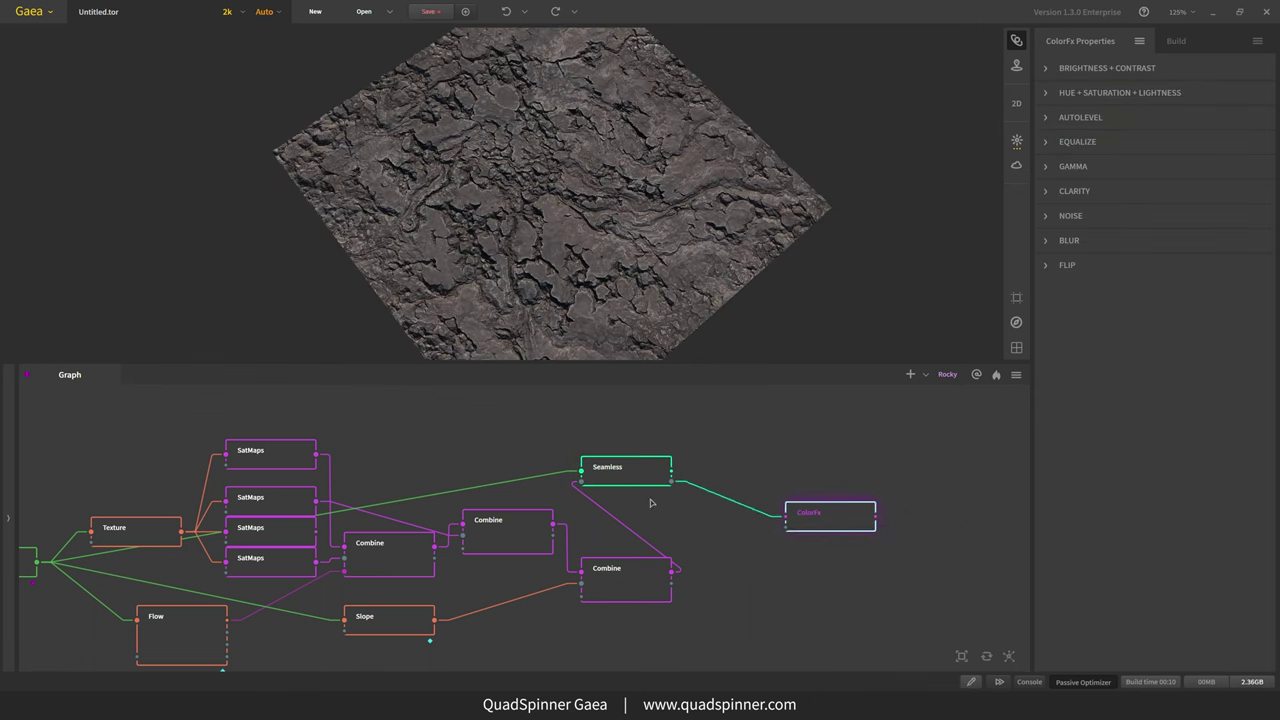
- Make the Seamless node the underlay terrain for colour previews and compare the ColorFx output with it
click(648, 480)
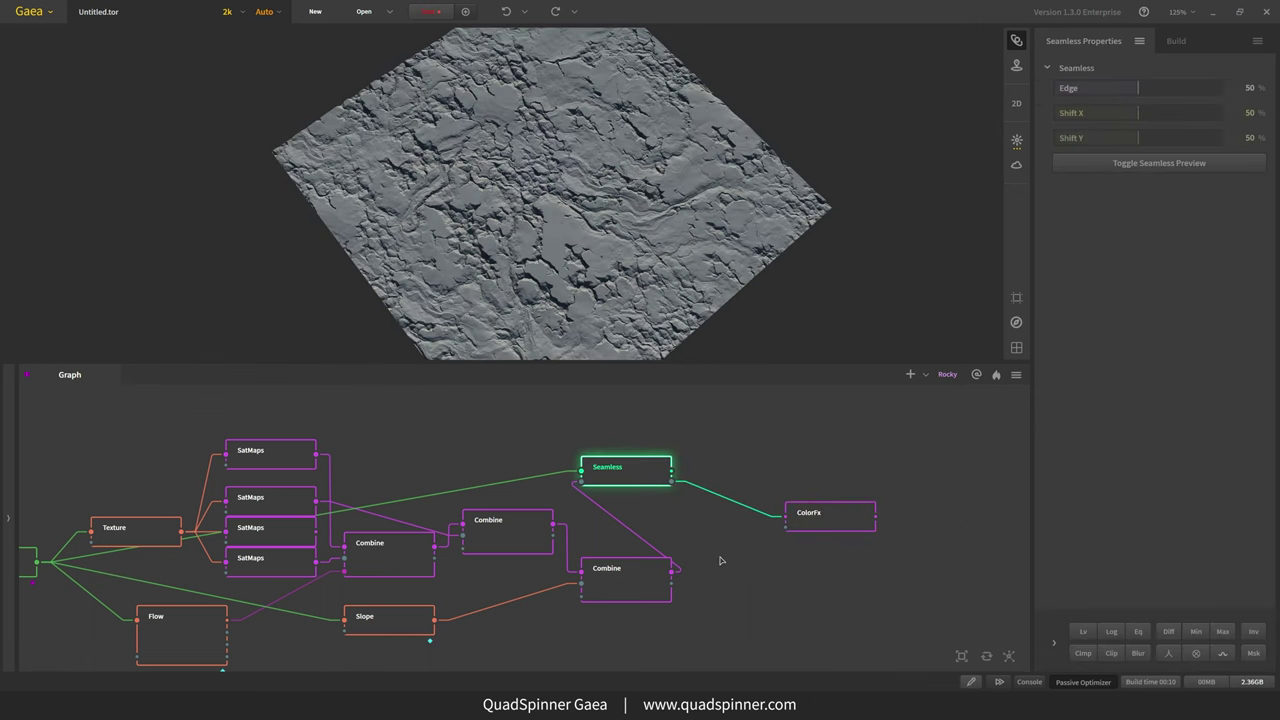
right_click(634, 484)
click(672, 271)
click(841, 527)
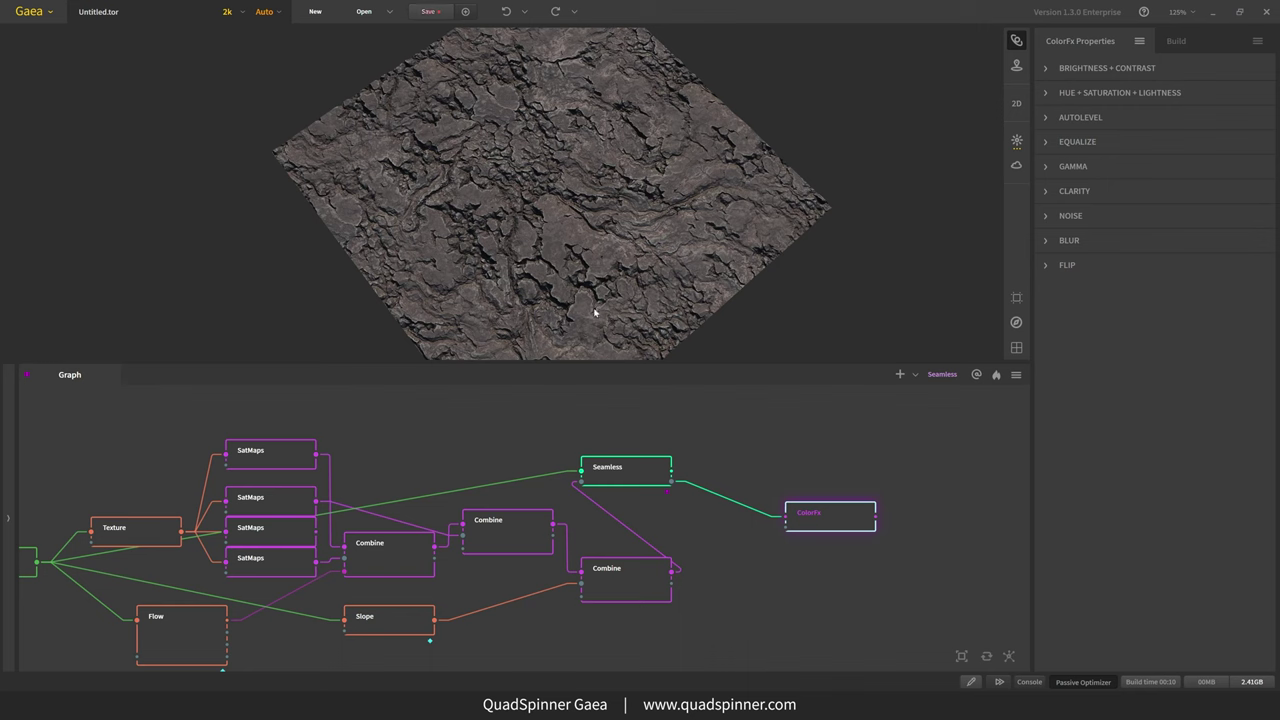
click(655, 482)
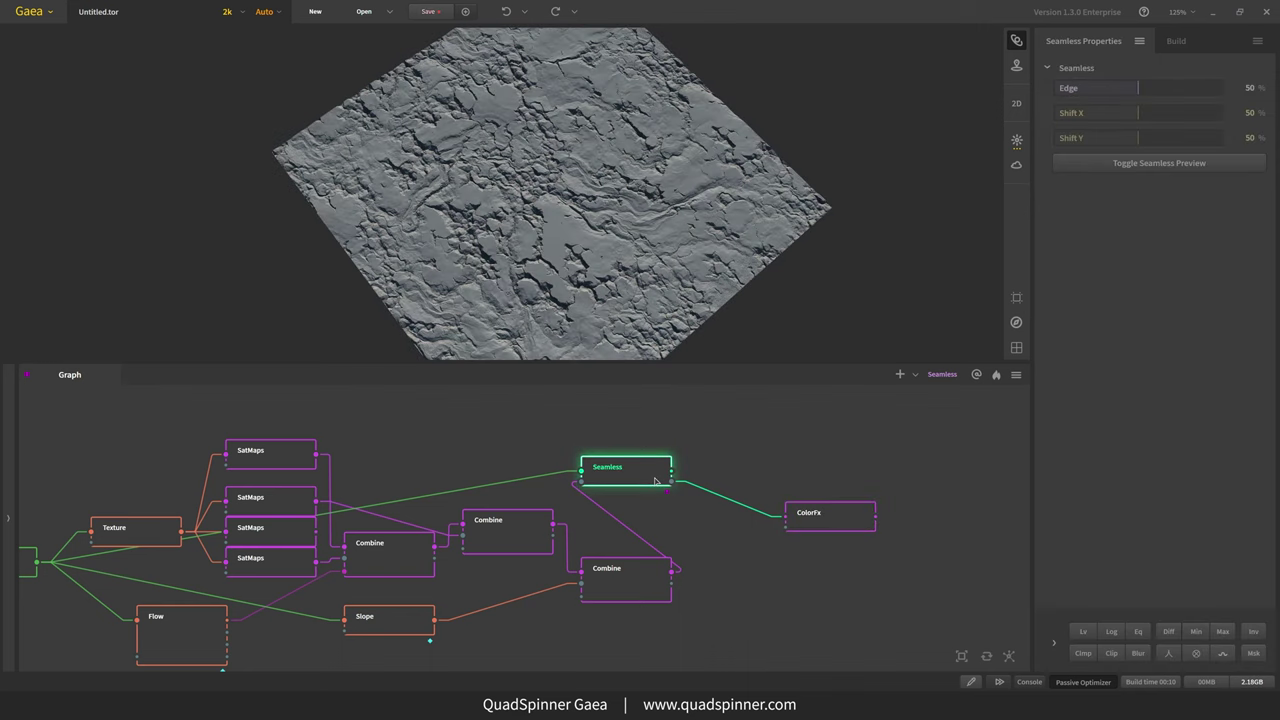
- Delete the ColorFx node connected to the Seamless node's second output
scroll(680, 485, up, 3)
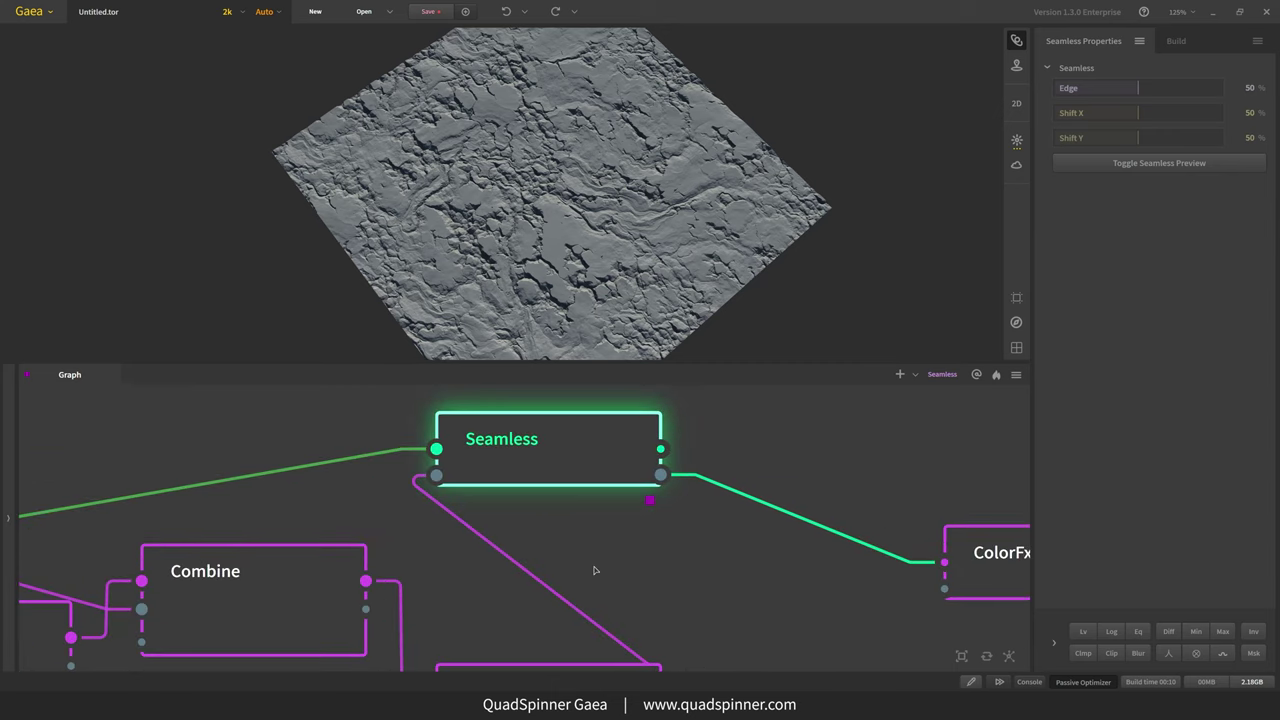
drag(594, 300, 460, 234)
middle_drag(883, 580, 725, 576)
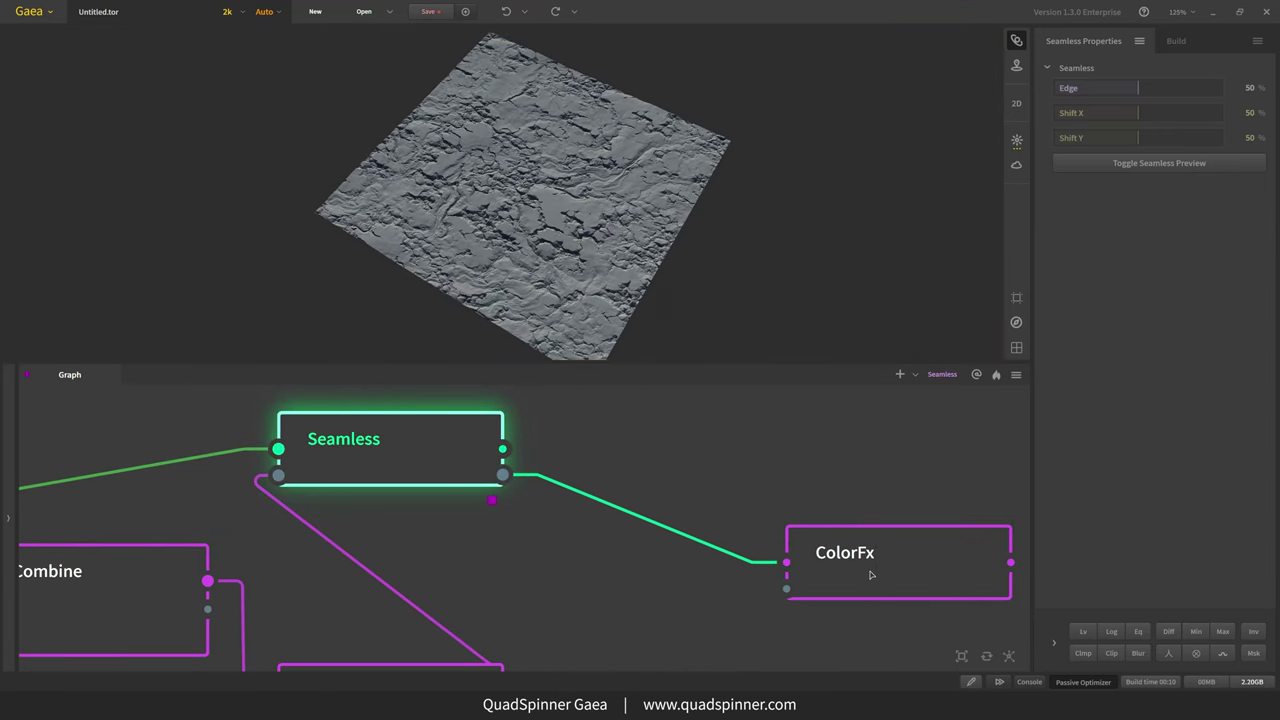
click(871, 574)
key(Delete)
- Examine the final Combine's colours on the Seamless terrain, with the whole node graph in view
click(510, 482)
middle_drag(510, 482, 736, 460)
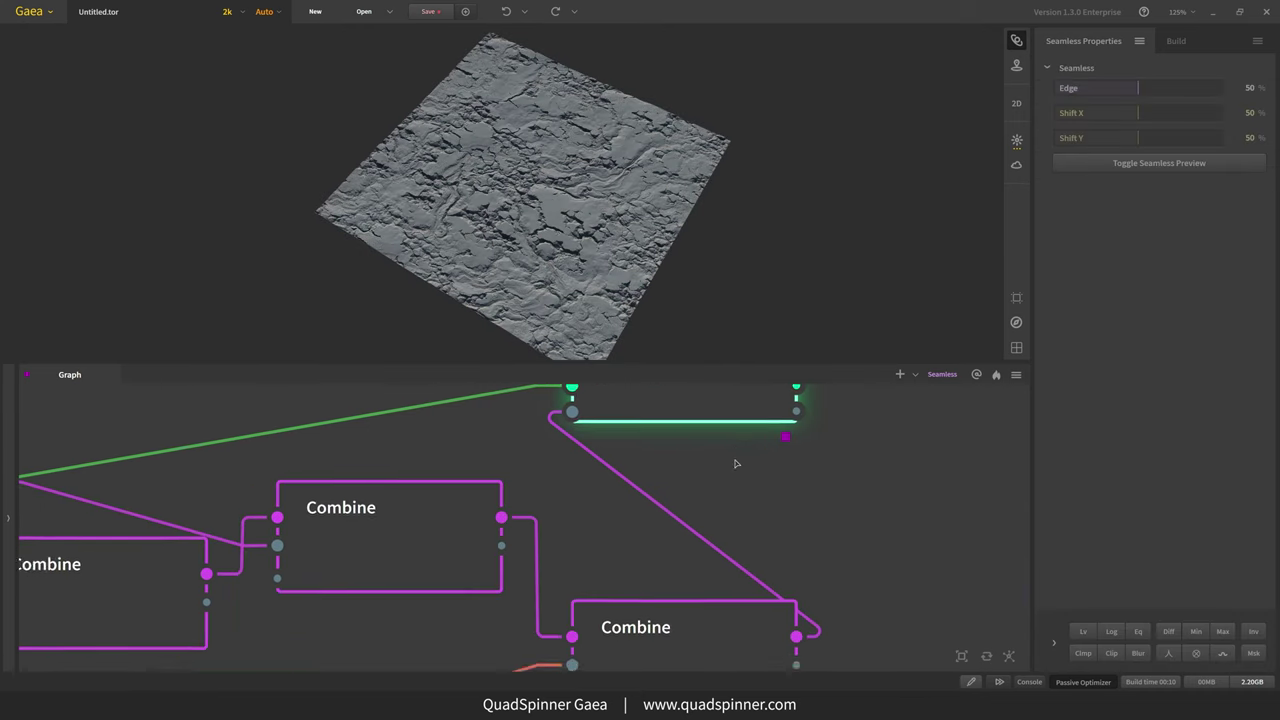
scroll(736, 460, down, 2)
click(715, 576)
scroll(586, 186, up, 3)
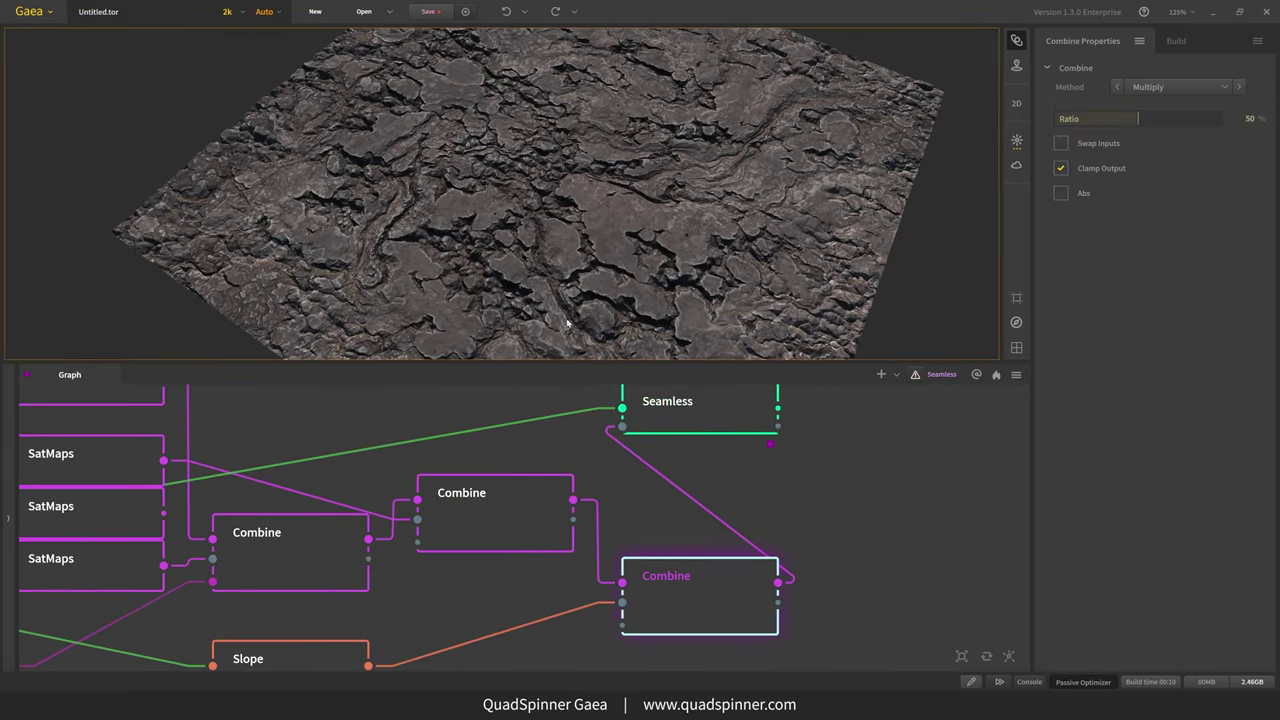
scroll(533, 519, down, 2)
scroll(533, 519, down, 2)
middle_drag(534, 578, 608, 582)
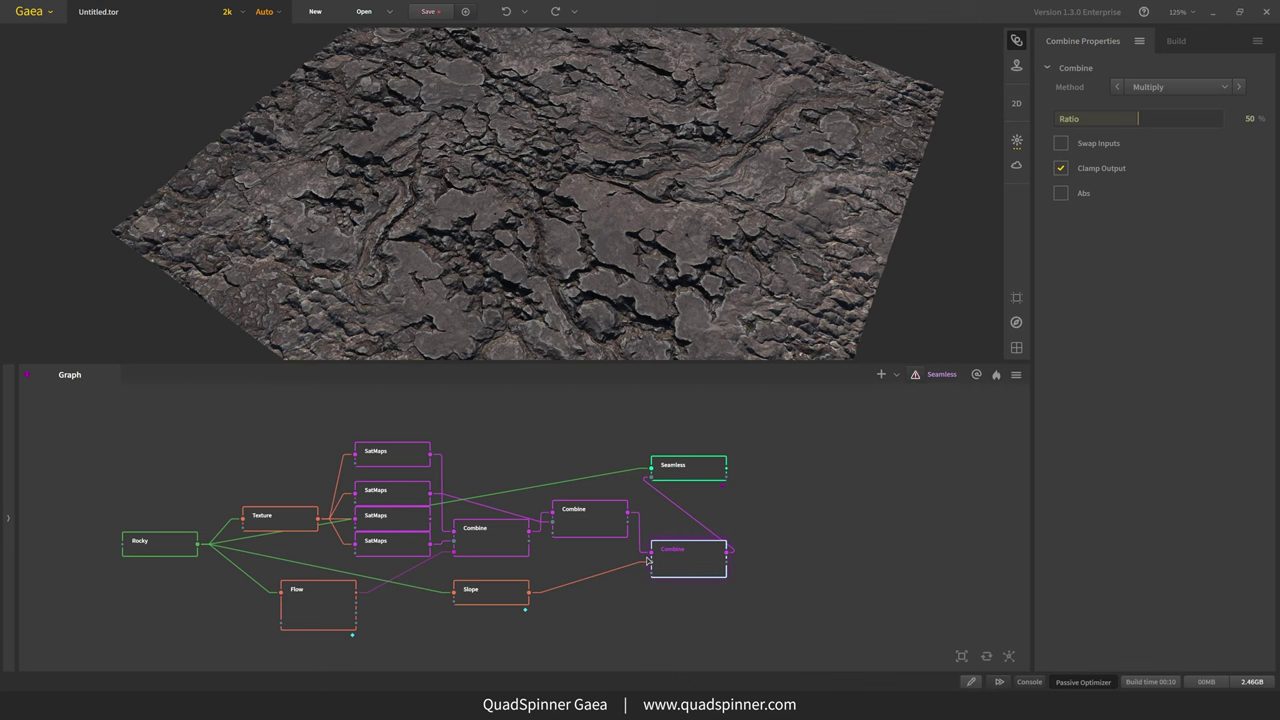
scroll(608, 275, down, 2)
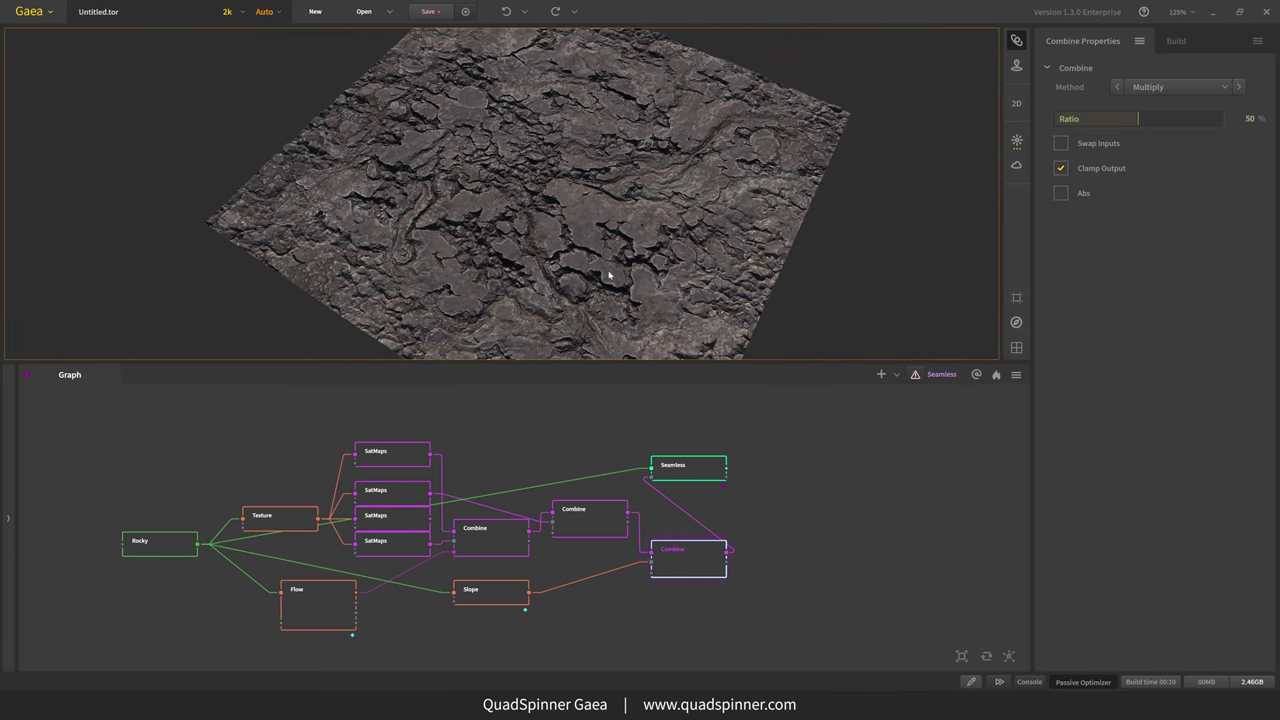